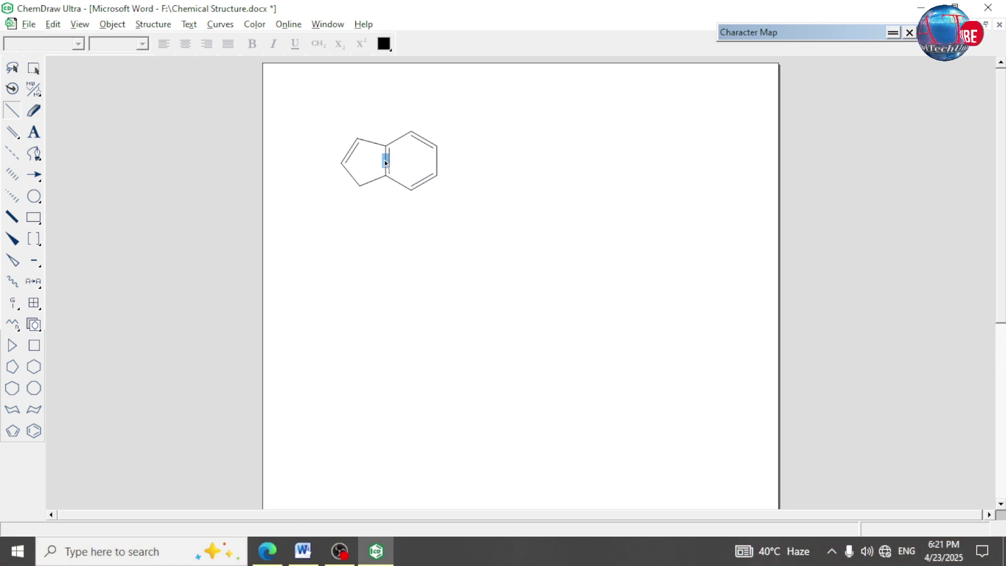
Center the double bond shared by the two rings, and label the five-membered ring's three outer atoms N, CH and N from top to bottom.
{"action": "left_click", "coordinate": [388, 165]}
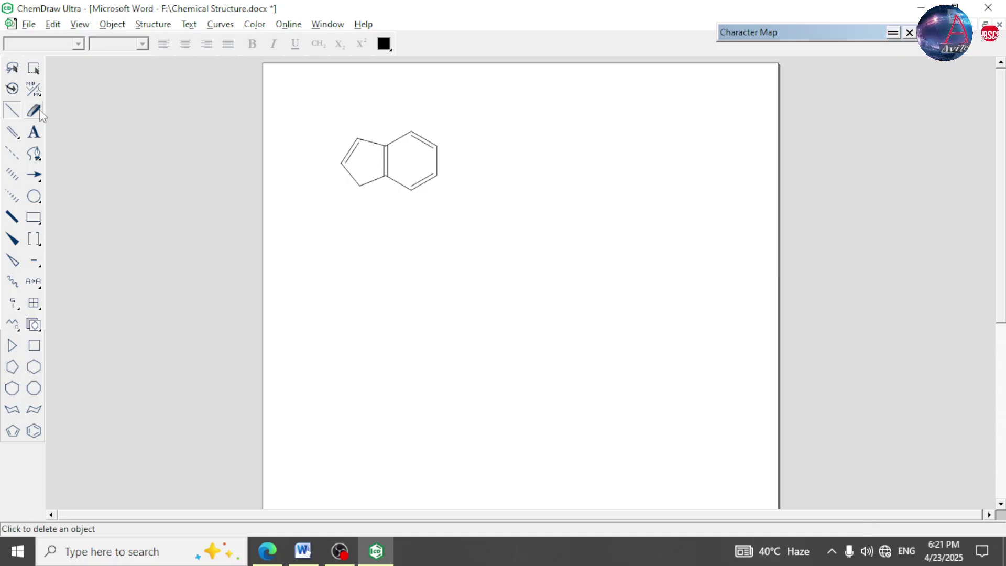
{"action": "left_click", "coordinate": [35, 132]}
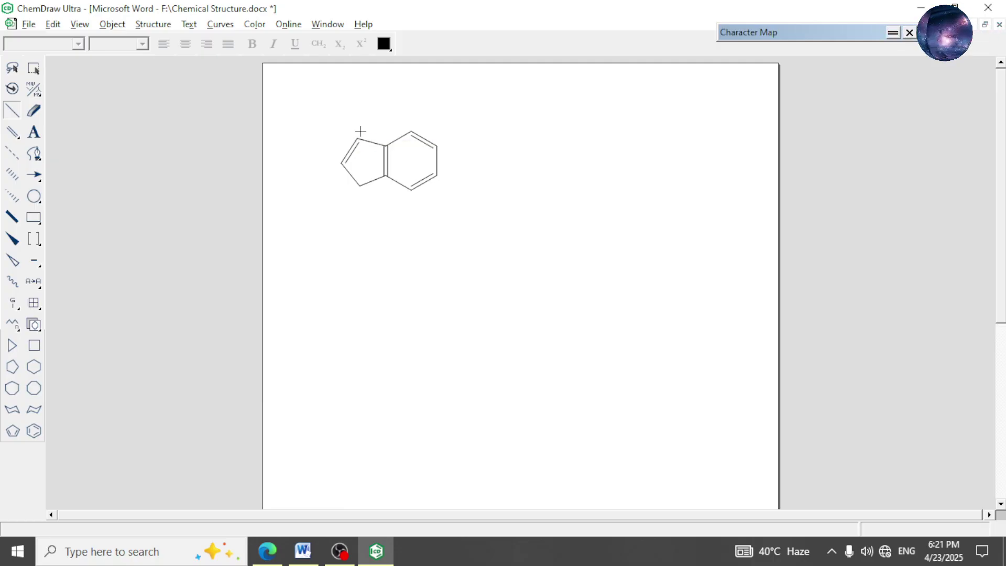
{"action": "left_click", "coordinate": [33, 132]}
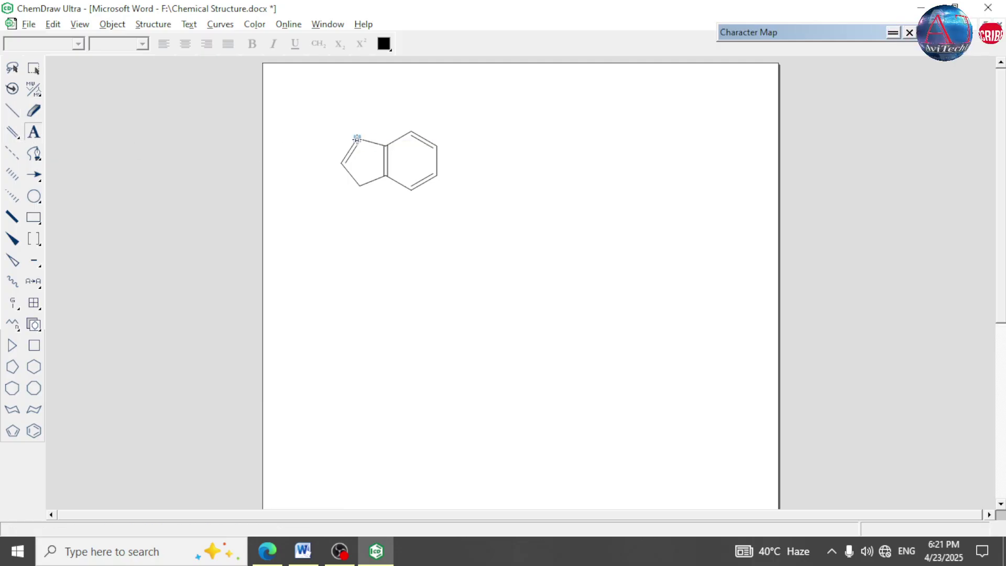
{"action": "left_click", "coordinate": [357, 139]}
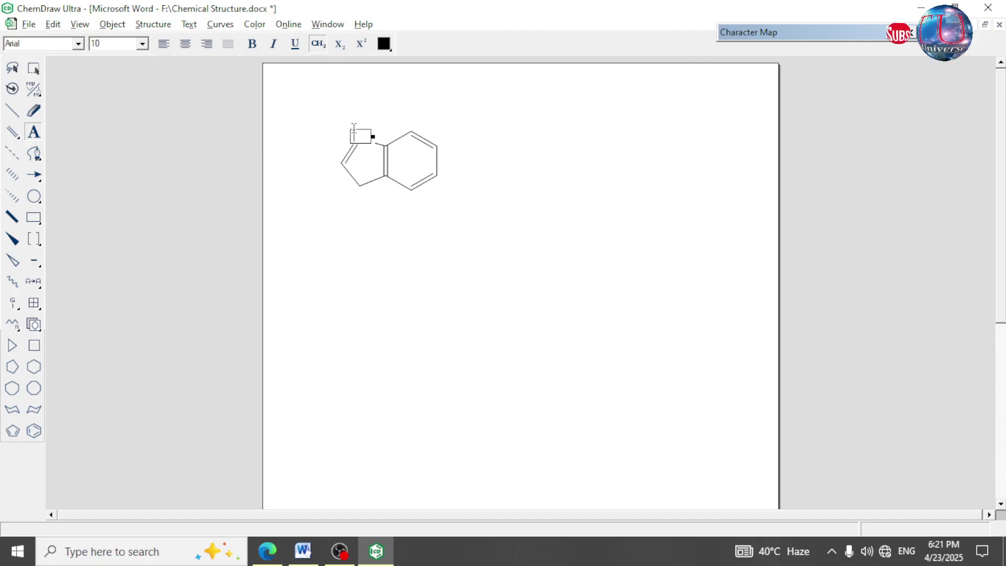
{"action": "type", "text": "N"}
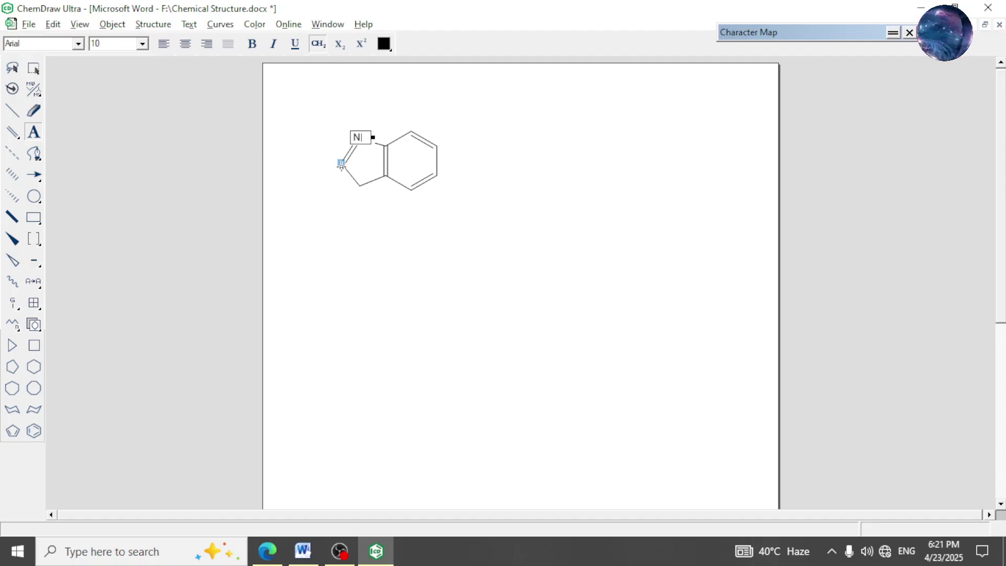
{"action": "left_click", "coordinate": [341, 166]}
{"action": "type", "text": "CH"}
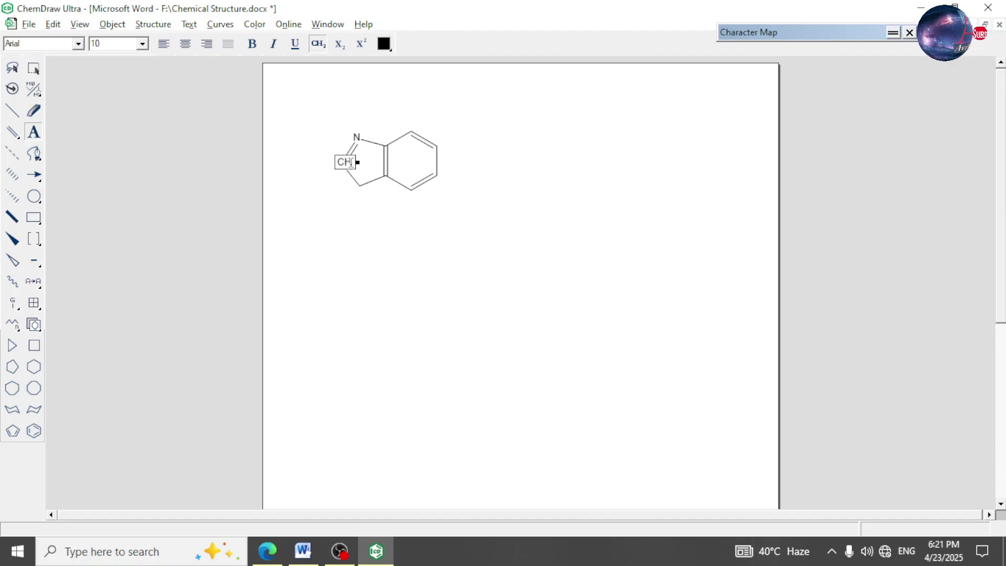
{"action": "left_click", "coordinate": [370, 186]}
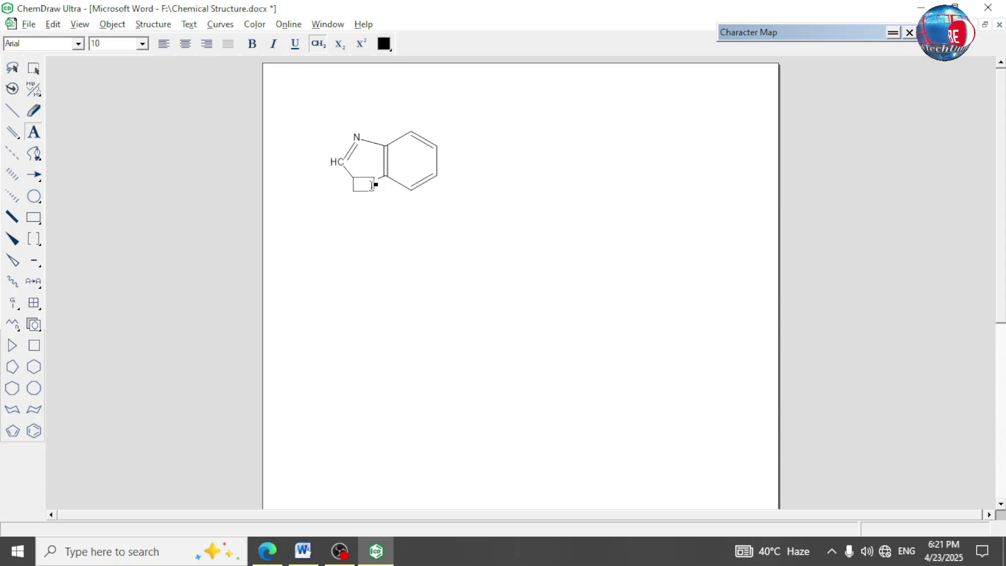
{"action": "type", "text": "N"}
Add a single bond downward from the five-membered ring's lower N and label its end H.
{"action": "left_click", "coordinate": [12, 110]}
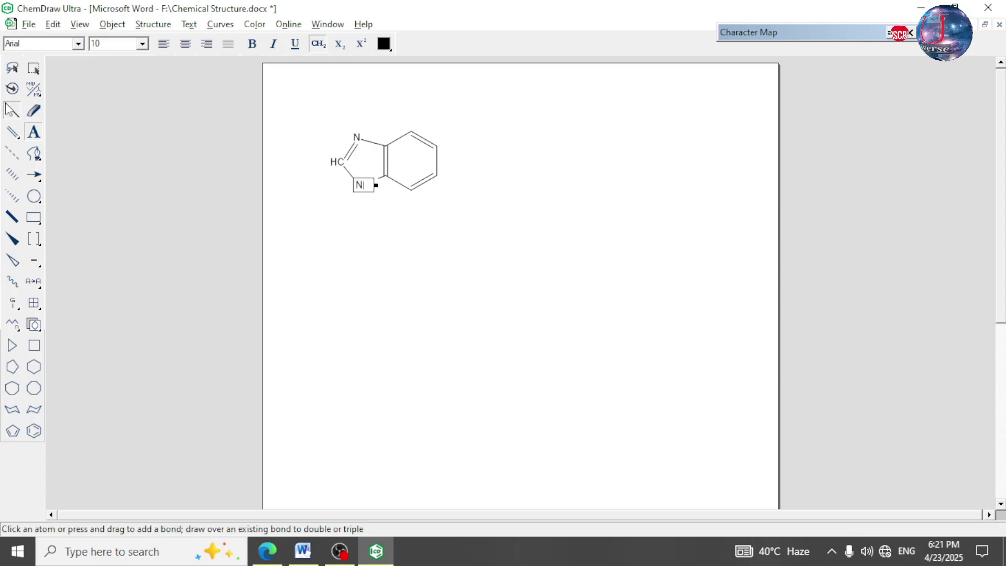
{"action": "left_click", "coordinate": [359, 186]}
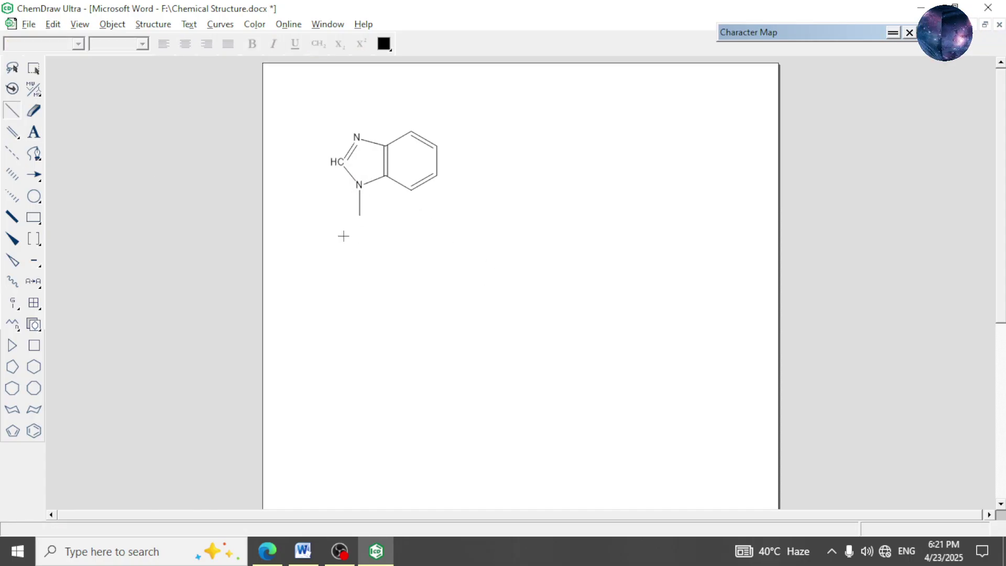
{"action": "left_click", "coordinate": [33, 134]}
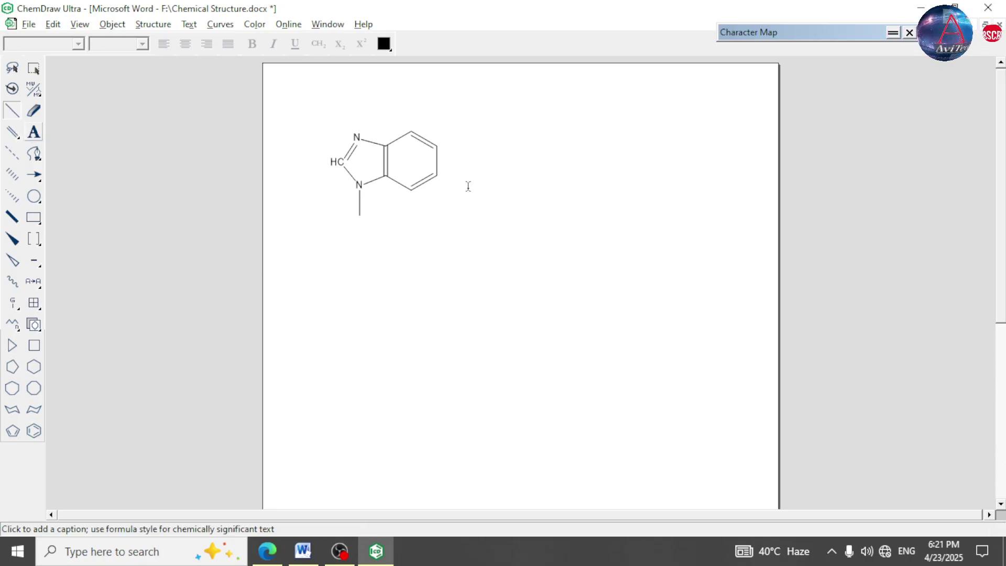
{"action": "left_click", "coordinate": [360, 215]}
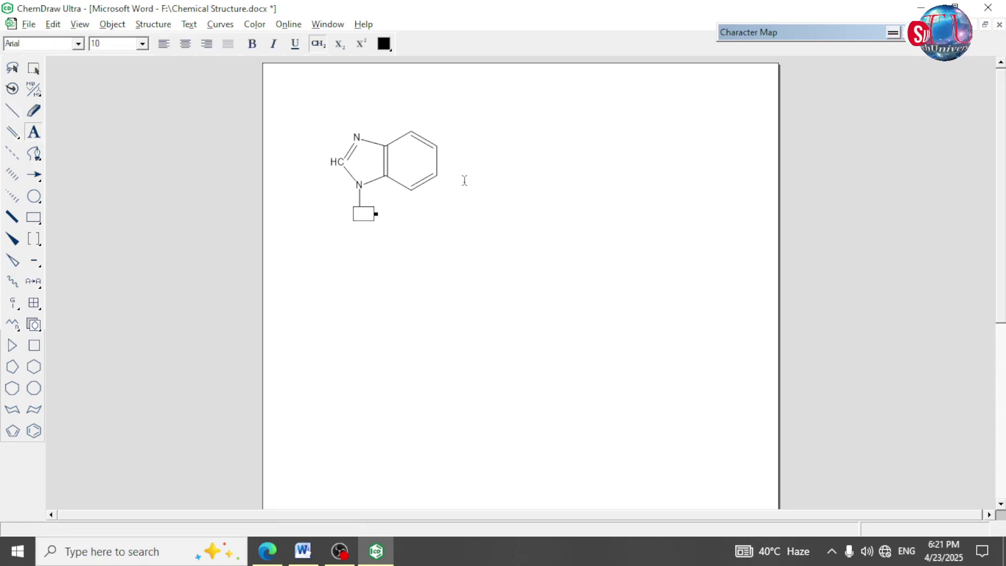
{"action": "type", "text": "H"}
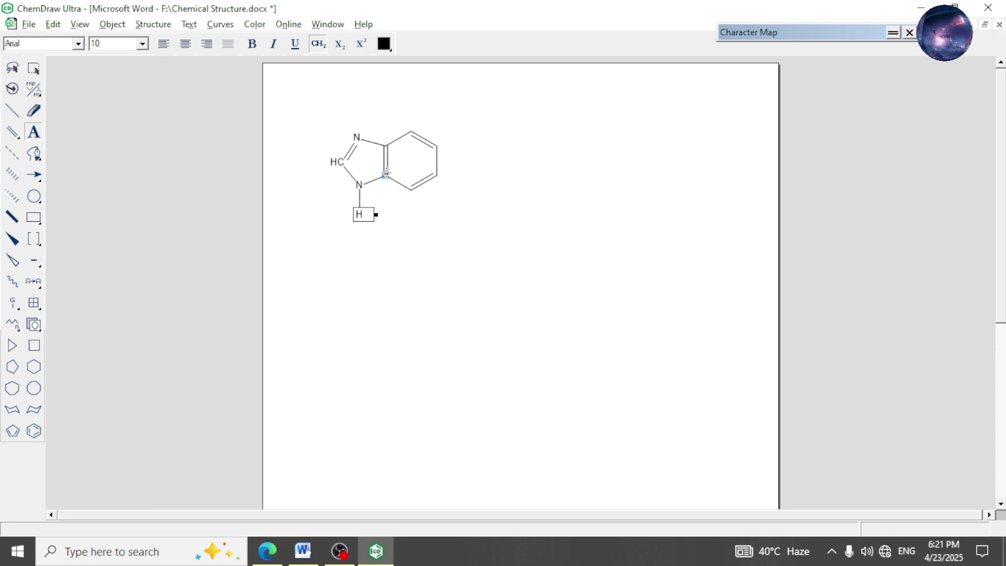
Label both atoms shared by the two rings as C.
{"action": "left_click", "coordinate": [386, 174]}
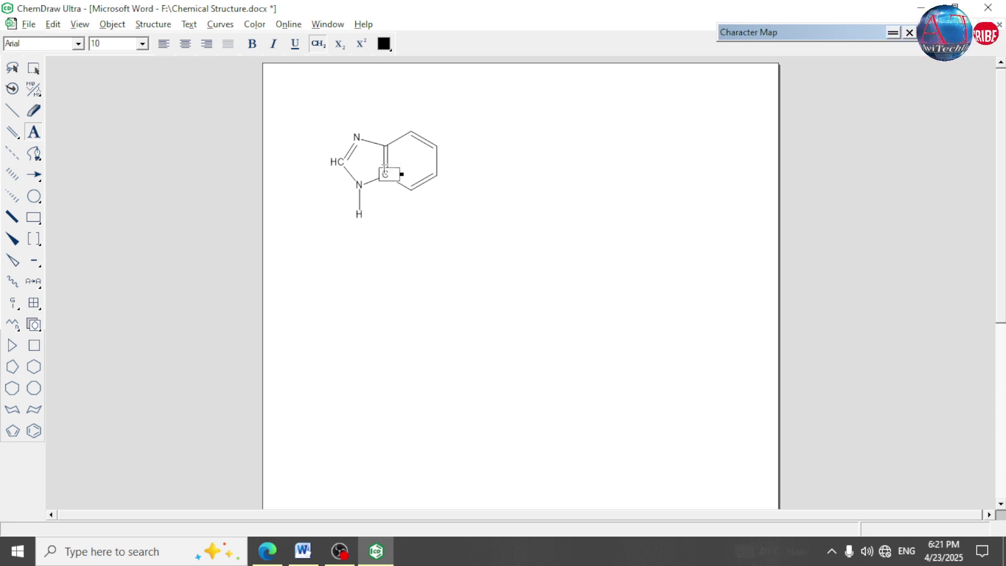
{"action": "left_click", "coordinate": [387, 146]}
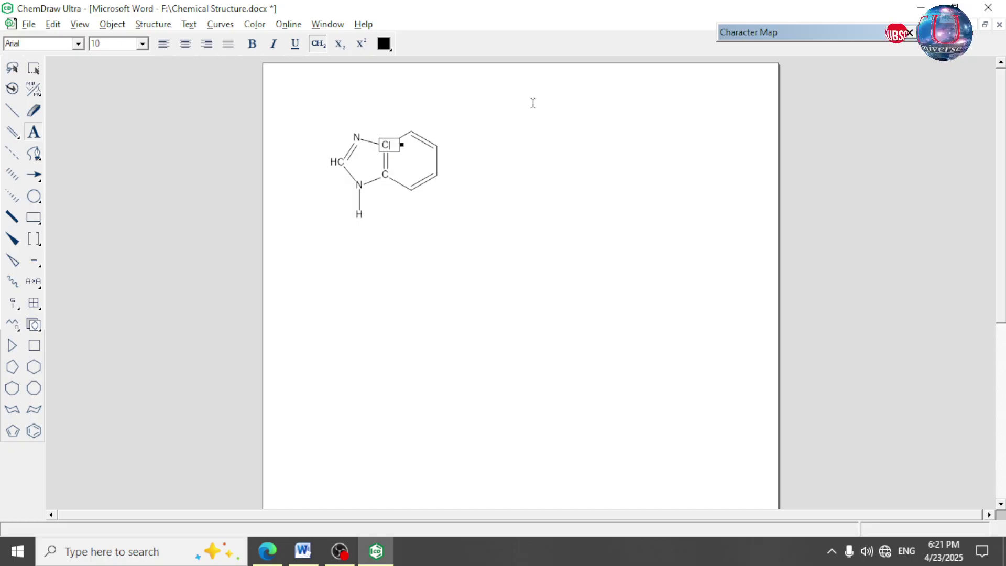
{"action": "type", "text": "C"}
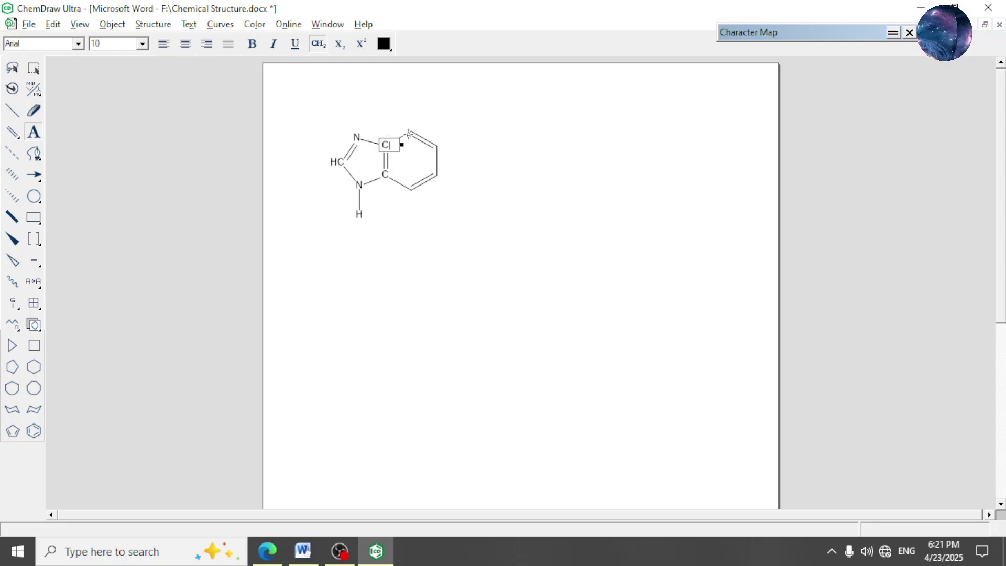
Label the six-membered ring's remaining atoms clockwise from the top vertex as C, N, CH and N.
{"action": "left_click", "coordinate": [410, 133]}
{"action": "type", "text": "C"}
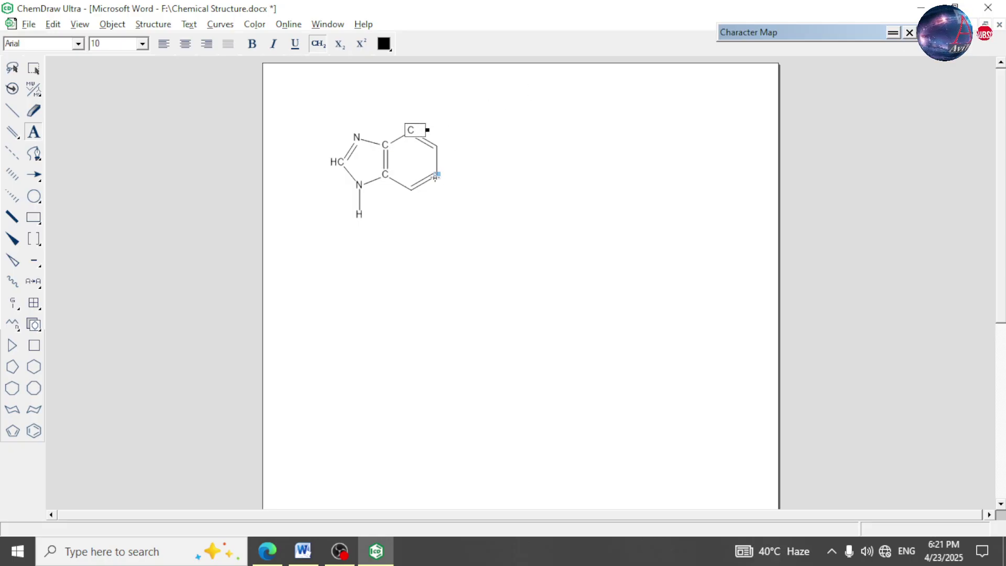
{"action": "left_click", "coordinate": [437, 145]}
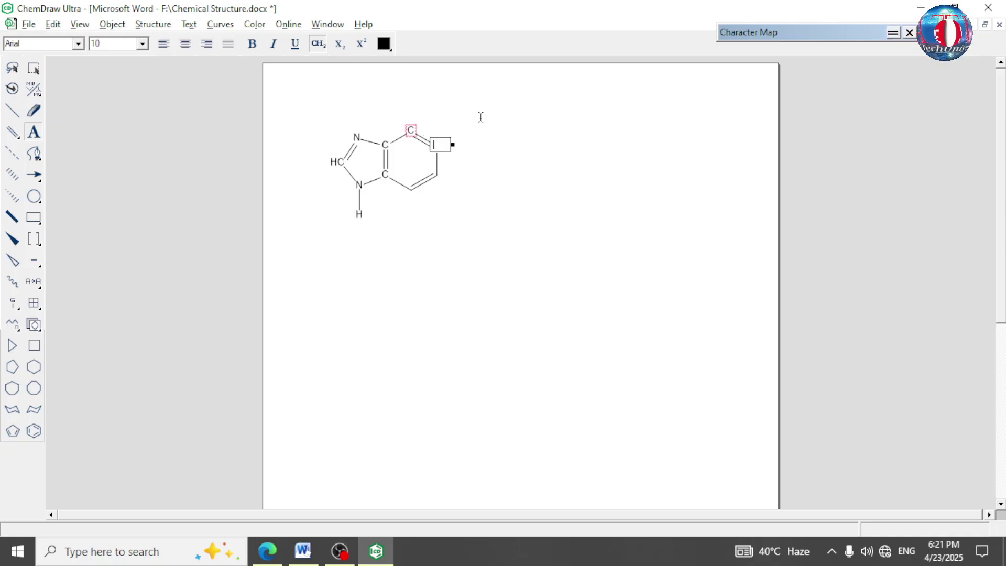
{"action": "type", "text": "N"}
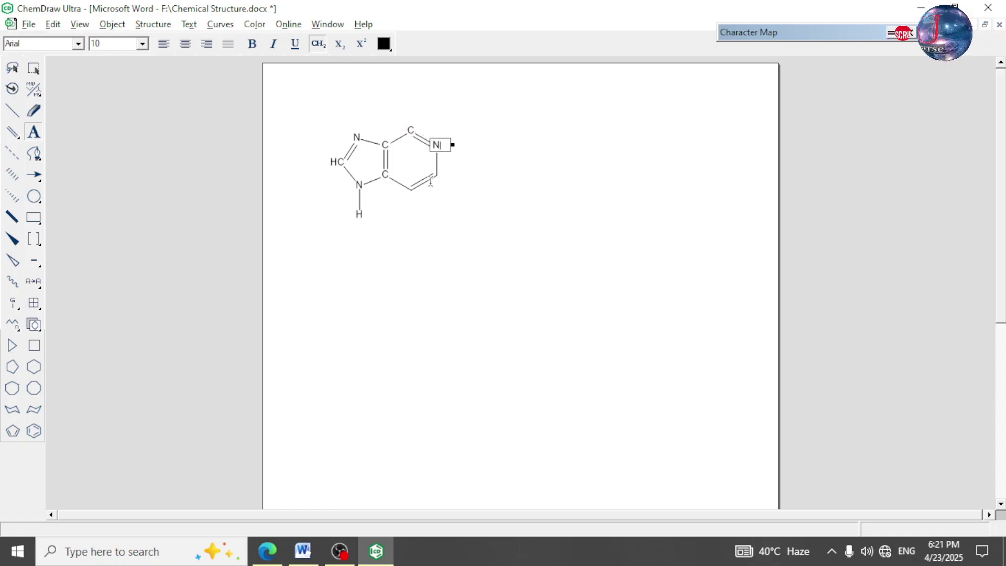
{"action": "left_click", "coordinate": [434, 176]}
{"action": "type", "text": "Cl"}
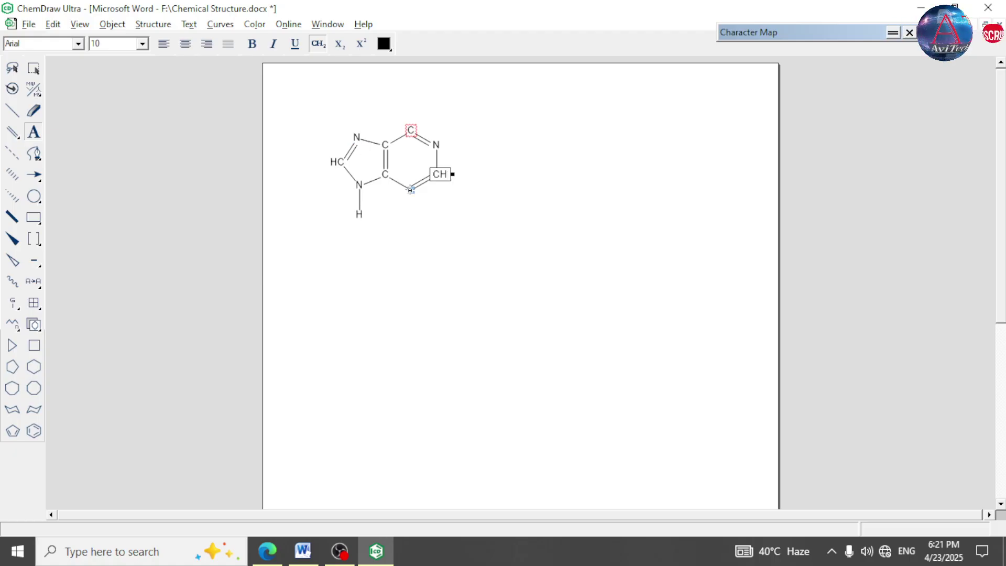
{"action": "left_click", "coordinate": [412, 189]}
{"action": "type", "text": "N"}
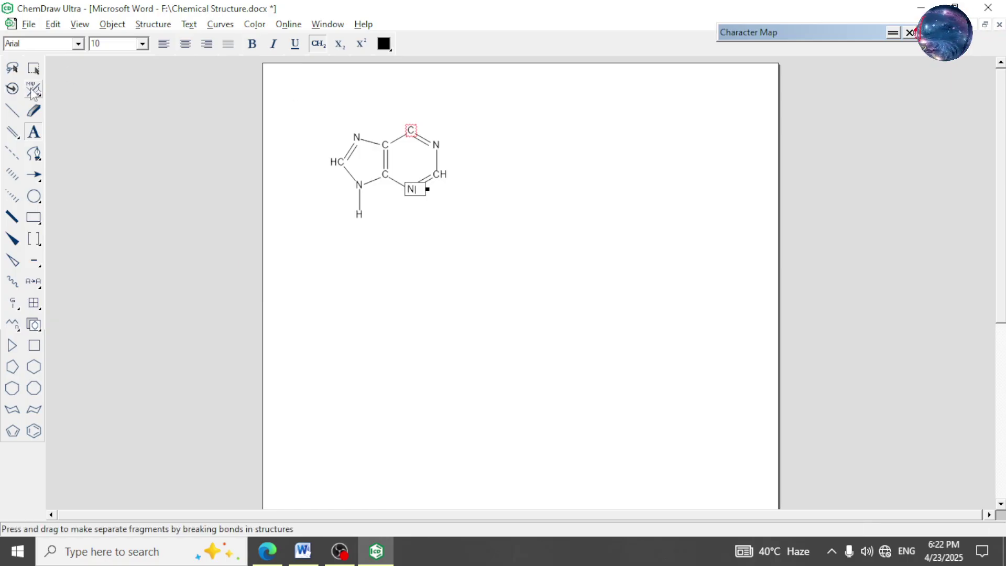
Add a single bond upward from the six-membered ring's top C and label its end NH2.
{"action": "left_click", "coordinate": [20, 113]}
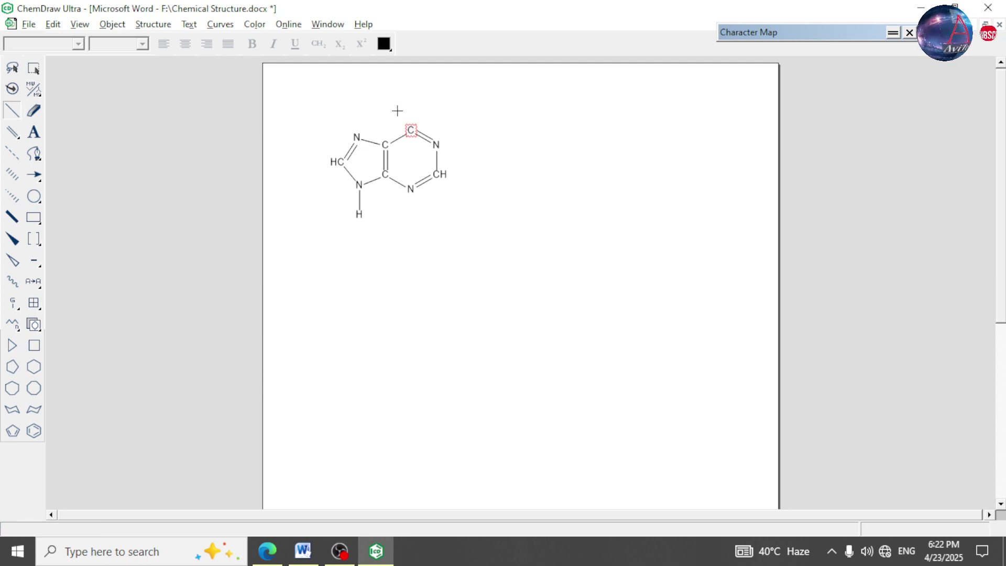
{"action": "left_click", "coordinate": [409, 121]}
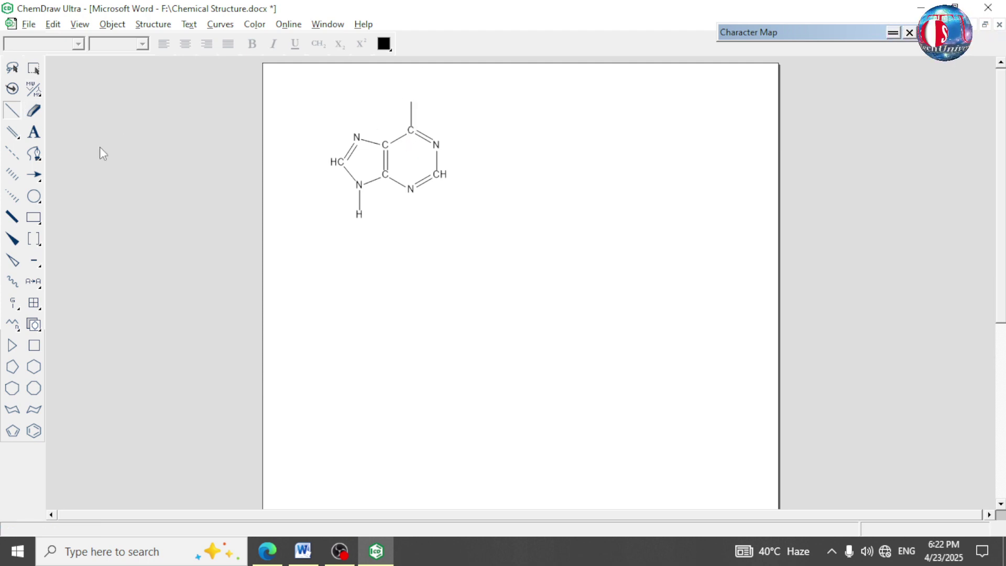
{"action": "left_click", "coordinate": [36, 139]}
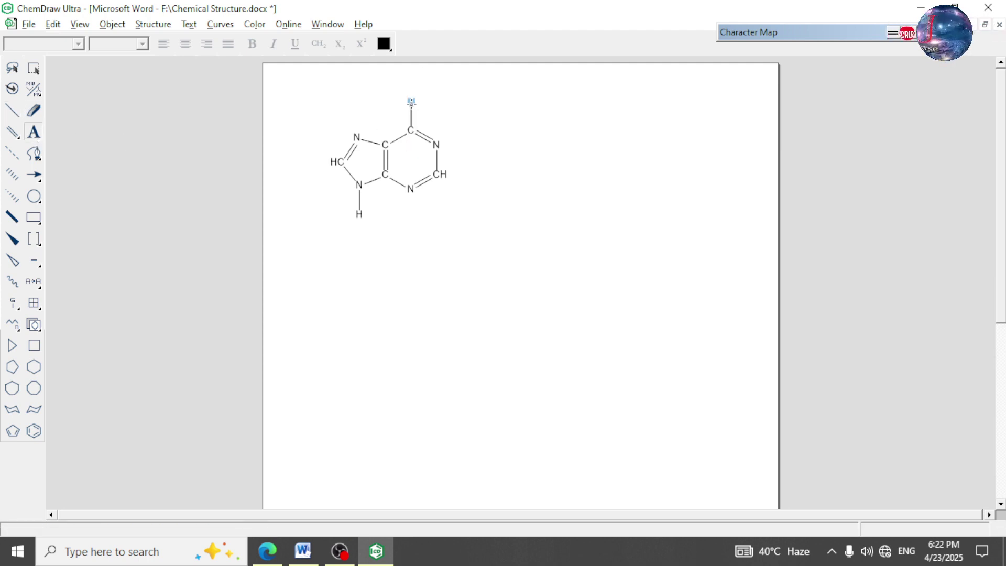
{"action": "left_click", "coordinate": [411, 102]}
{"action": "type", "text": "NH2"}
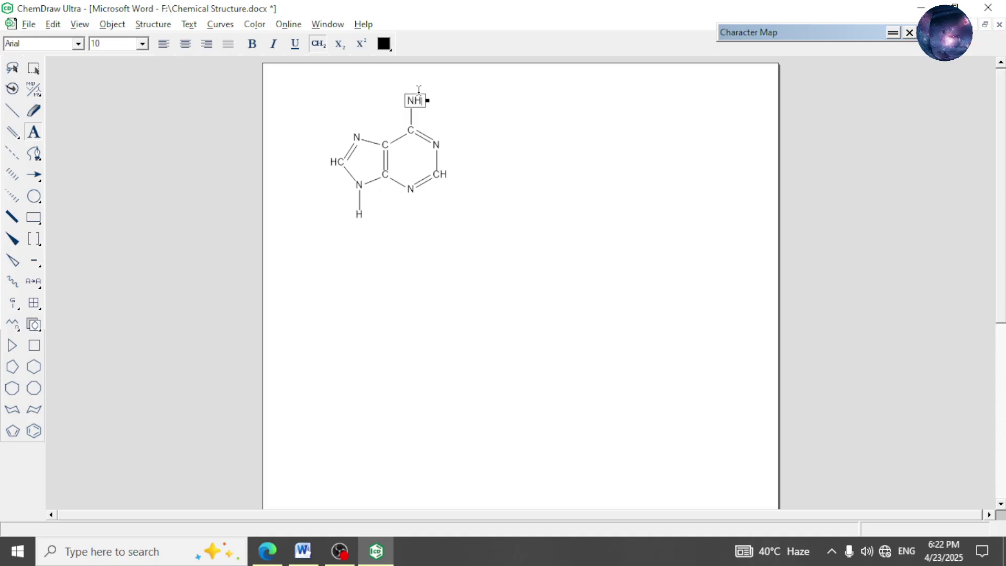
Set the whole structure's text to 11-point Times New Roman, applying the size and font to the Atom Label settings as well.
{"action": "left_click", "coordinate": [33, 68]}
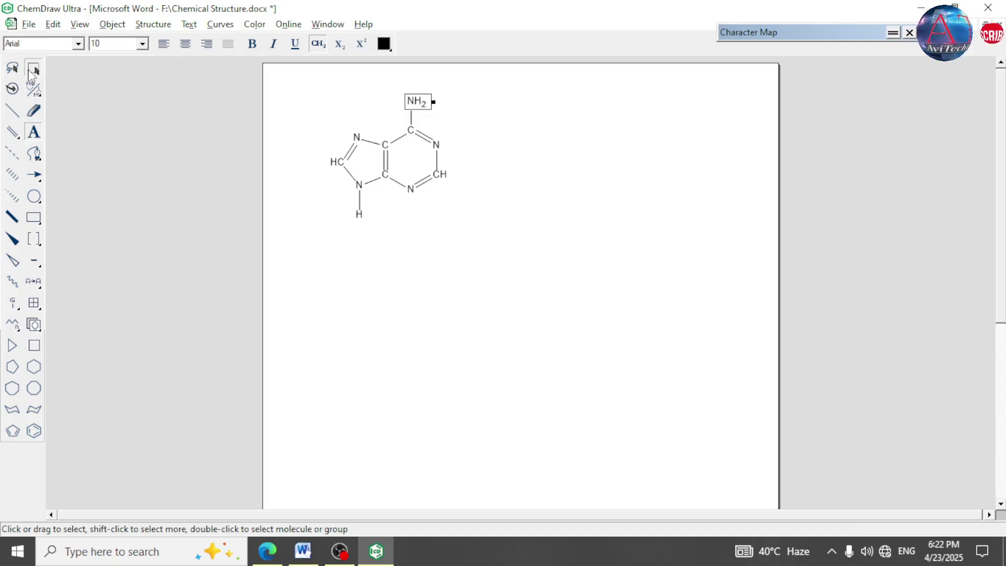
{"action": "double_click", "coordinate": [108, 45]}
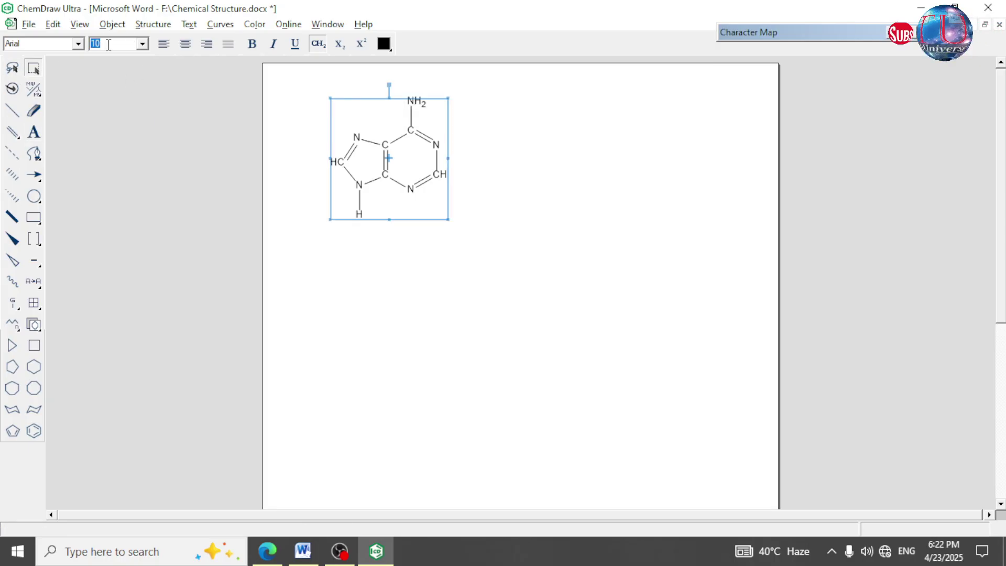
{"action": "type", "text": "11"}
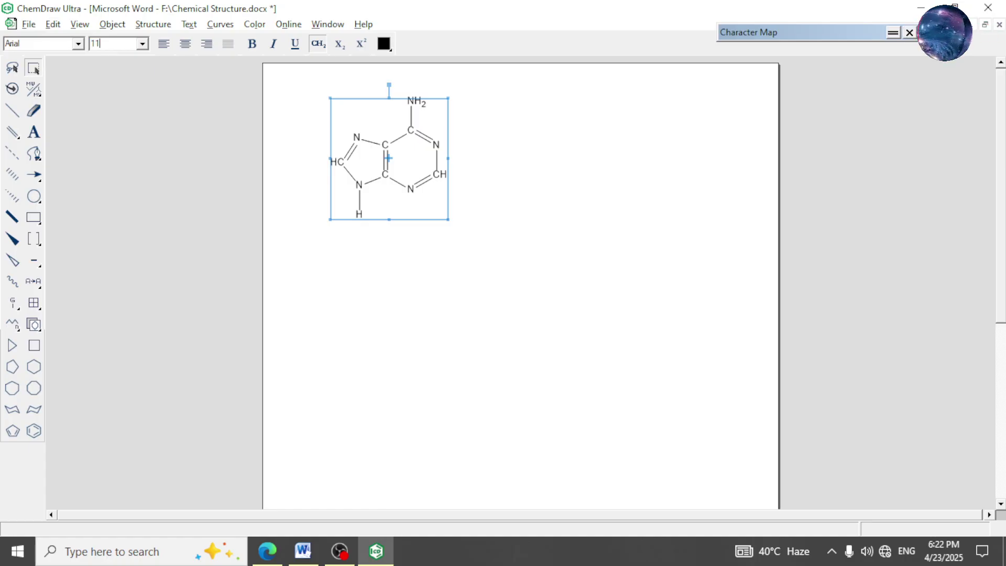
{"action": "key", "text": "Return"}
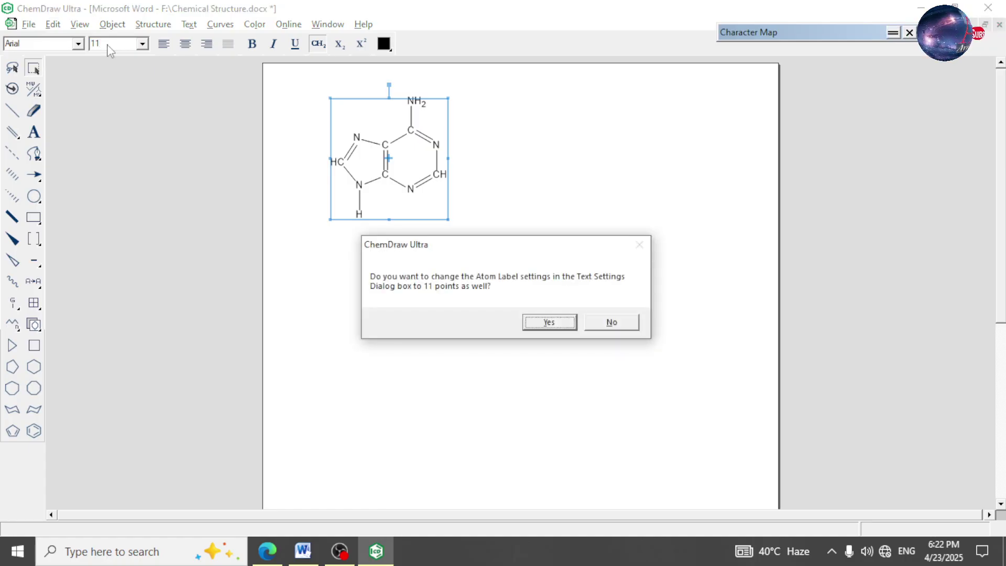
{"action": "key", "text": "Return"}
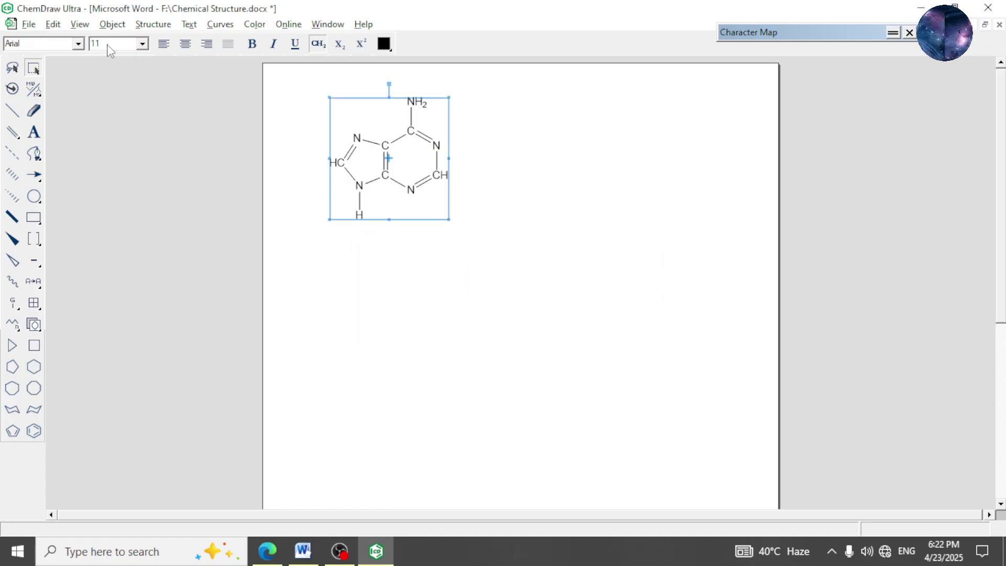
{"action": "left_click", "coordinate": [79, 44]}
{"action": "left_click", "coordinate": [79, 74]}
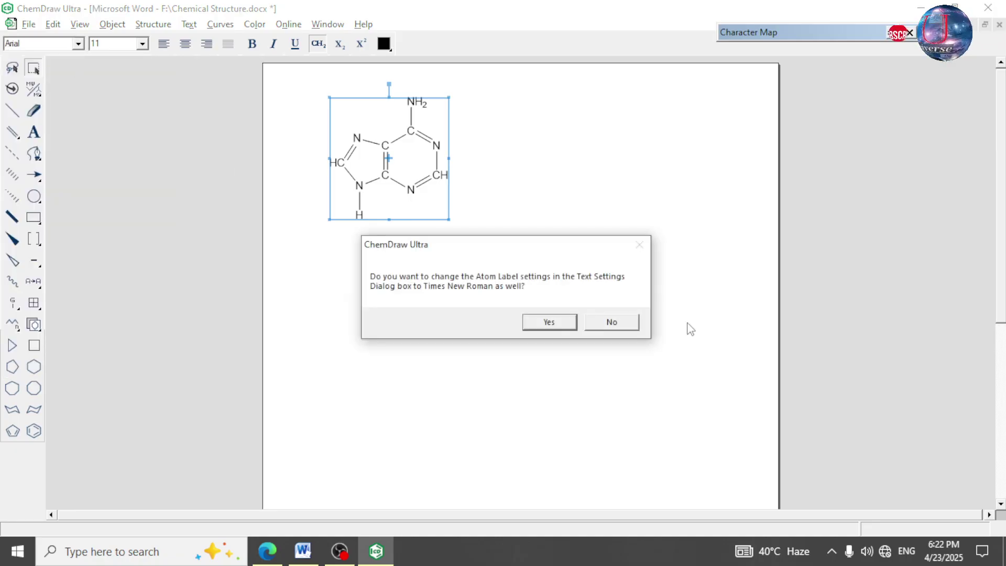
{"action": "left_click", "coordinate": [571, 325]}
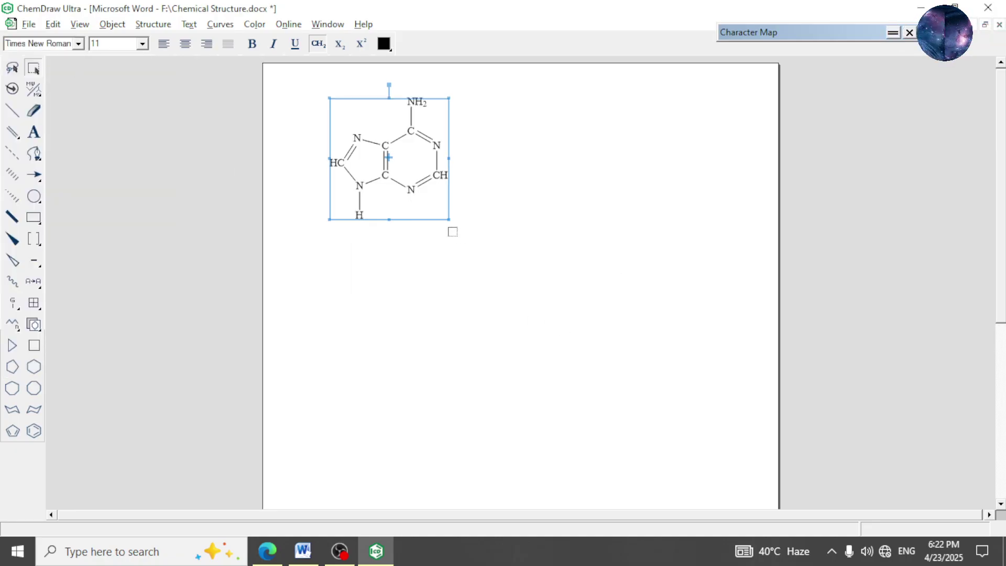
Shrink the structure proportionally without scaling the document's drawing and text settings, and close the structure editor to return to the Word table.
{"action": "left_click_drag", "start_coordinate": [449, 219], "coordinate": [408, 174]}
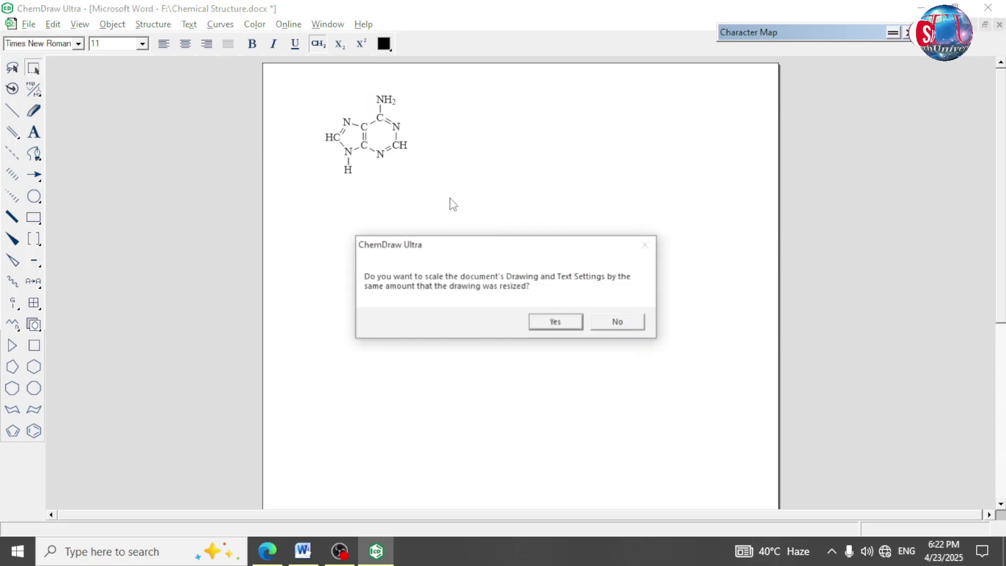
{"action": "left_click", "coordinate": [619, 323]}
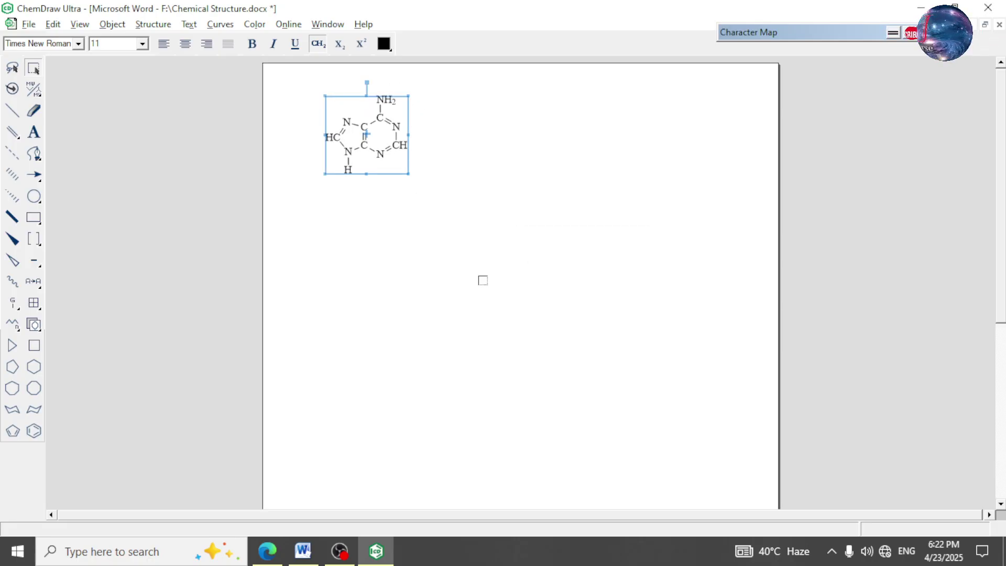
{"action": "left_click", "coordinate": [988, 7]}
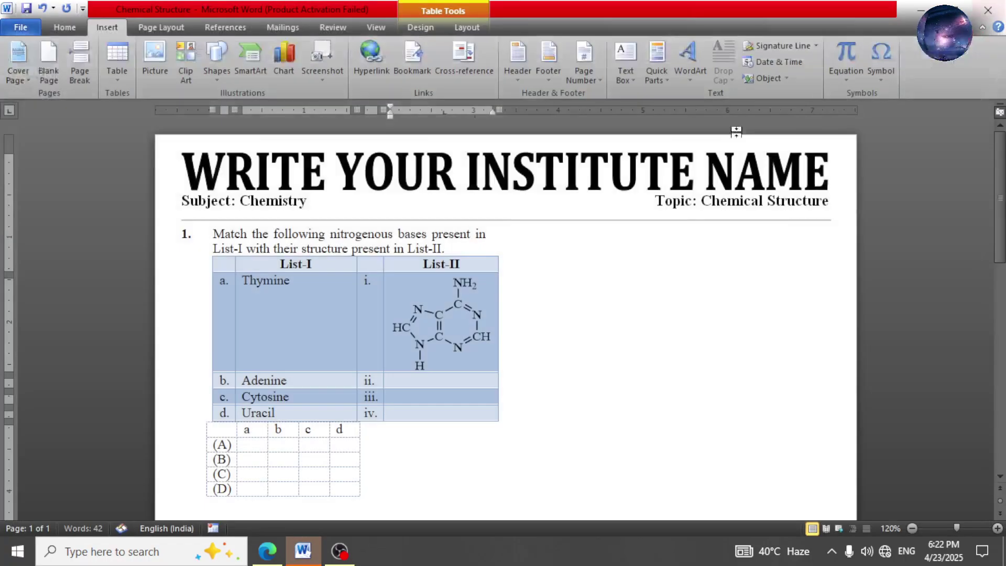
{"action": "scroll", "coordinate": [504, 308], "scroll_direction": "down", "scroll_amount": 2}
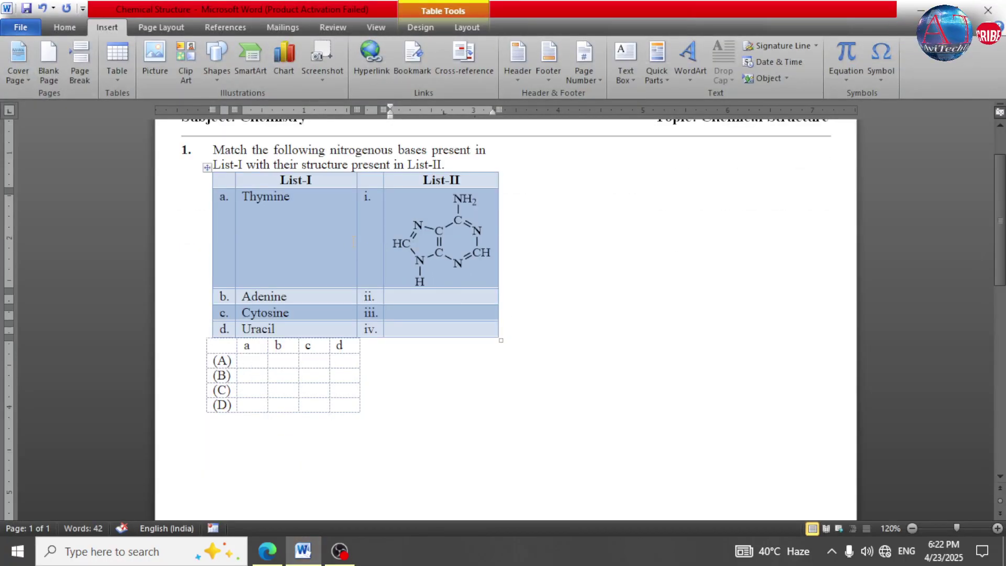
Narrow the List-I column to give List-II more width, and copy the adenine structure into rows ii, iii and iv.
{"action": "left_click_drag", "start_coordinate": [355, 244], "coordinate": [319, 237]}
{"action": "left_click_drag", "start_coordinate": [384, 246], "coordinate": [346, 233]}
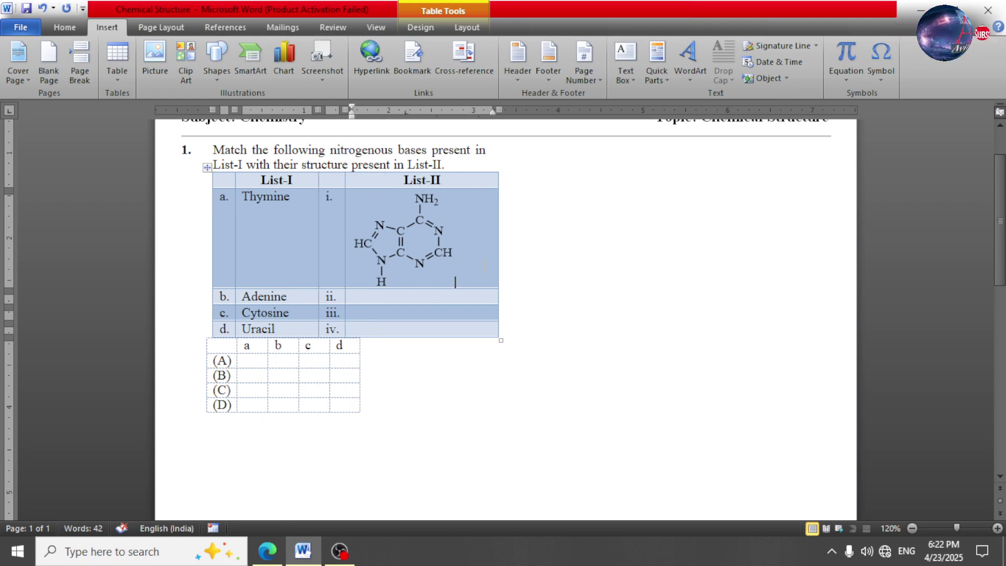
{"action": "left_click", "coordinate": [421, 231]}
{"action": "left_click_drag", "start_coordinate": [421, 256], "coordinate": [437, 299]}
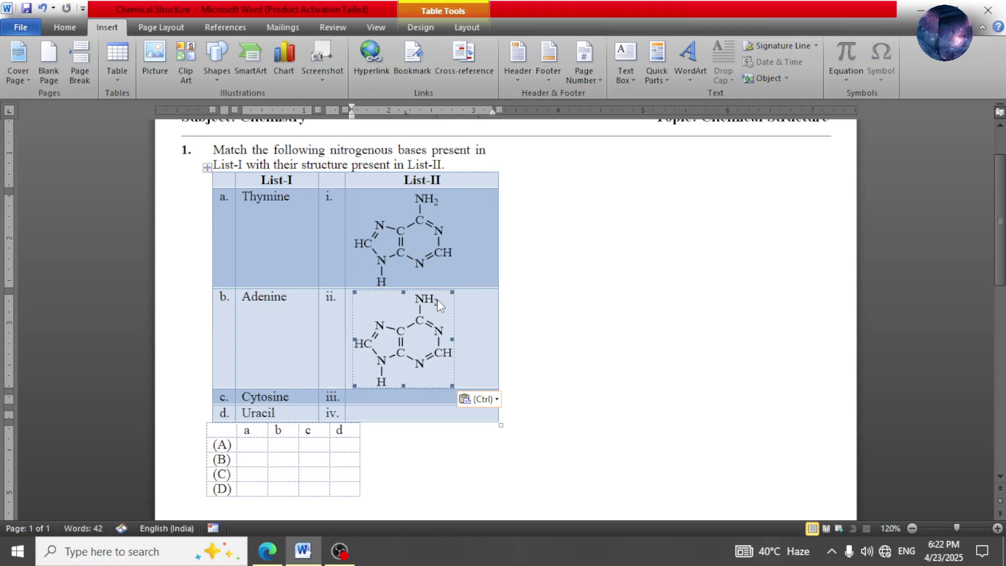
{"action": "left_click_drag", "start_coordinate": [429, 418], "coordinate": [425, 399]}
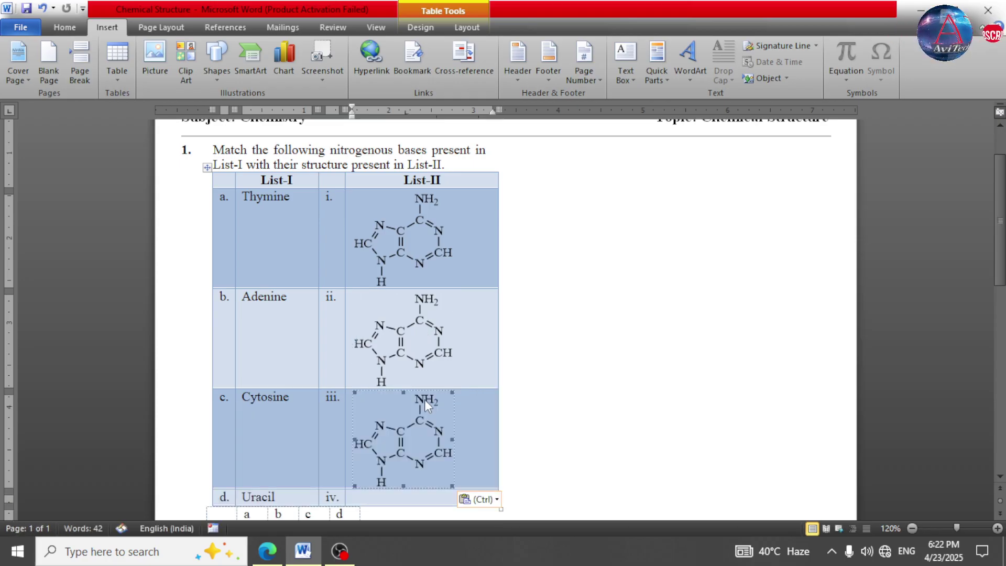
{"action": "scroll", "coordinate": [428, 367], "scroll_direction": "down", "scroll_amount": 3}
{"action": "left_click_drag", "start_coordinate": [419, 254], "coordinate": [433, 294]}
{"action": "scroll", "coordinate": [434, 293], "scroll_direction": "up", "scroll_amount": 6}
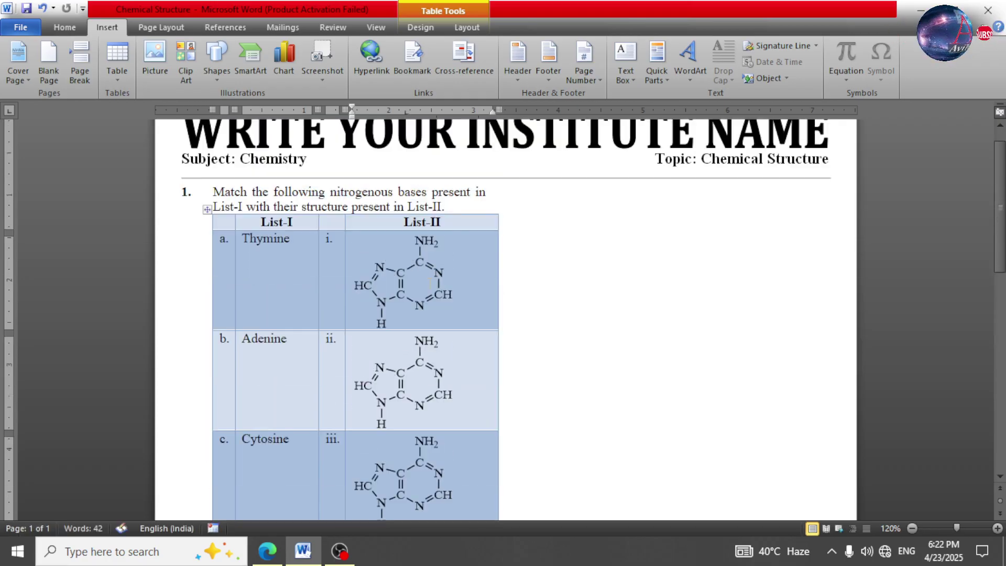
Open the row ii structure for editing in ChemDraw and check it against the row ii structure in the reference PDF.
{"action": "double_click", "coordinate": [403, 392]}
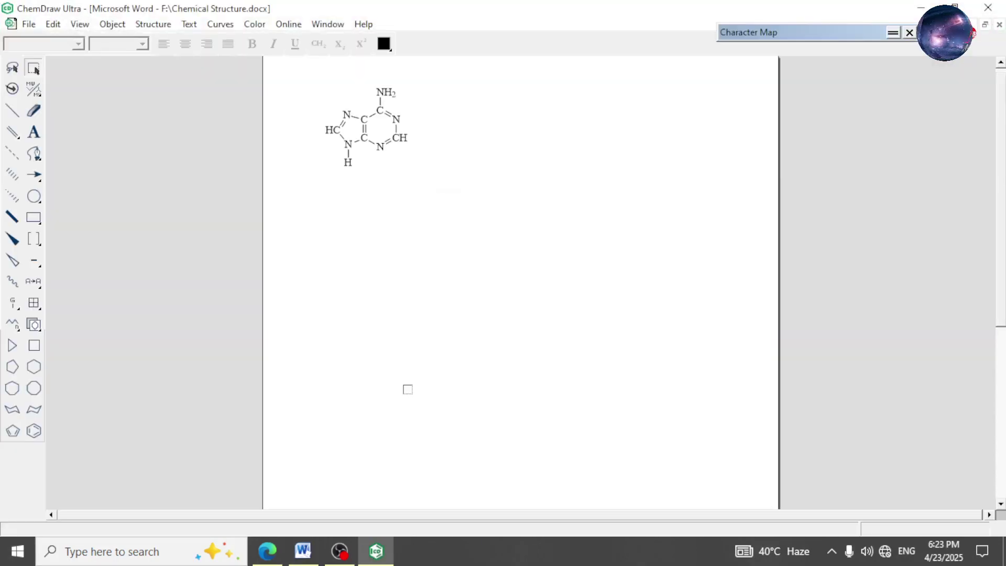
{"action": "key", "text": "alt+Tab"}
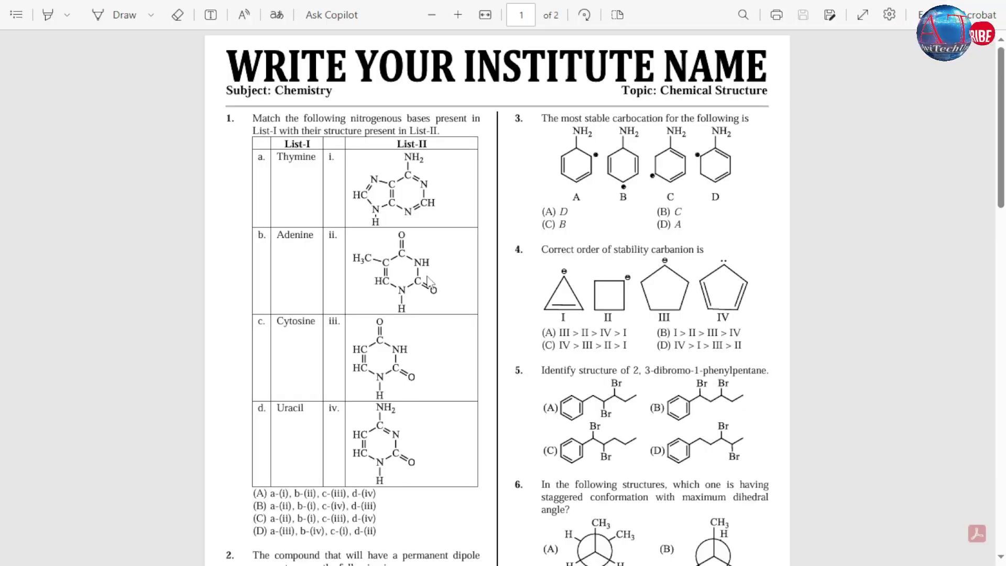
{"action": "key", "text": "alt+Tab"}
{"action": "key", "text": "alt+Tab"}
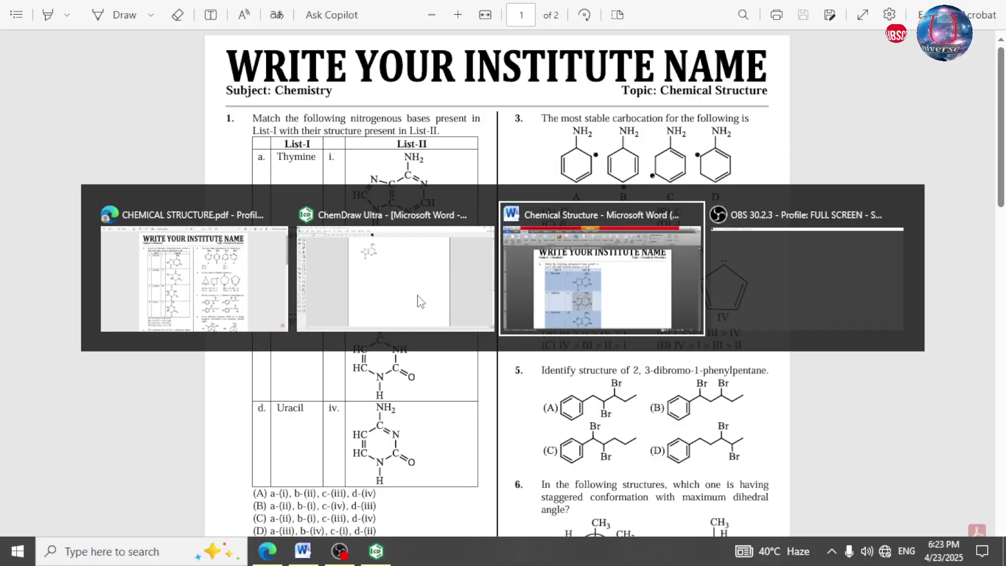
{"action": "key", "text": "alt+Tab"}
{"action": "key", "text": "alt+Tab"}
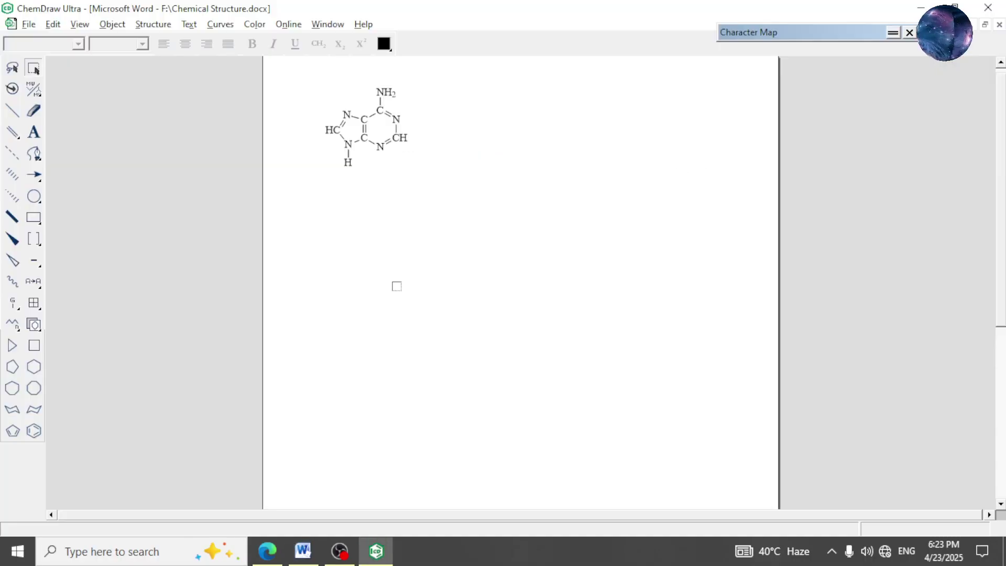
{"action": "key", "text": "ctrl+]"}
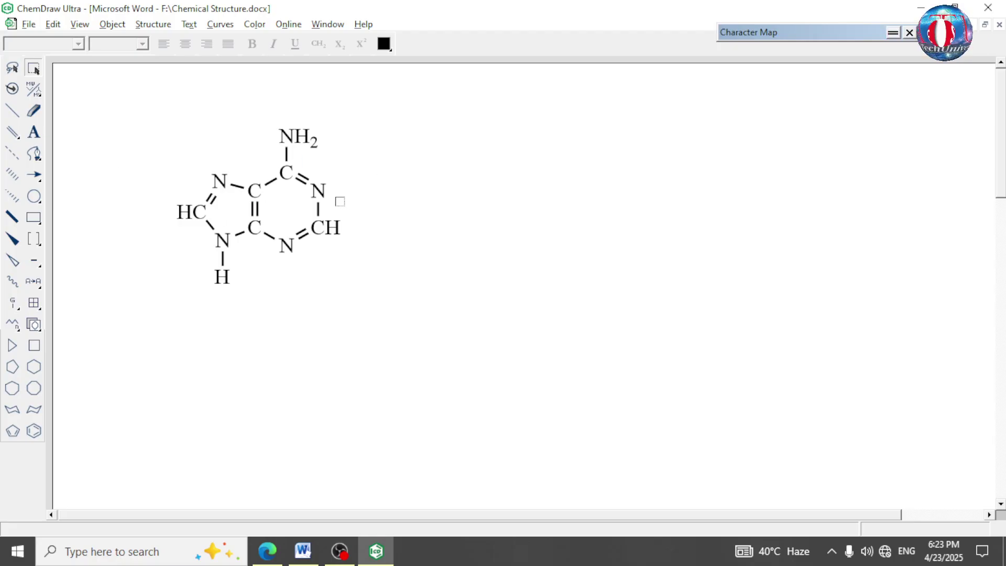
{"action": "double_click", "coordinate": [192, 215]}
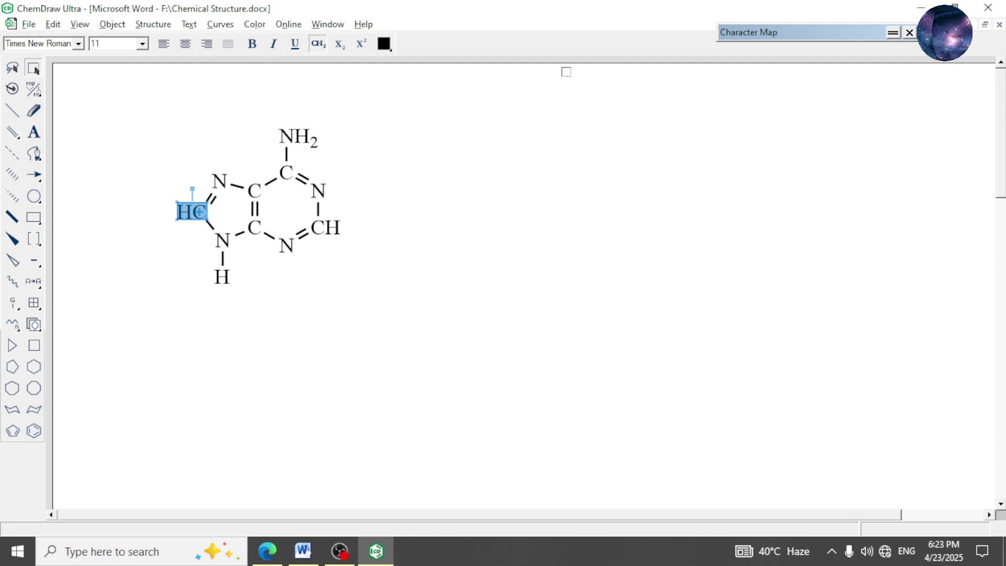
{"action": "left_click", "coordinate": [42, 131]}
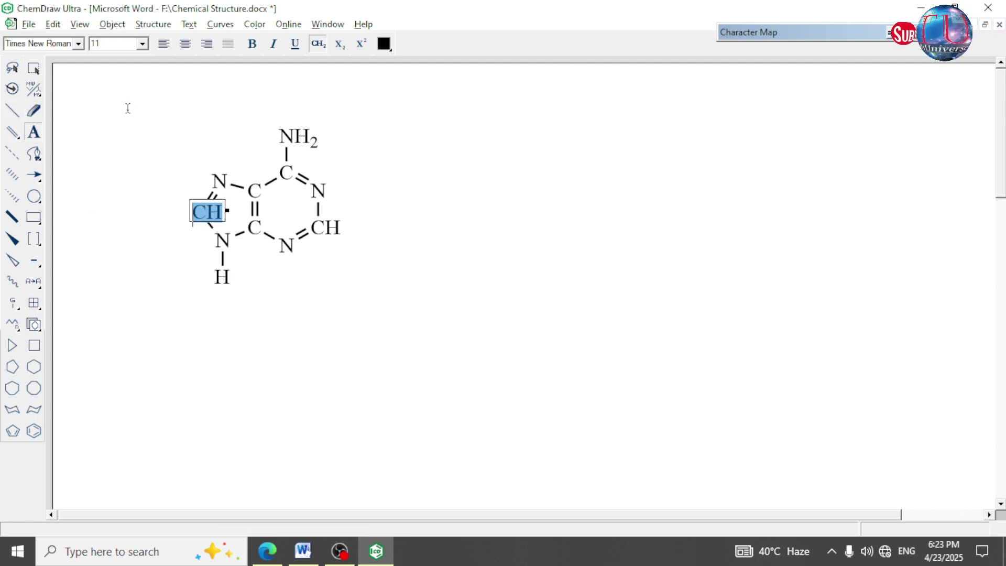
{"action": "type", "text": "CH3"}
{"action": "key", "text": "Escape"}
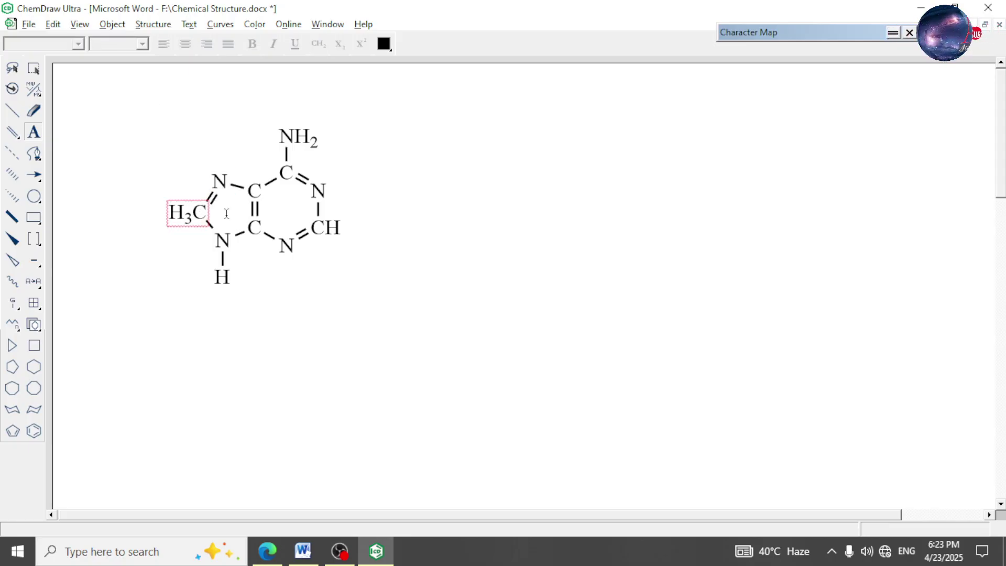
{"action": "left_click", "coordinate": [216, 189]}
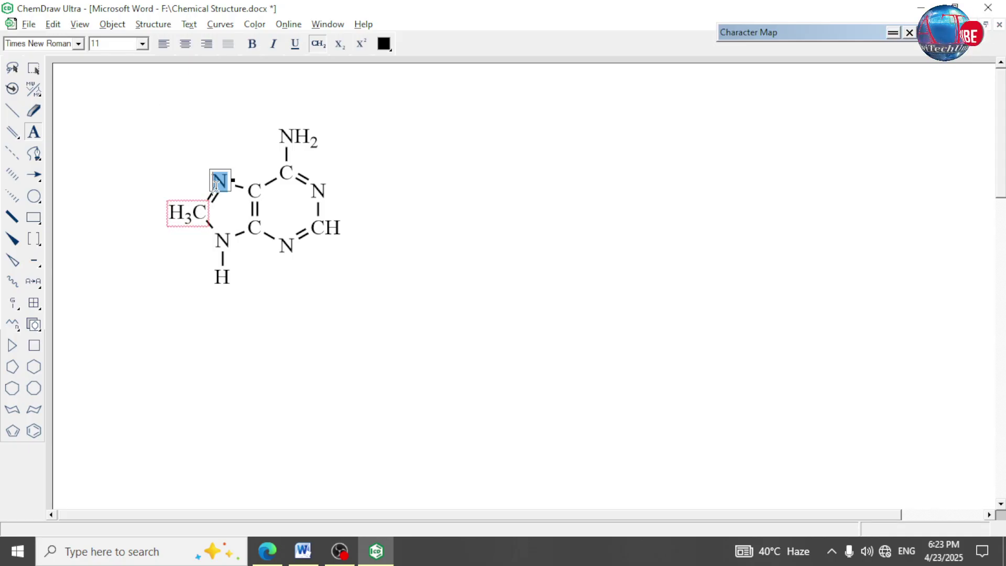
{"action": "type", "text": "C"}
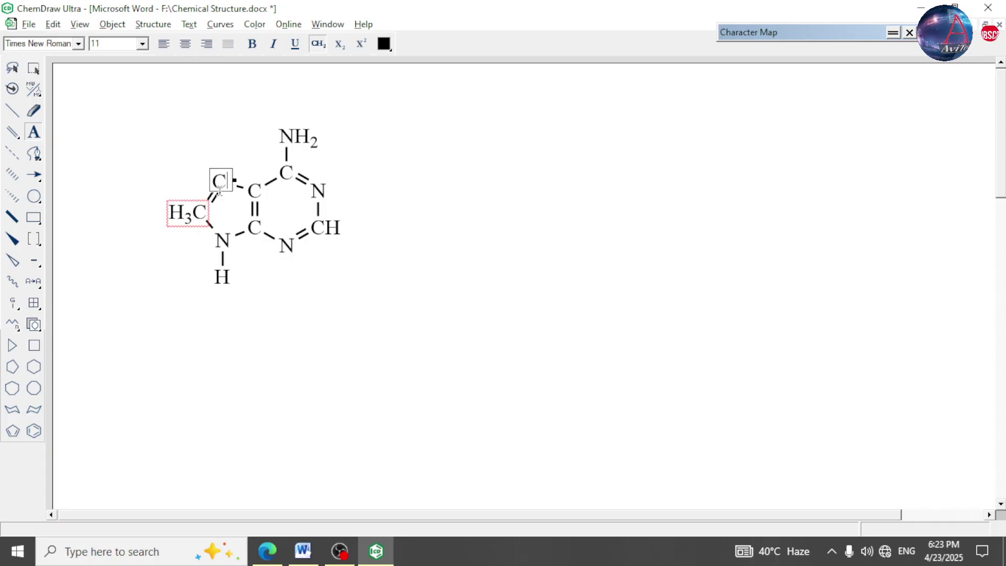
{"action": "left_click", "coordinate": [222, 242]}
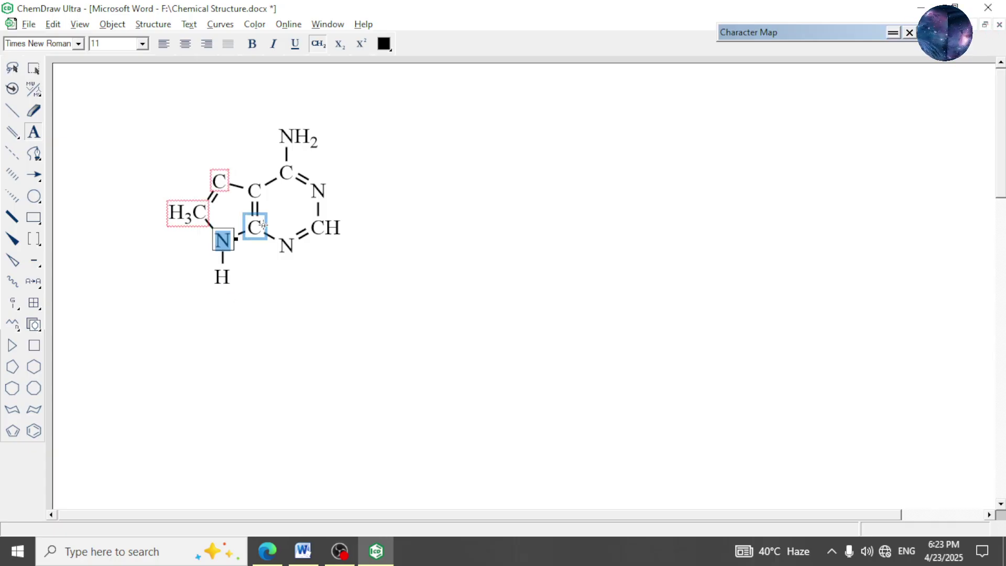
Erase the five-membered ring's three outer atoms and the leftover H, keeping only the six-membered ring with its NH2 group.
{"action": "left_click", "coordinate": [34, 110]}
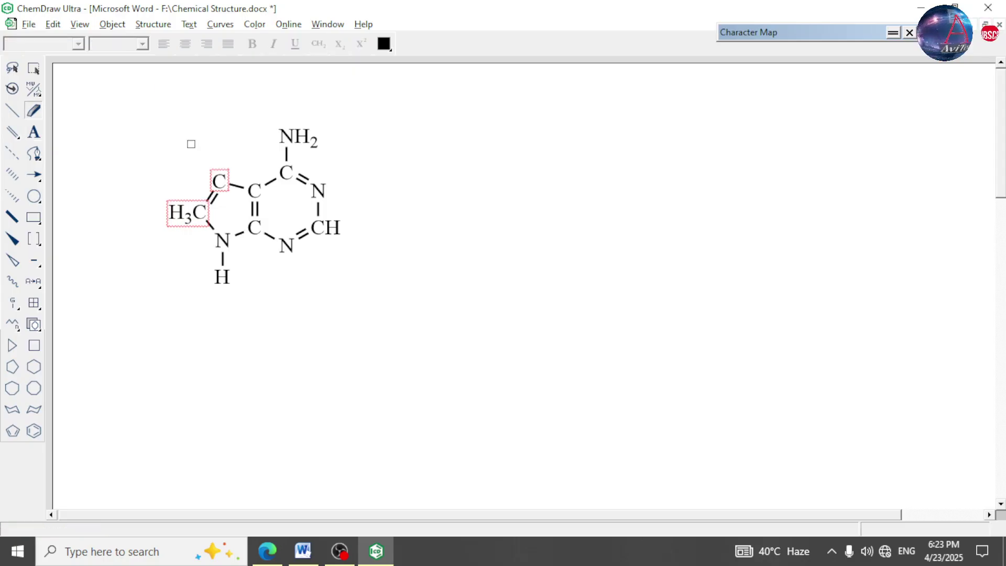
{"action": "left_click", "coordinate": [188, 213]}
{"action": "left_click", "coordinate": [210, 182]}
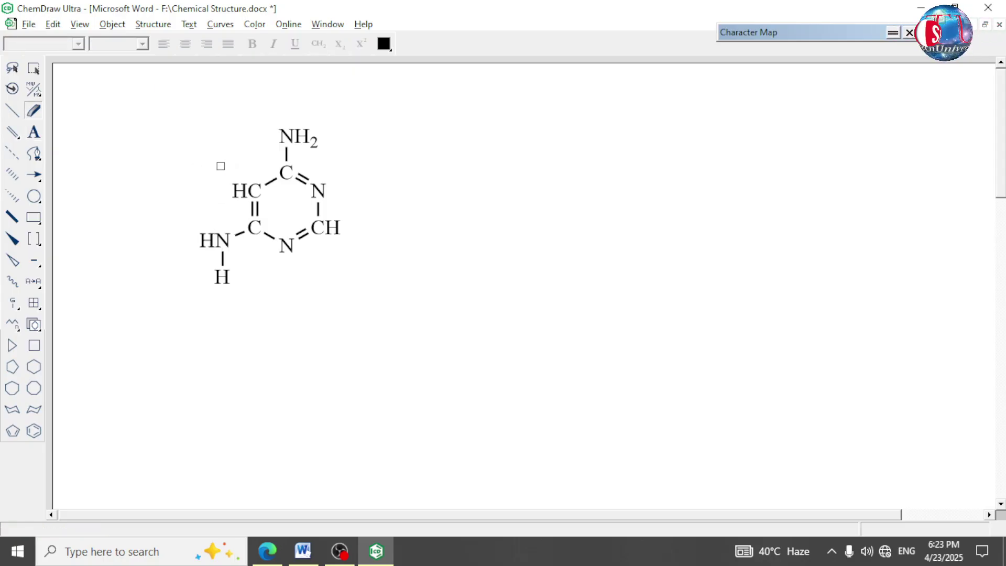
{"action": "left_click", "coordinate": [219, 243]}
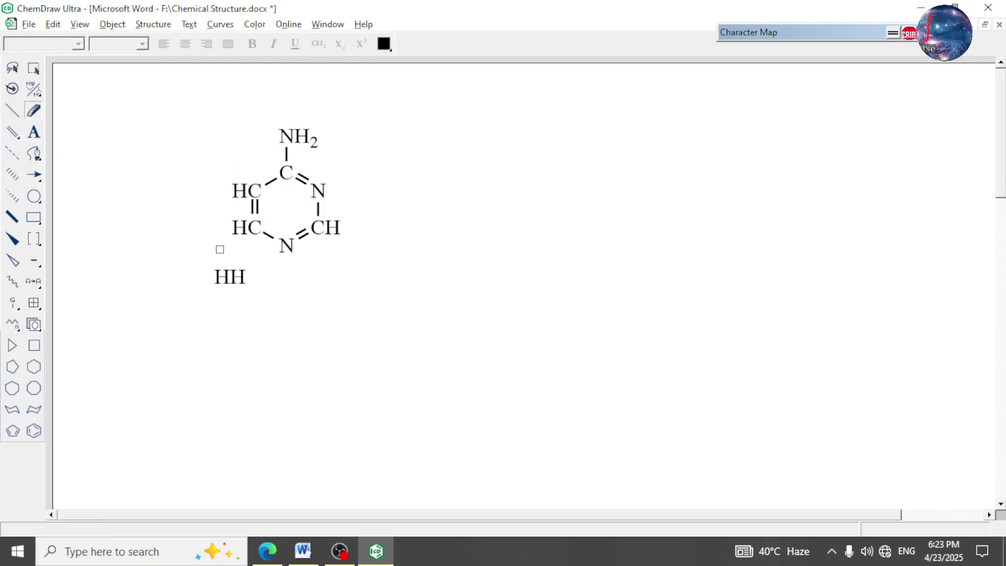
{"action": "left_click", "coordinate": [226, 273]}
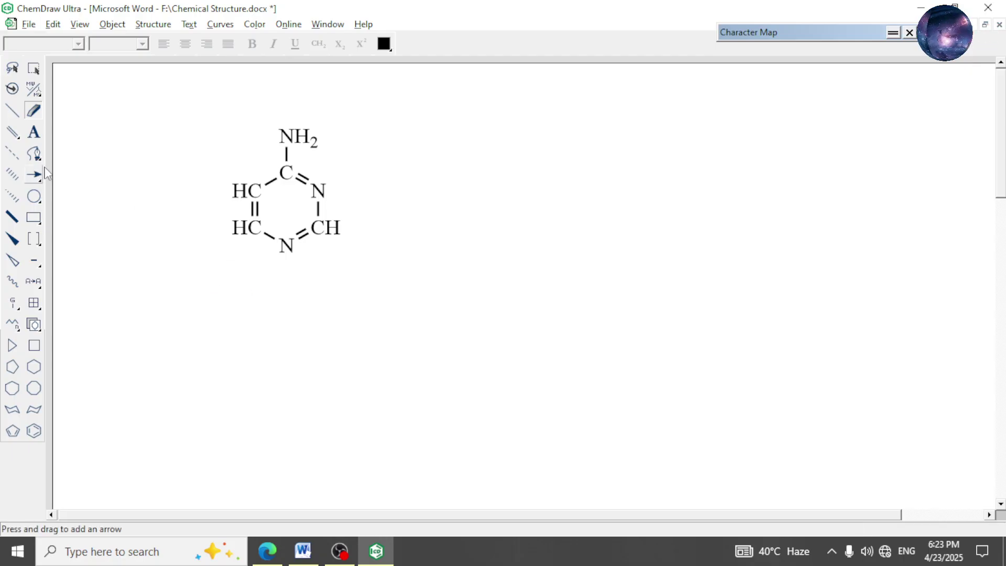
Relabel the ring's upper-left HC as C and draw a single bond outward from it, up and to the left.
{"action": "left_click", "coordinate": [34, 132]}
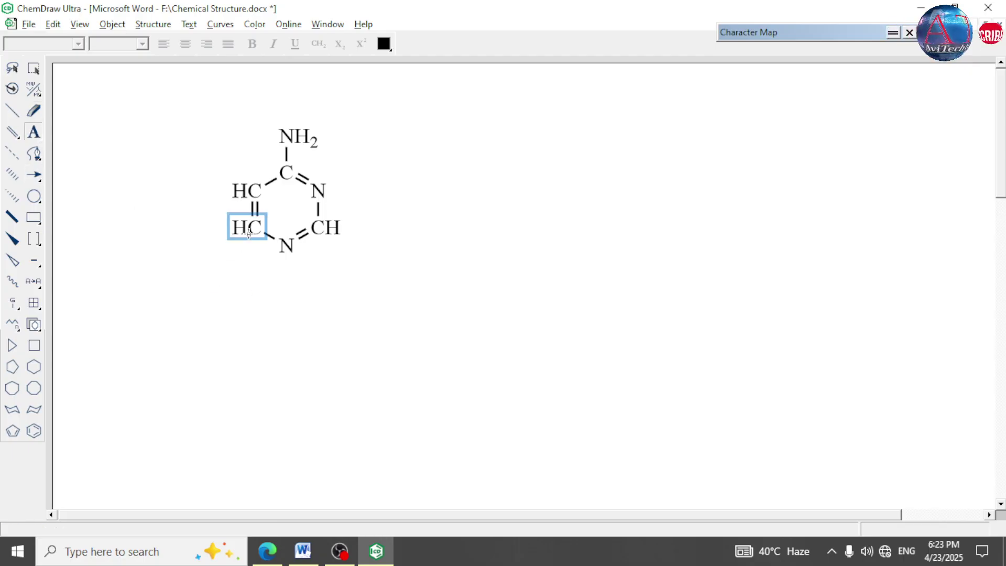
{"action": "left_click", "coordinate": [257, 186]}
{"action": "key", "text": "BackSpace"}
{"action": "left_click", "coordinate": [12, 110]}
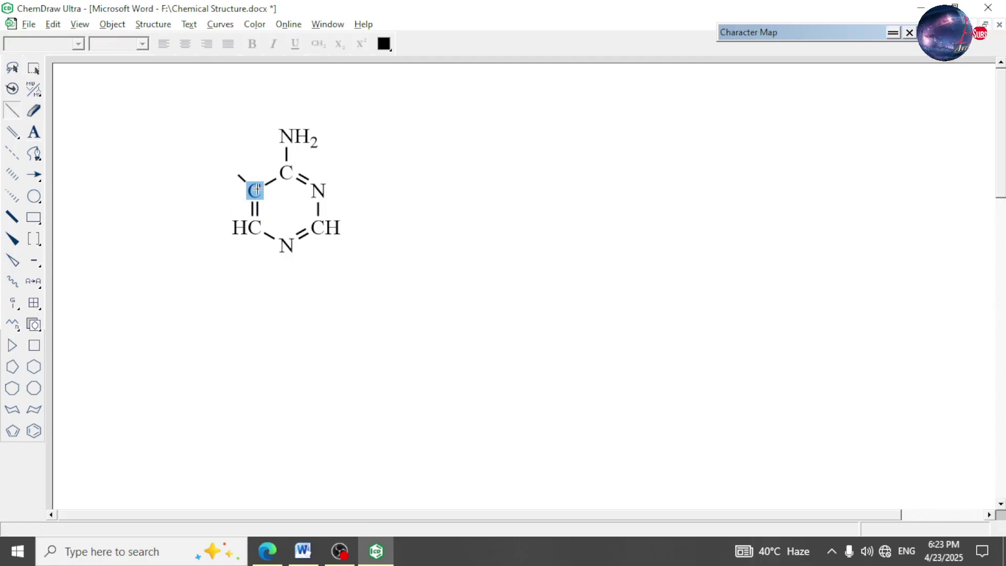
{"action": "left_click", "coordinate": [238, 174]}
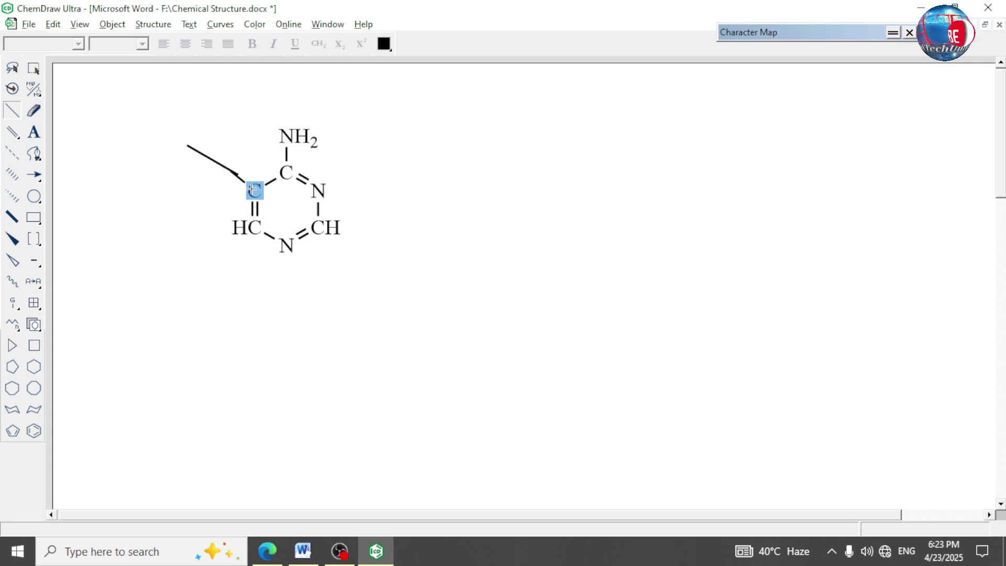
{"action": "key", "text": "ctrl+z"}
{"action": "left_click_drag", "start_coordinate": [214, 165], "coordinate": [251, 181]}
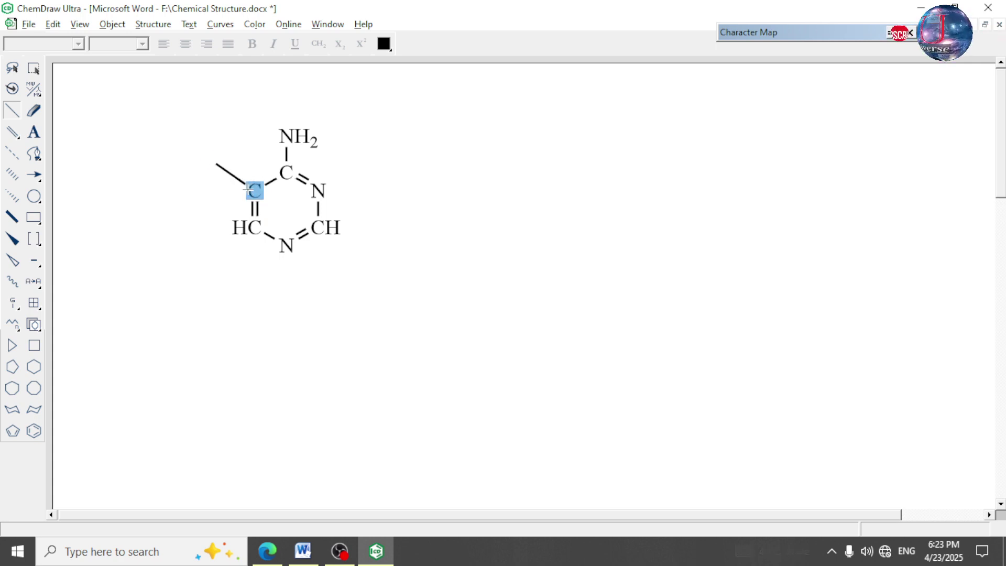
Label the free end of the upper-left single bond CH3.
{"action": "left_click", "coordinate": [33, 132]}
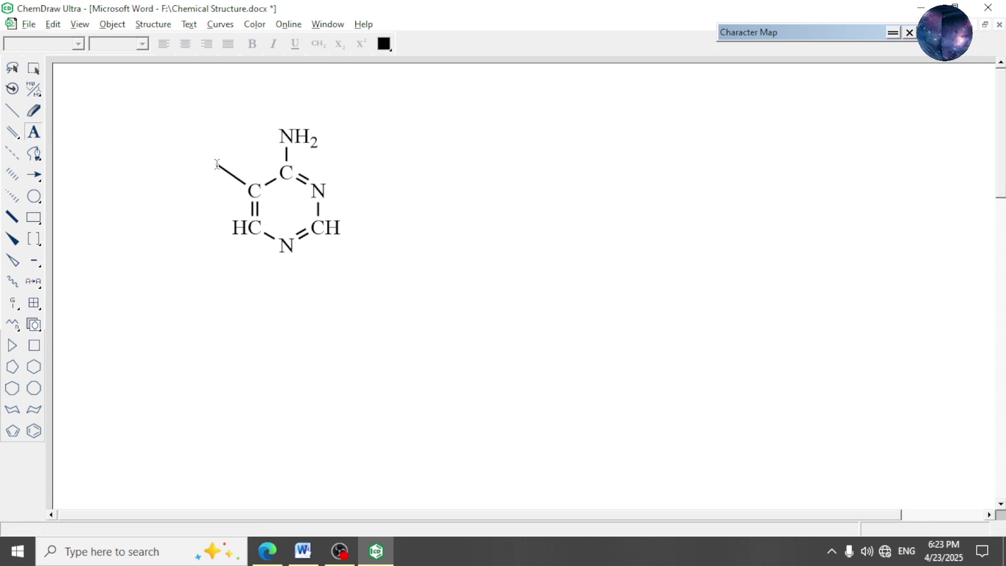
{"action": "left_click", "coordinate": [217, 164]}
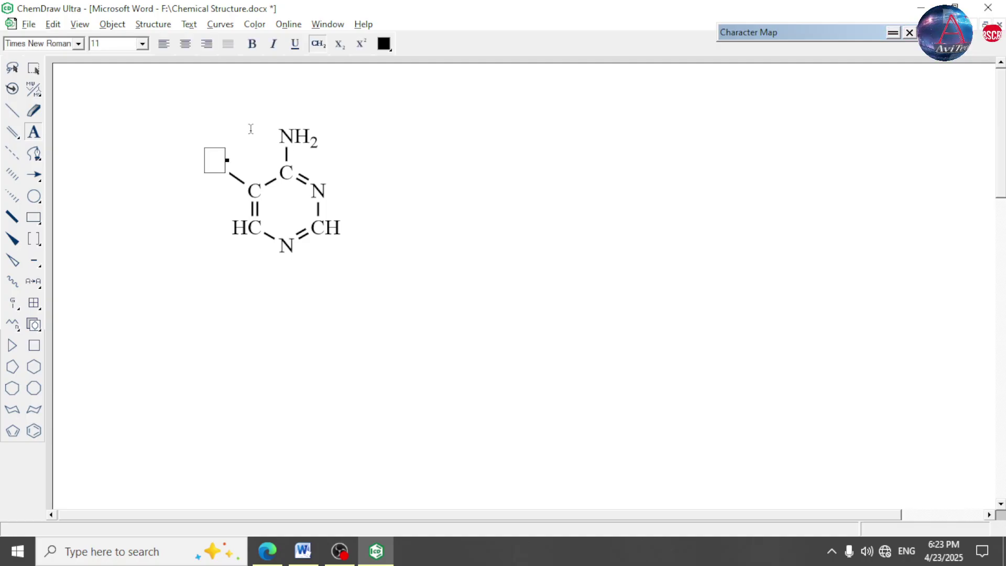
{"action": "type", "text": "CH"}
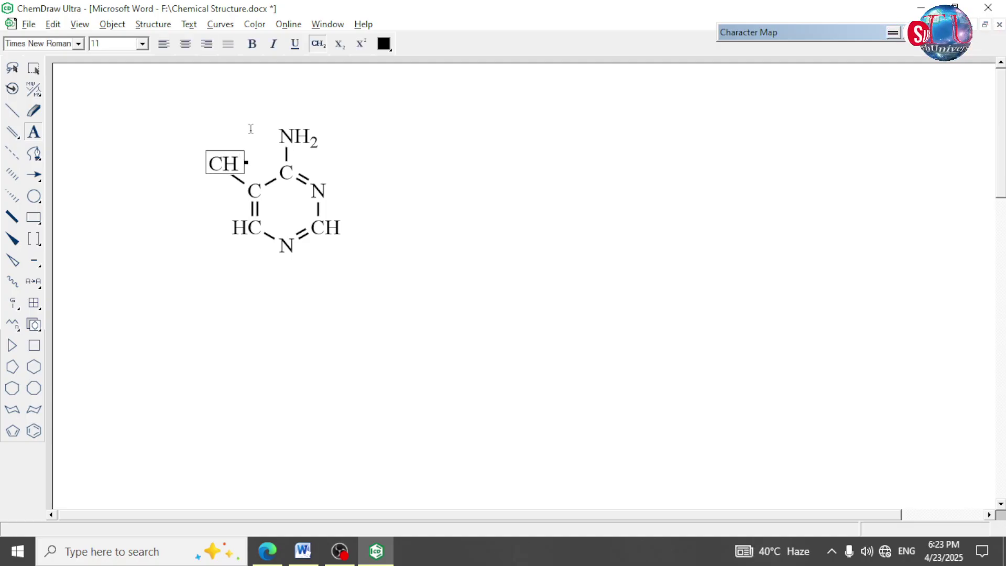
{"action": "type", "text": "3"}
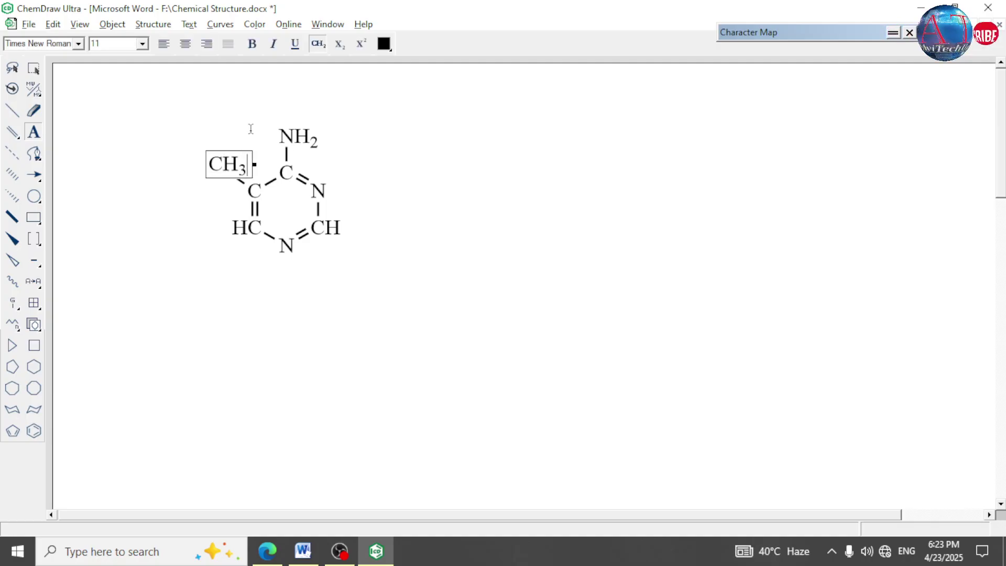
Relabel the top NH2 as O, the ring's upper-right N as NH and its lower-right CH as C.
{"action": "left_click", "coordinate": [297, 136]}
{"action": "type", "text": "O"}
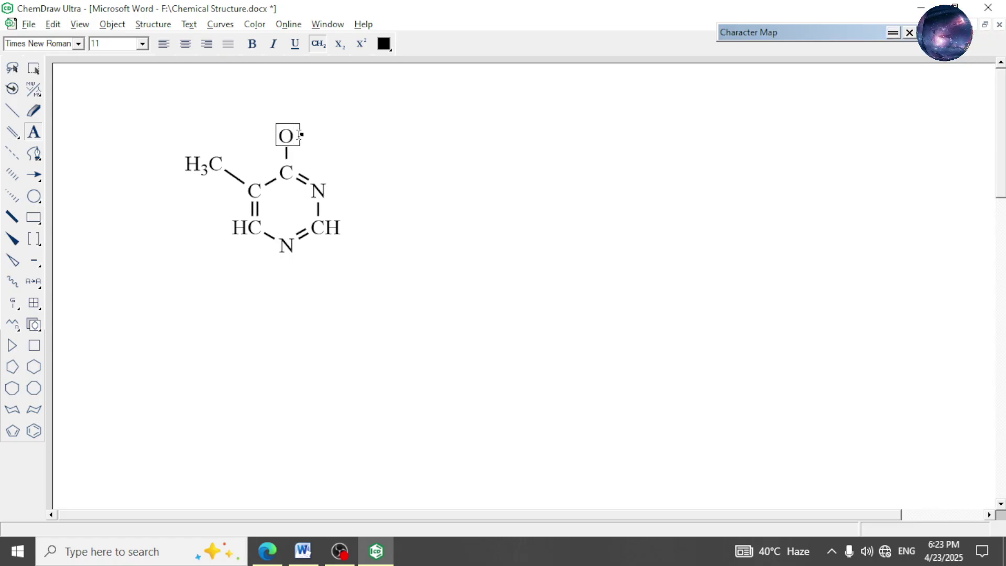
{"action": "left_click", "coordinate": [321, 189]}
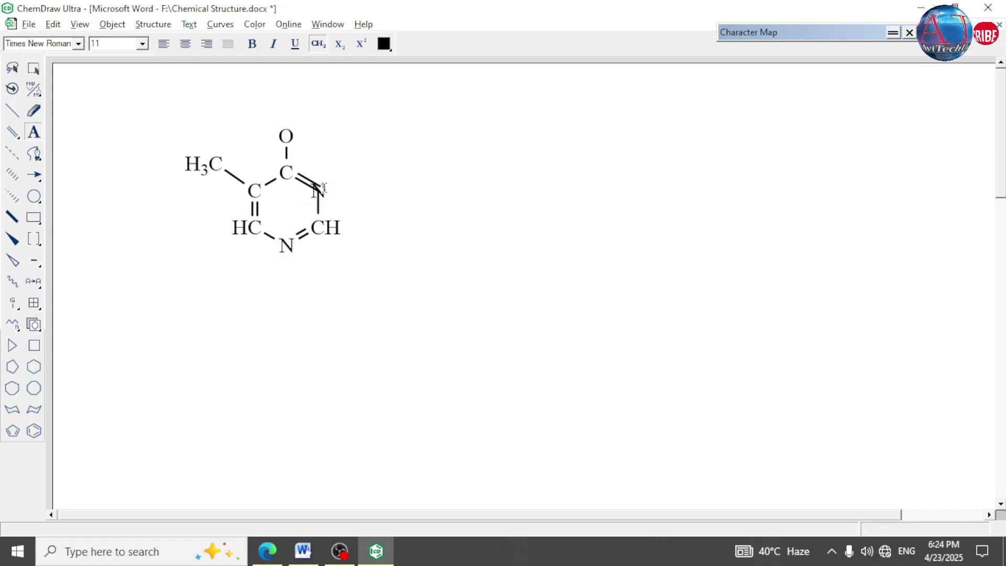
{"action": "left_click", "coordinate": [320, 189]}
{"action": "type", "text": "NH"}
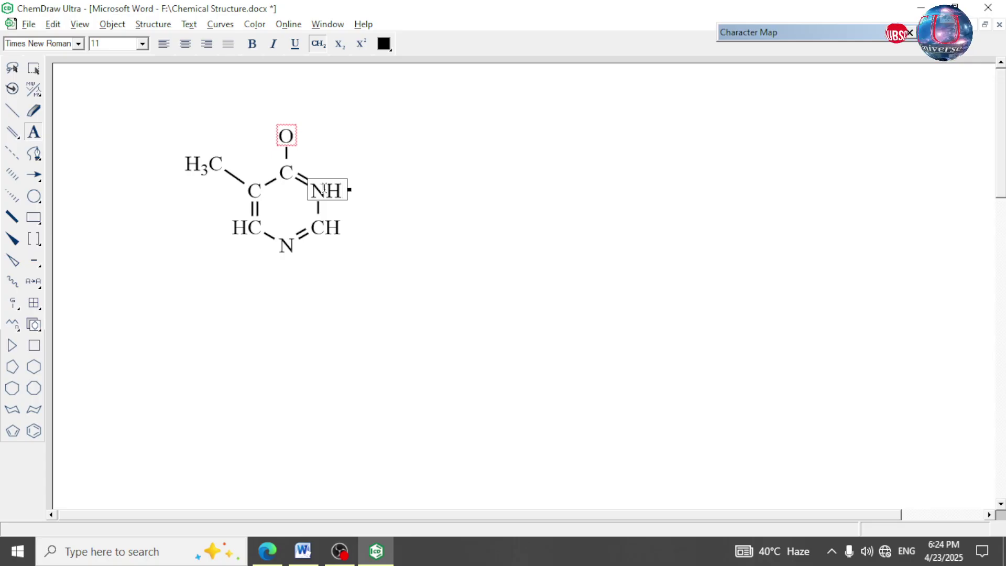
{"action": "left_click", "coordinate": [349, 222]}
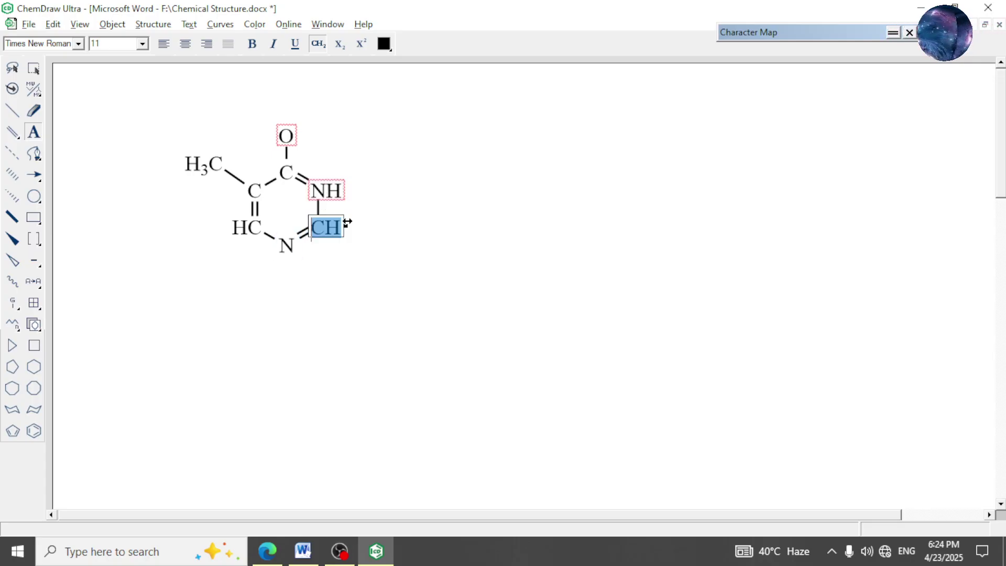
{"action": "type", "text": "C"}
Add a double bond outward from the ring's lower-right C, down and to the right, and label its end O.
{"action": "left_click", "coordinate": [13, 132]}
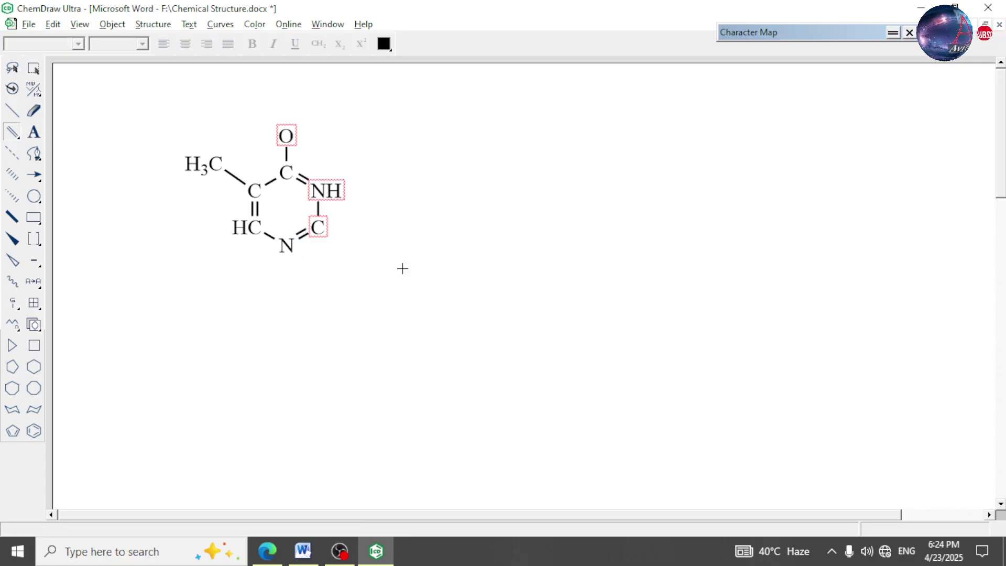
{"action": "left_click_drag", "start_coordinate": [349, 249], "coordinate": [321, 227]}
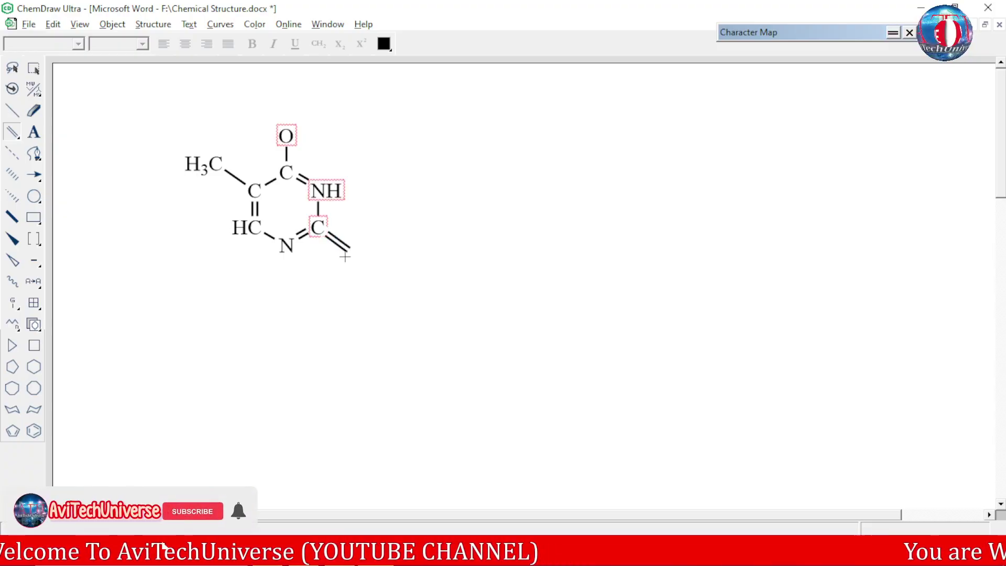
{"action": "left_click", "coordinate": [33, 133]}
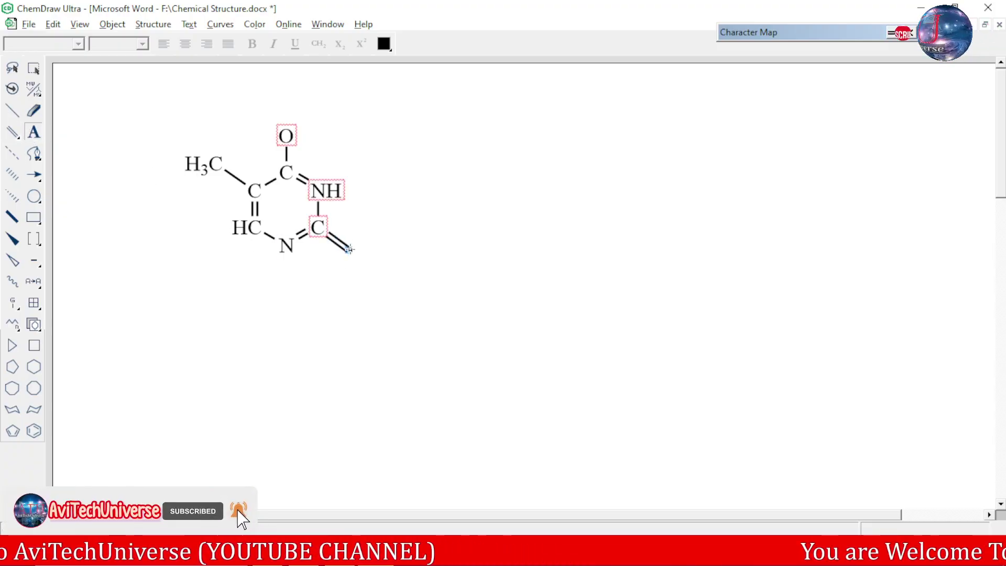
{"action": "left_click", "coordinate": [347, 245]}
{"action": "type", "text": "O"}
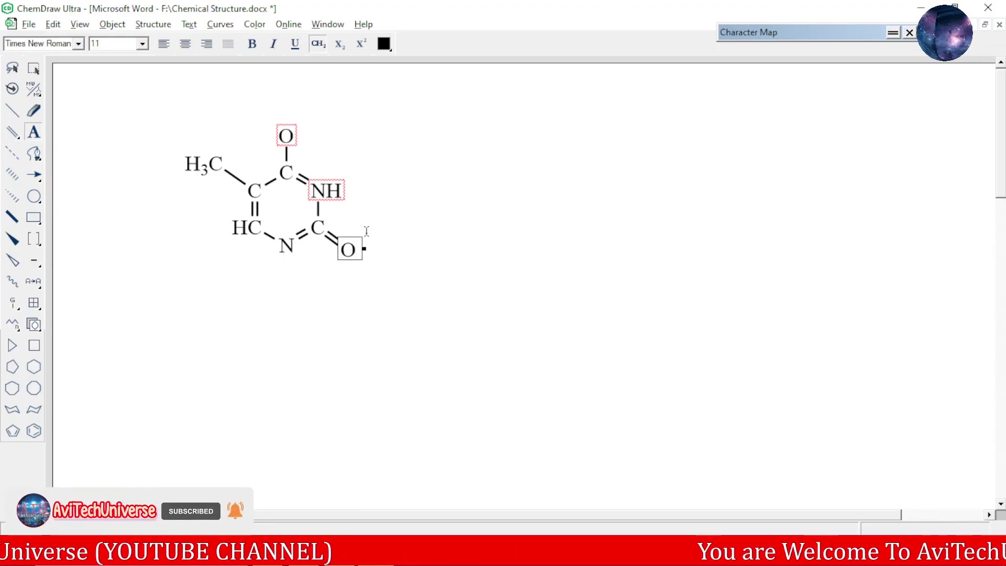
Draw a single bond straight down from the ring's bottom N and label its free end H.
{"action": "left_click", "coordinate": [12, 110]}
{"action": "left_click", "coordinate": [286, 245]}
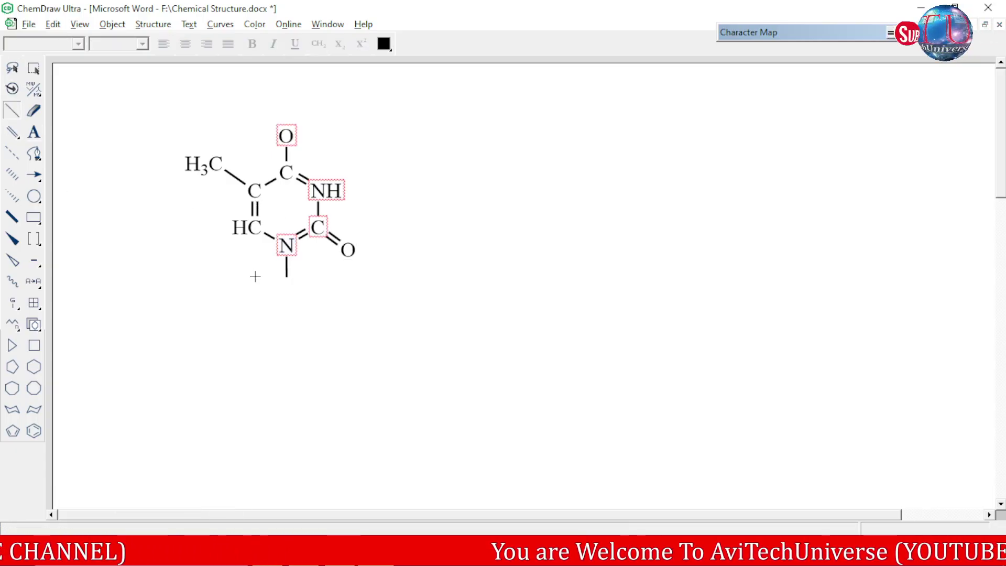
{"action": "left_click", "coordinate": [35, 133]}
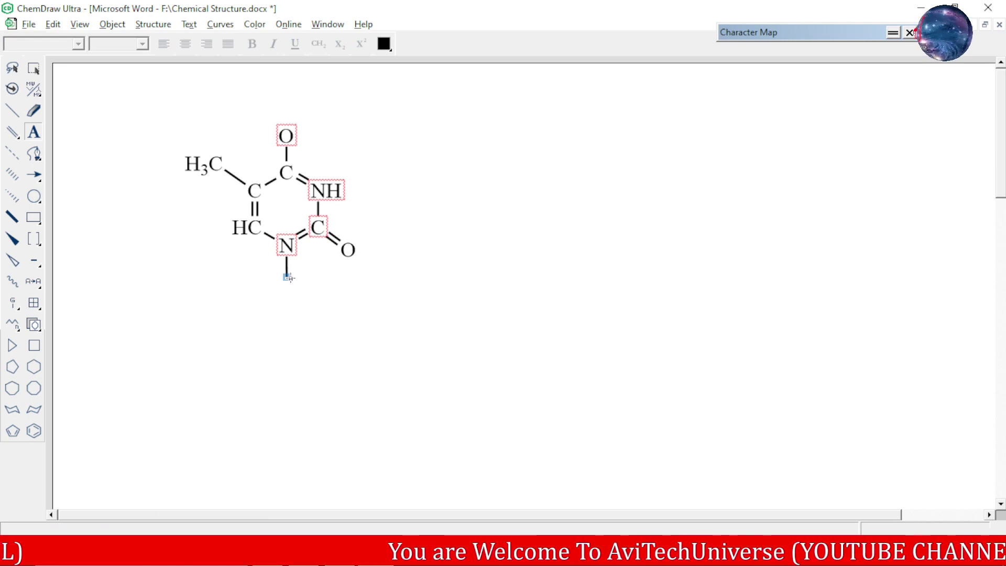
{"action": "left_click", "coordinate": [287, 277]}
{"action": "type", "text": "H"}
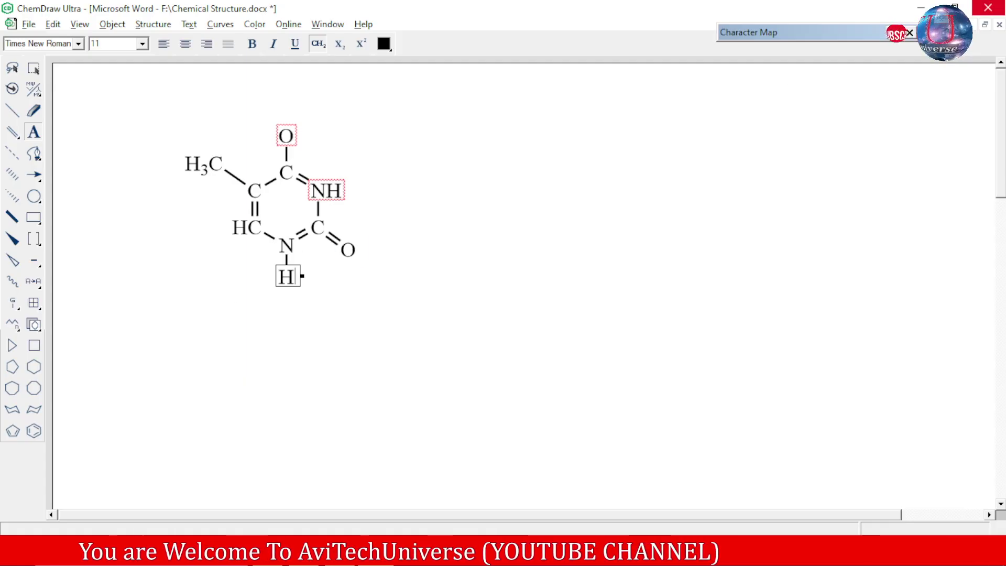
Return to the Word document and open the adenine copy in row iii, beside Cytosine, for editing in ChemDraw.
{"action": "key", "text": "alt+F4"}
{"action": "scroll", "coordinate": [414, 273], "scroll_direction": "down", "scroll_amount": 1}
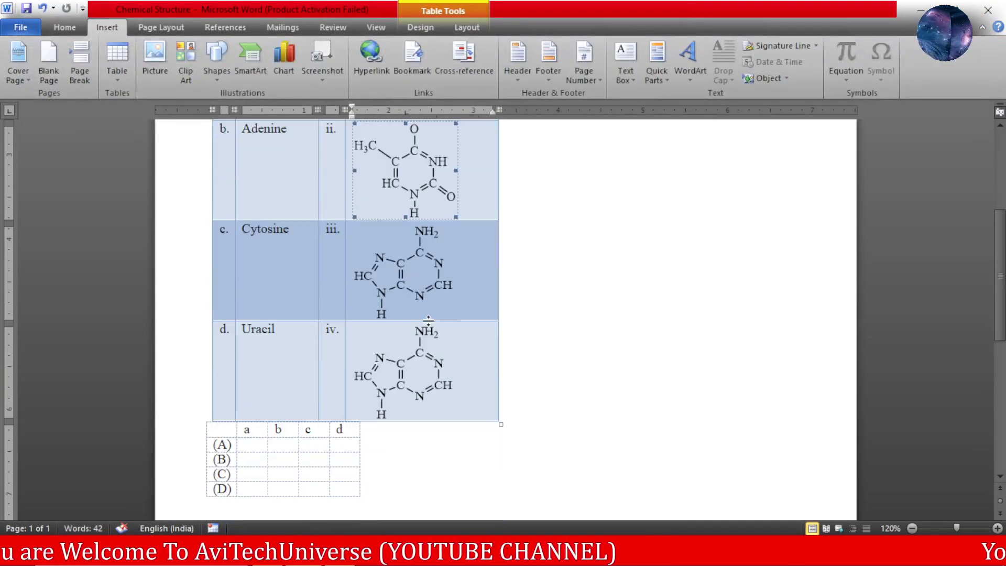
{"action": "double_click", "coordinate": [416, 273]}
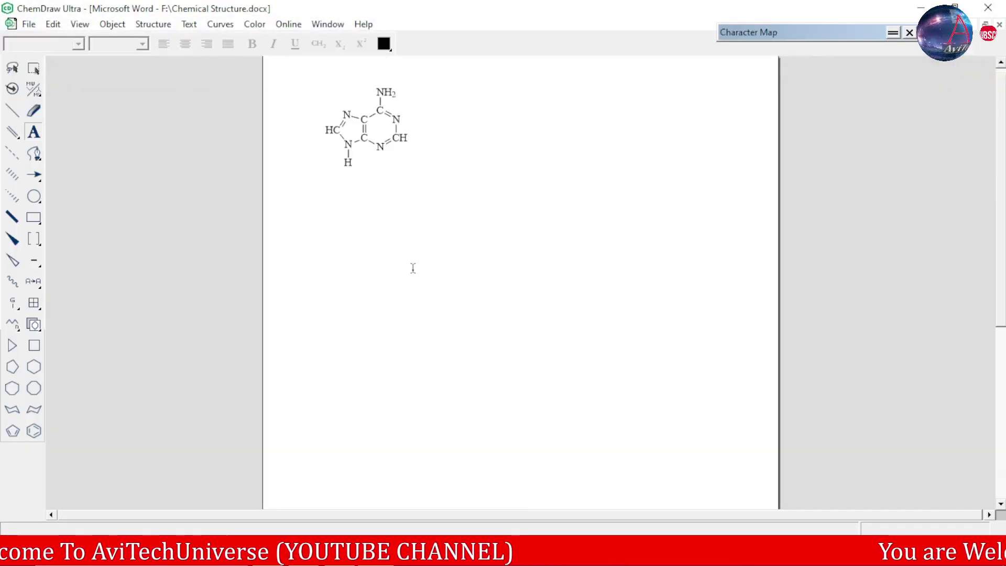
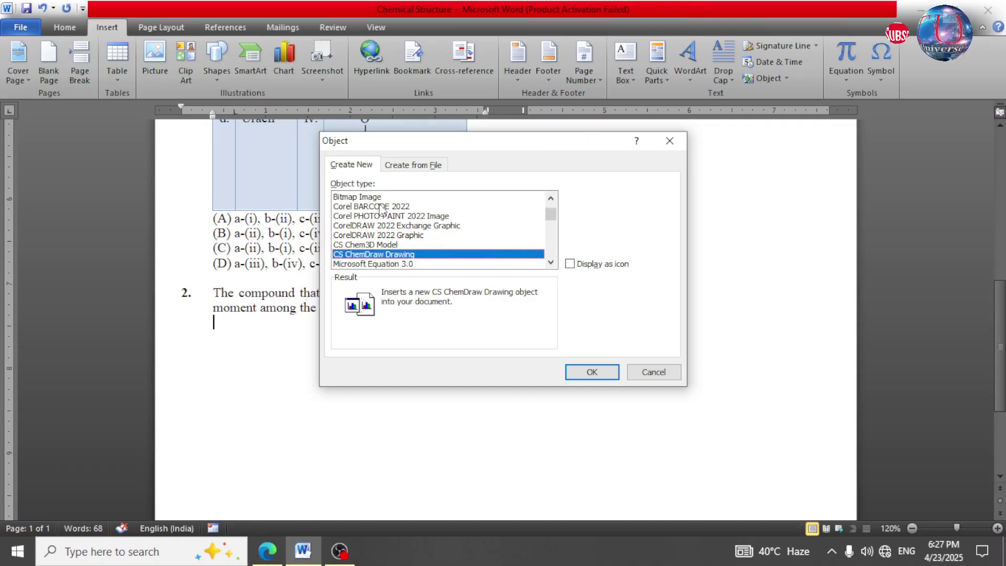
Insert a new CS ChemDraw Drawing object below question 2 and check the question's compound structures in the reference PDF.
{"action": "key", "text": "Return"}
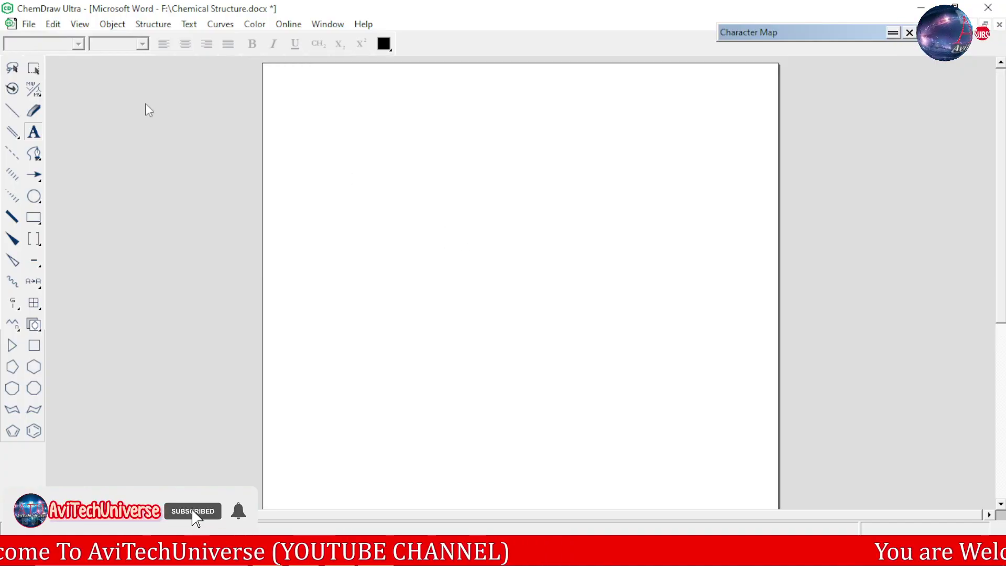
{"action": "key", "text": "alt+Tab"}
{"action": "key", "text": "alt+Tab"}
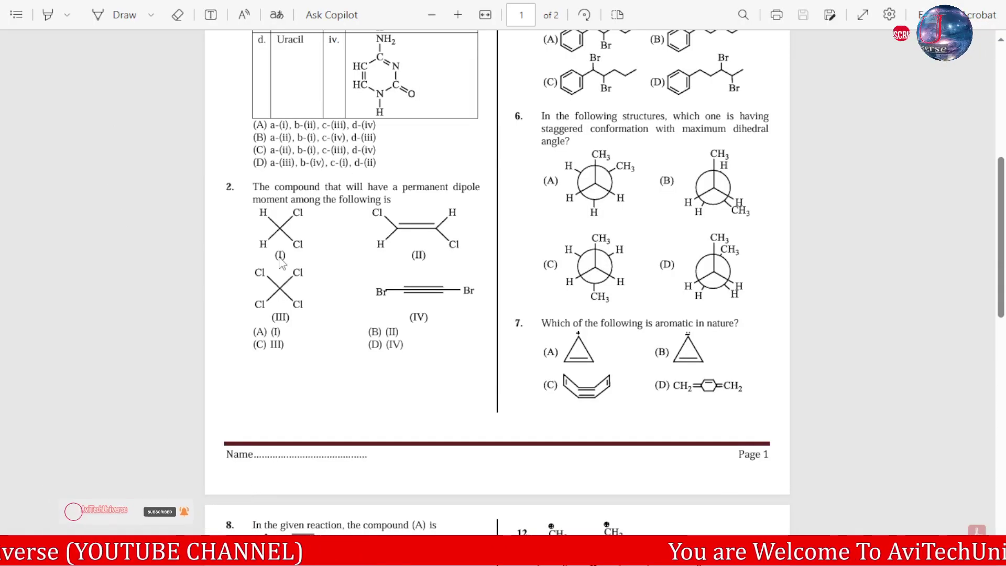
{"action": "key", "text": "alt+Tab"}
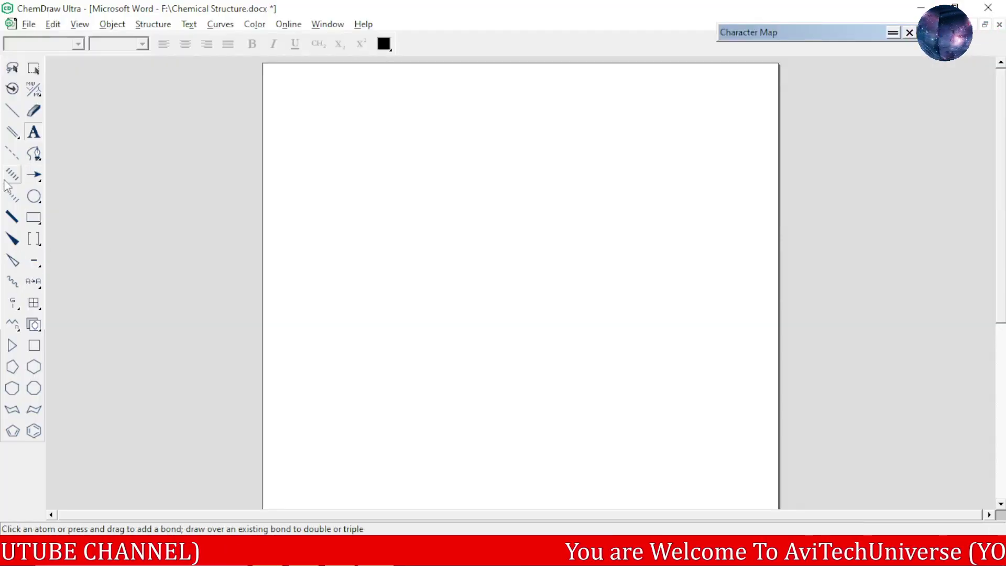
Draw two cyclopropane rings tip to tip, sharing one vertex, with their vertical sides on the outside.
{"action": "left_click", "coordinate": [12, 347]}
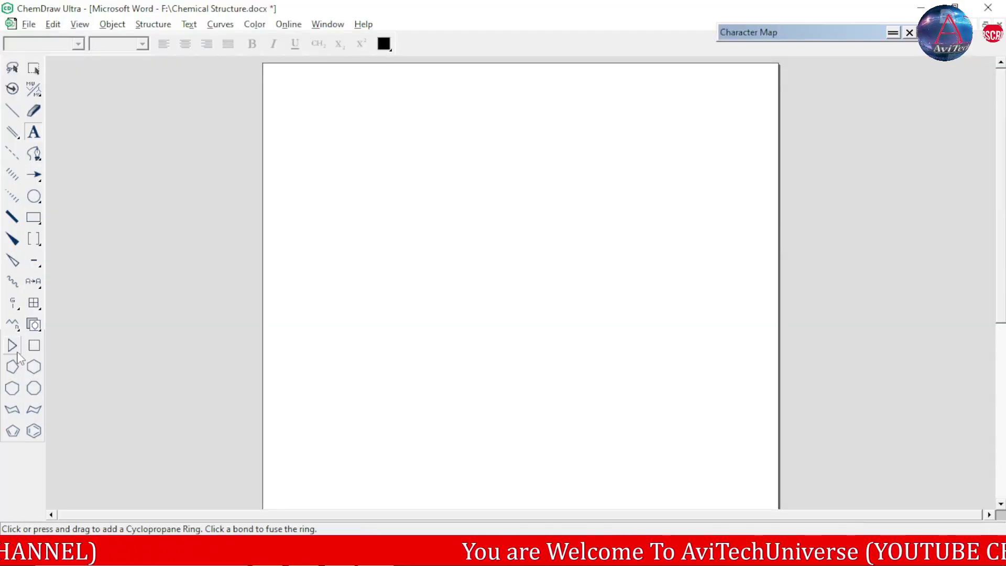
{"action": "left_click", "coordinate": [333, 170]}
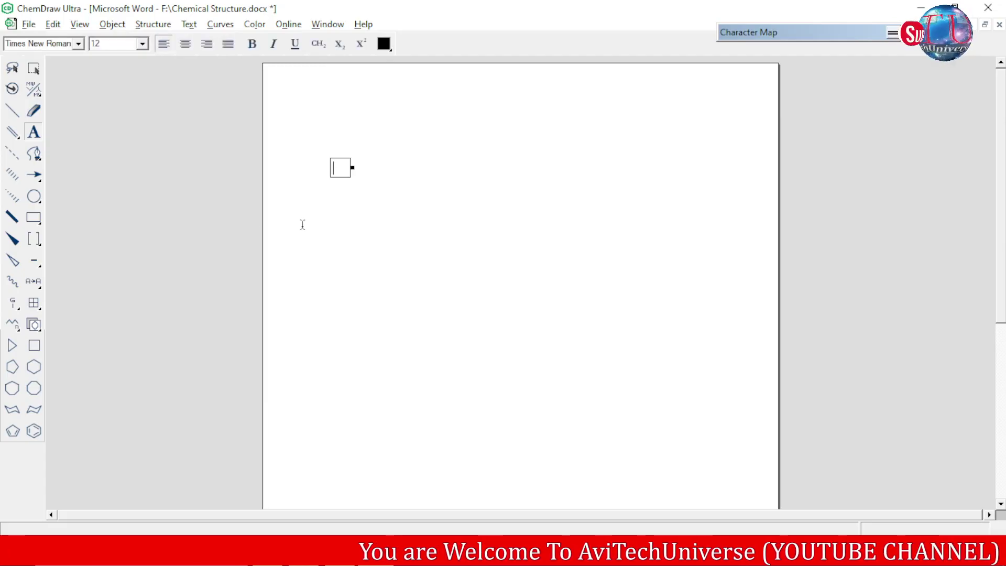
{"action": "left_click", "coordinate": [13, 346]}
{"action": "left_click", "coordinate": [312, 173]}
{"action": "left_click", "coordinate": [329, 171]}
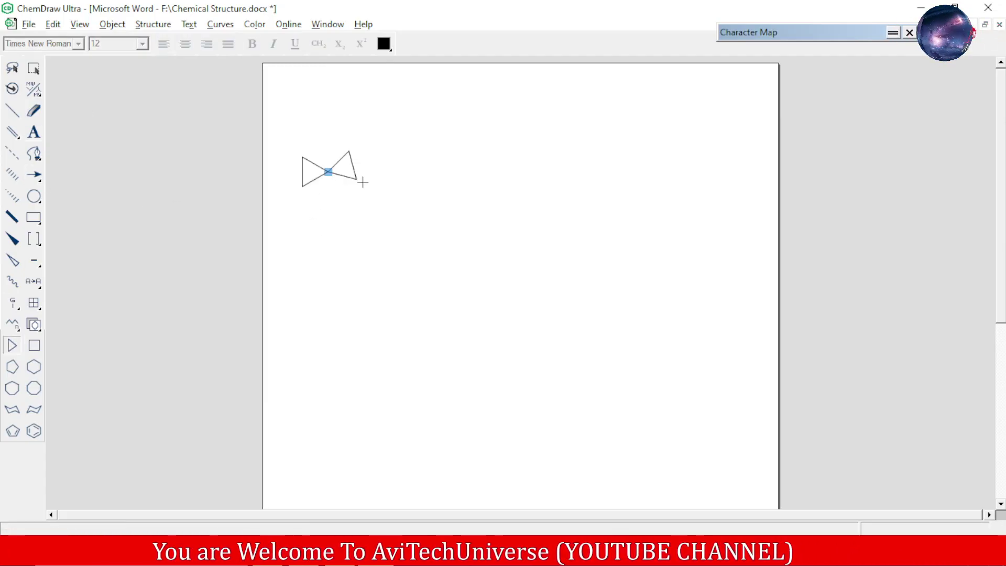
{"action": "key", "text": "ctrl+z"}
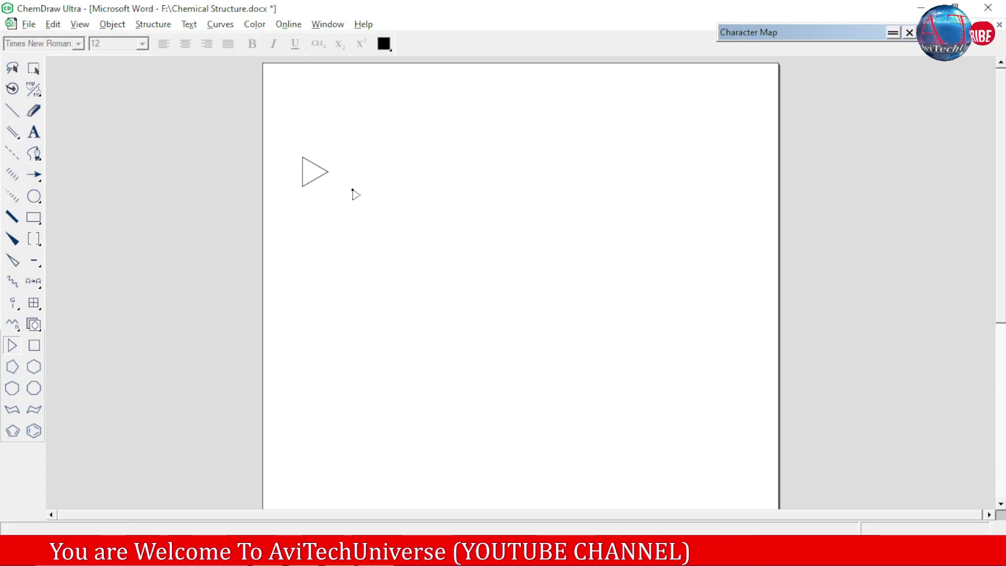
{"action": "left_click_drag", "start_coordinate": [329, 172], "coordinate": [354, 186]}
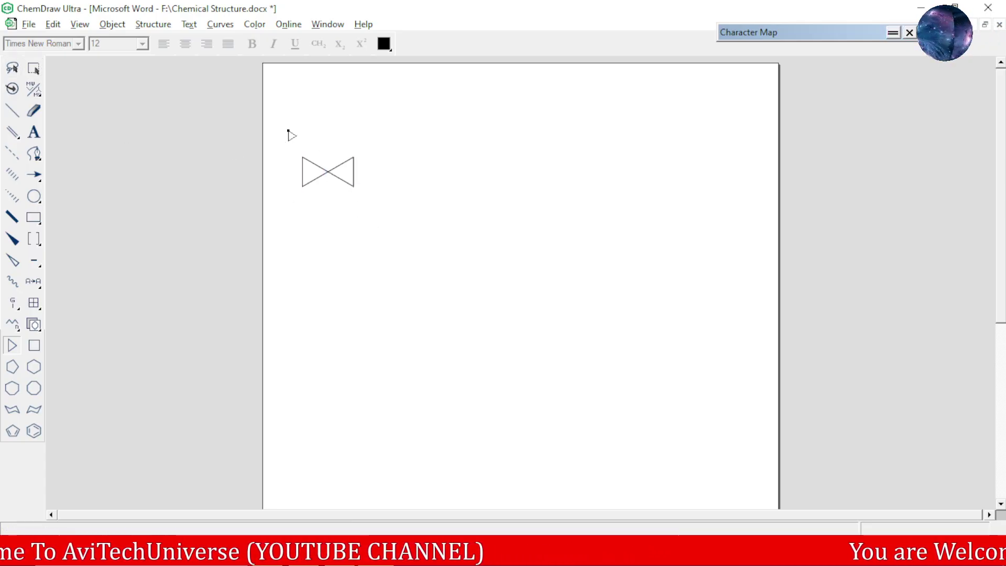
Select the joined pair of triangles and shrink its width slightly from the right side.
{"action": "left_click", "coordinate": [34, 68]}
{"action": "left_click_drag", "start_coordinate": [277, 126], "coordinate": [409, 269]}
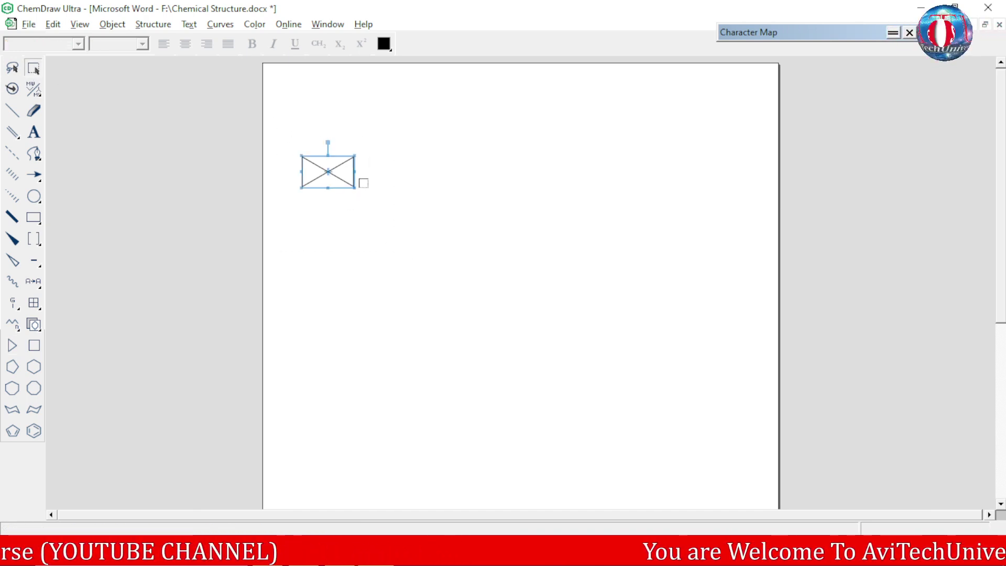
{"action": "left_click_drag", "start_coordinate": [355, 172], "coordinate": [344, 172]}
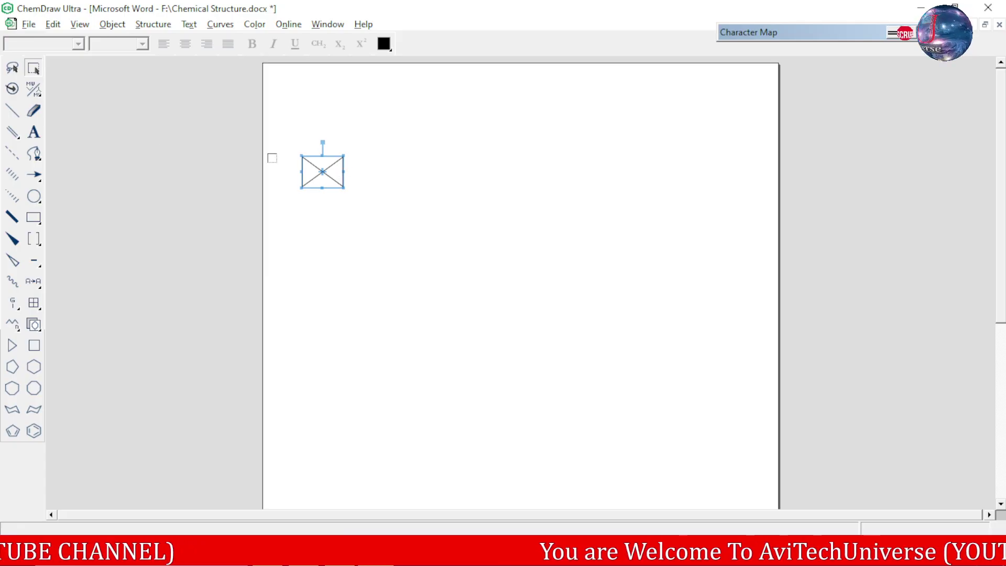
Erase both outer vertical bonds of the joined triangles, leaving a four-armed cross.
{"action": "left_click", "coordinate": [37, 110]}
{"action": "scroll", "coordinate": [478, 153], "scroll_direction": "up", "scroll_amount": 5}
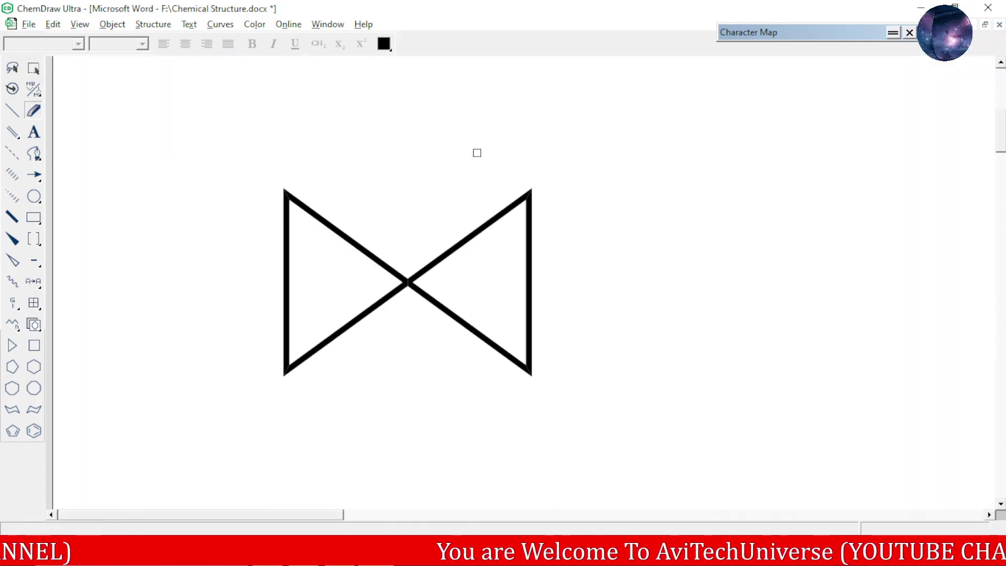
{"action": "left_click", "coordinate": [529, 286]}
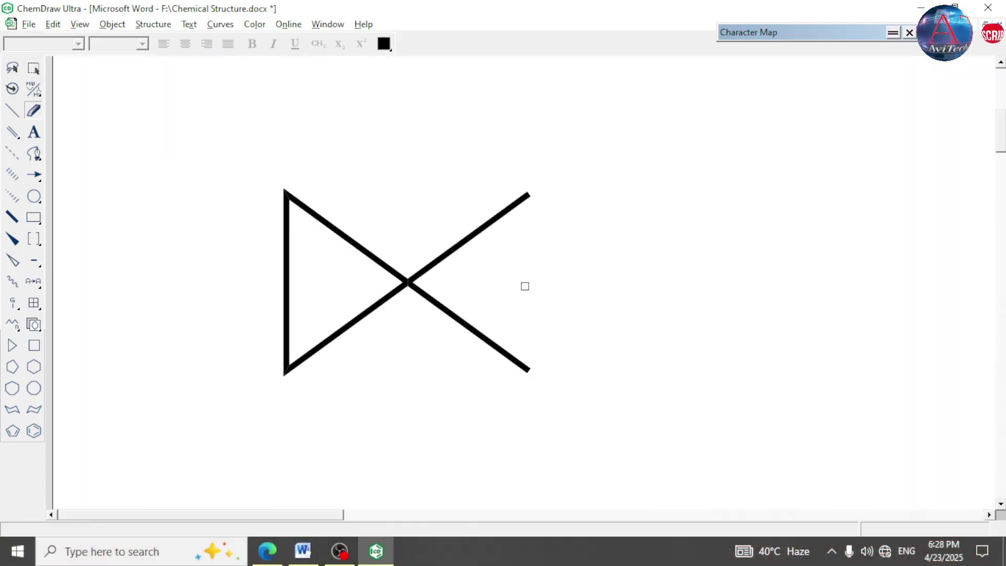
{"action": "left_click", "coordinate": [287, 268]}
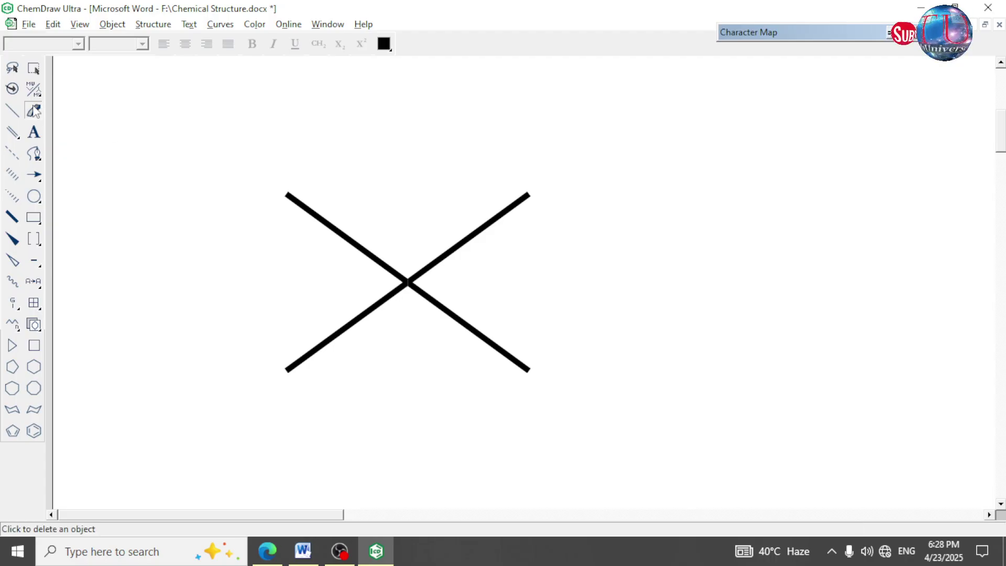
Label the cross's upper-left end H and its upper-right end Cl.
{"action": "left_click", "coordinate": [33, 134]}
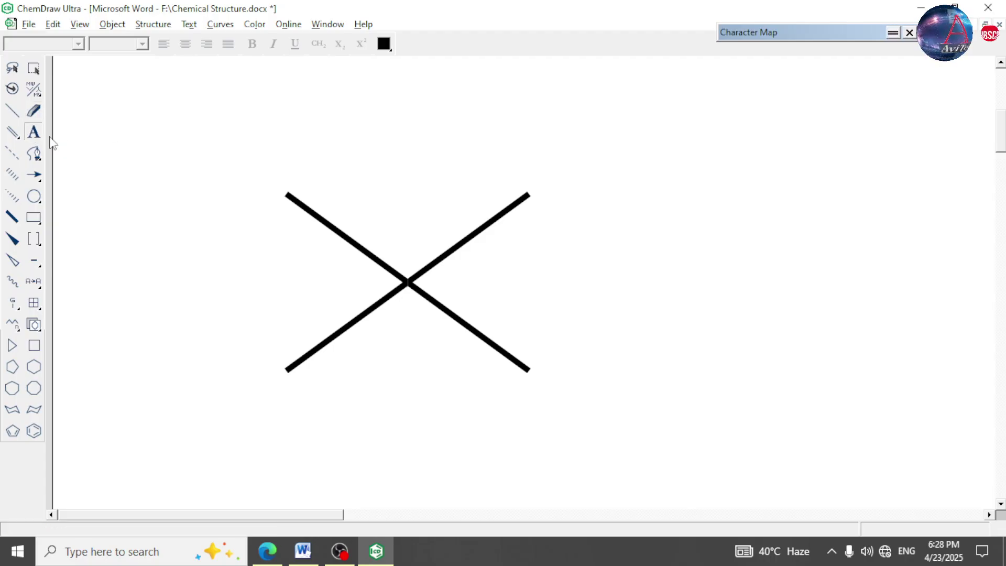
{"action": "left_click", "coordinate": [286, 195]}
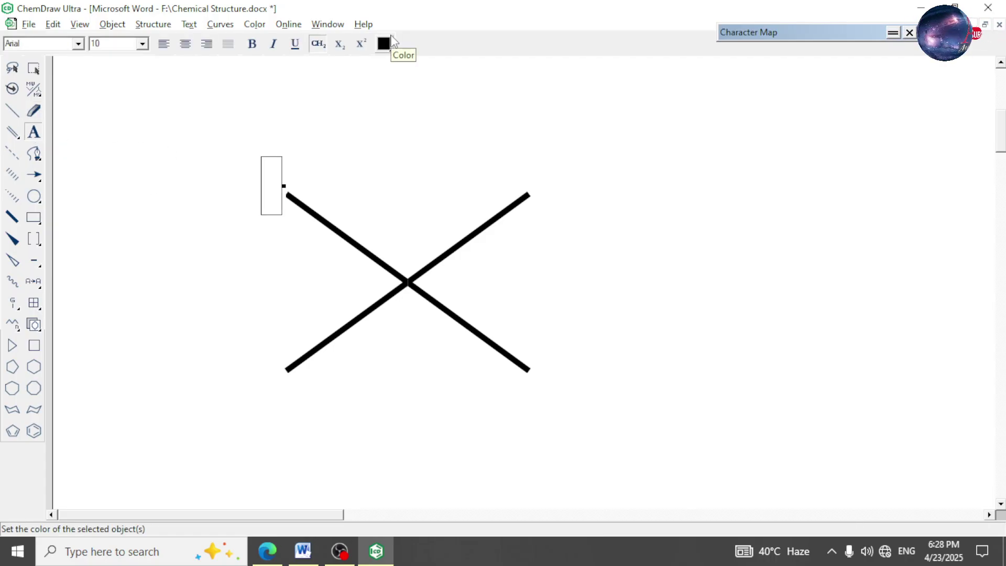
{"action": "key", "text": "Escape"}
{"action": "left_click", "coordinate": [287, 196]}
{"action": "type", "text": "H"}
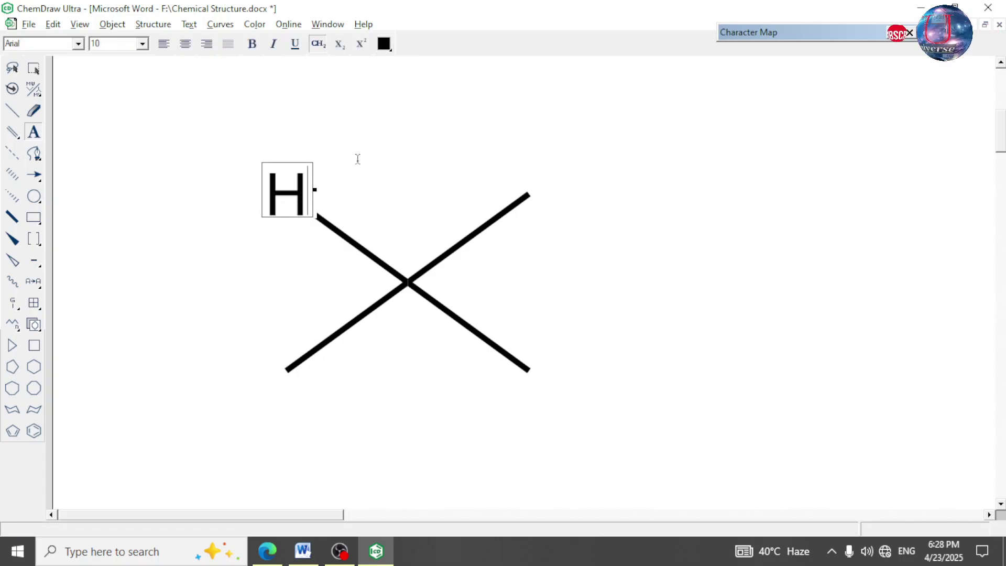
{"action": "left_click", "coordinate": [527, 194]}
{"action": "type", "text": "CL"}
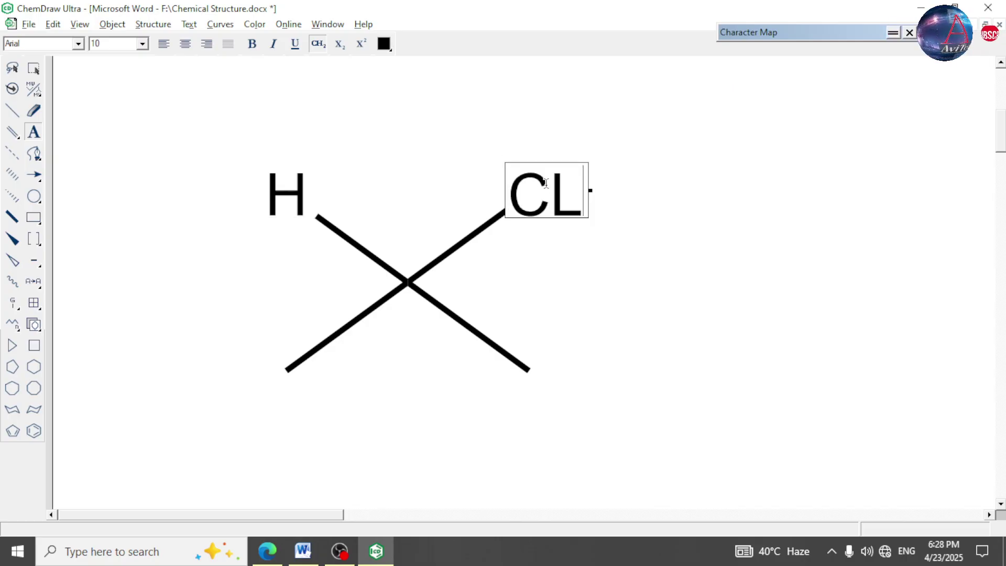
{"action": "key", "text": "BackSpace"}
{"action": "type", "text": "l"}
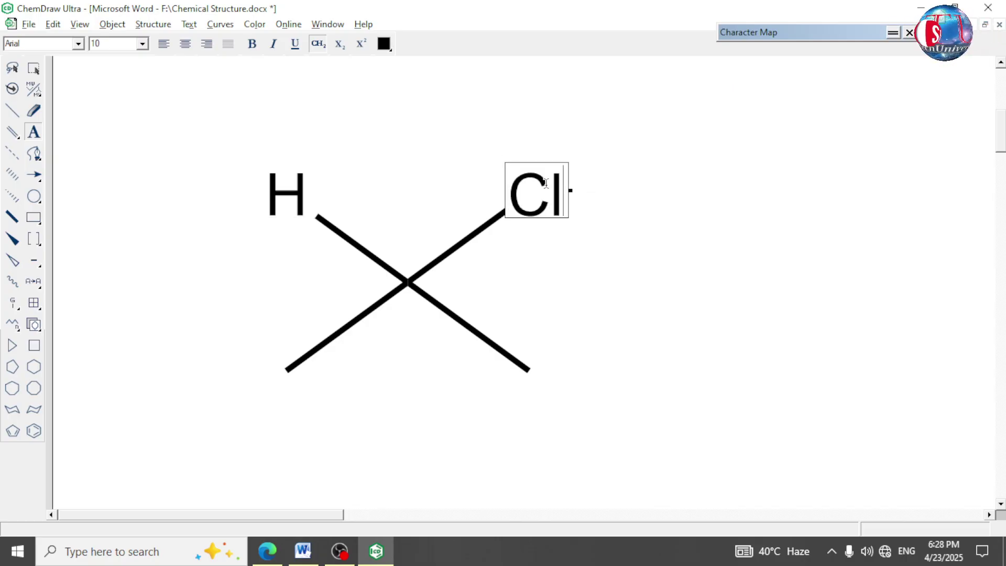
Label the cross's lower-left end H and its lower-right end Cl.
{"action": "left_click", "coordinate": [287, 370]}
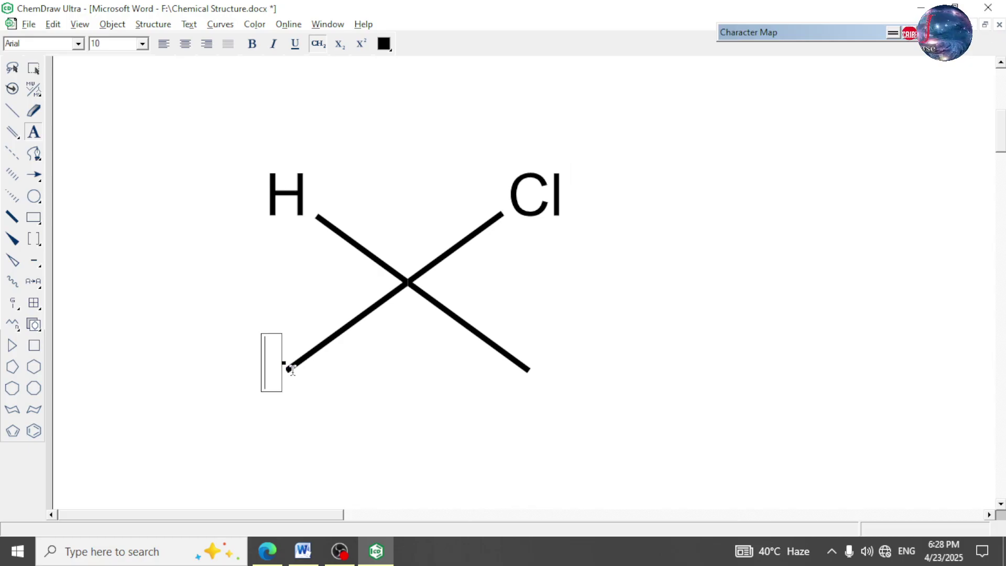
{"action": "type", "text": "H"}
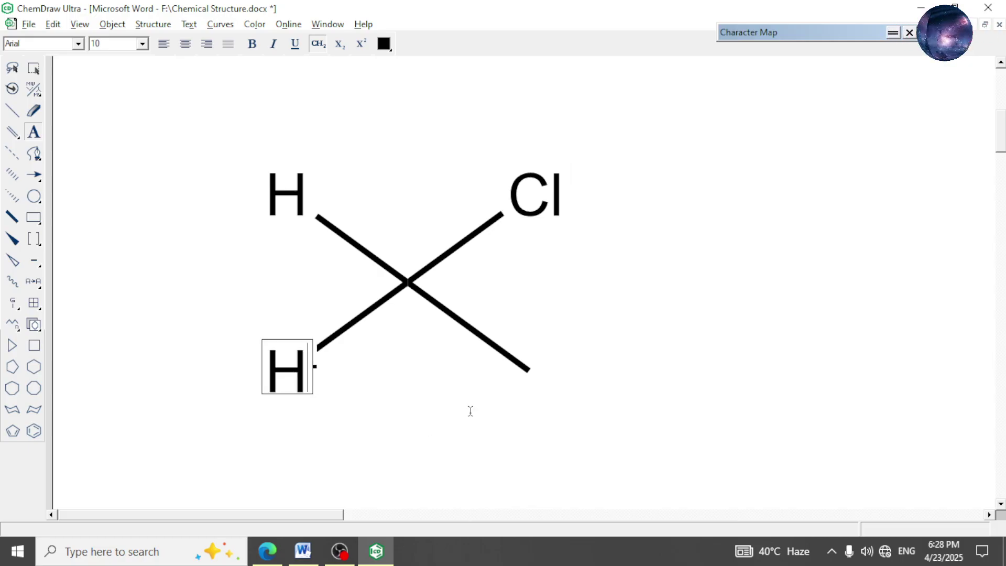
{"action": "left_click", "coordinate": [526, 368]}
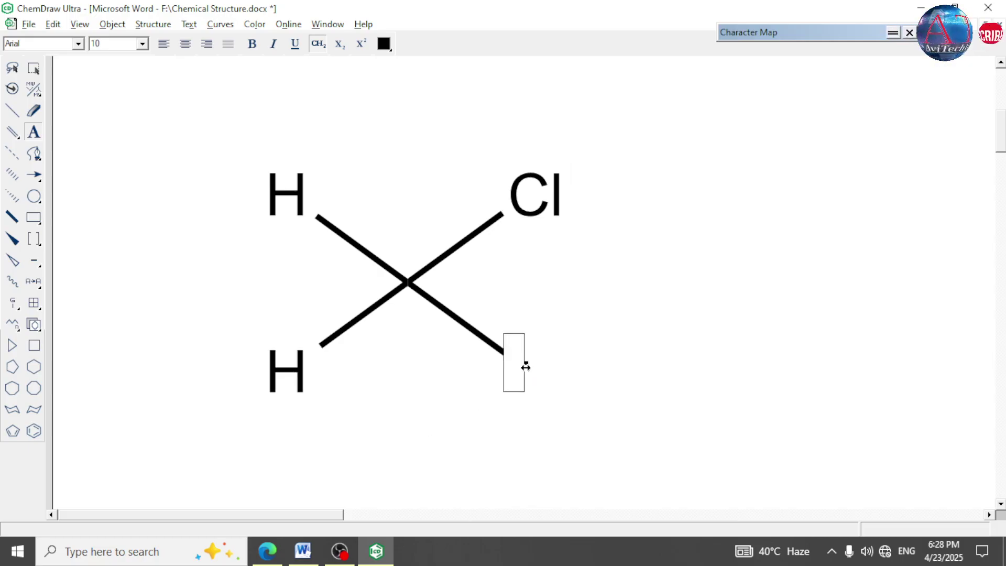
{"action": "type", "text": "Cl"}
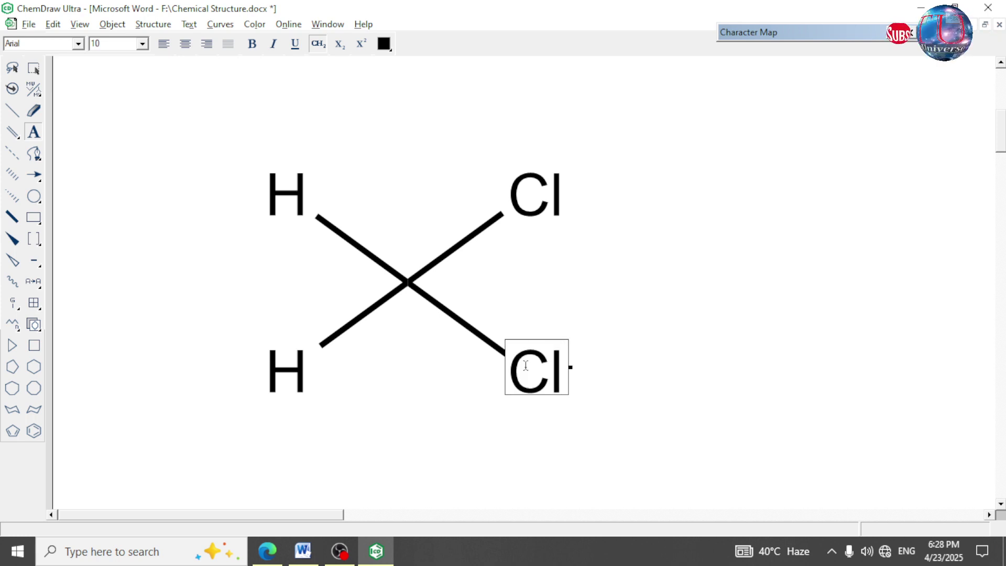
Draw a horizontal single bond to the right of the labelled cross and attach a cyclopropane ring to each end.
{"action": "scroll", "coordinate": [569, 214], "scroll_direction": "down", "scroll_amount": 2}
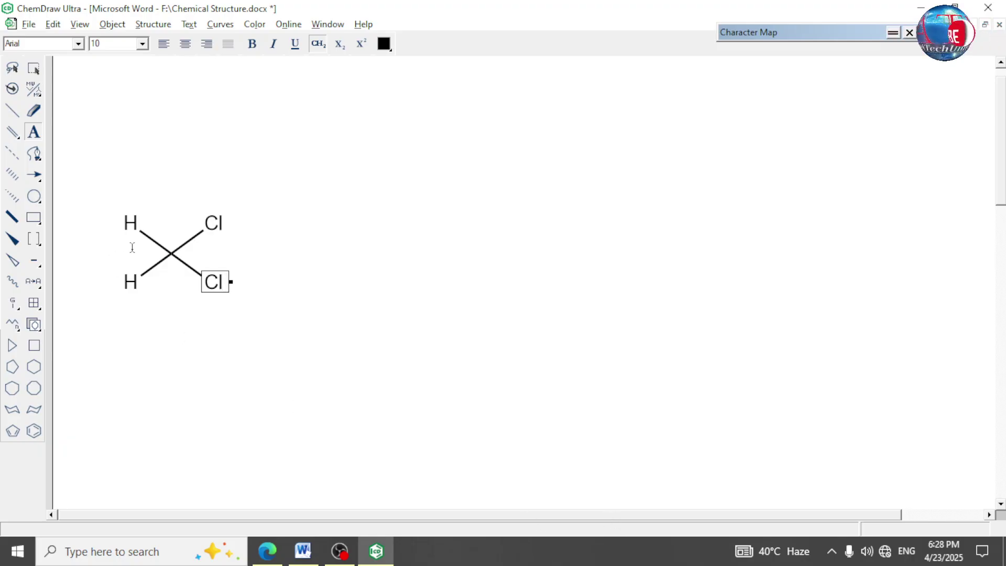
{"action": "left_click", "coordinate": [12, 110]}
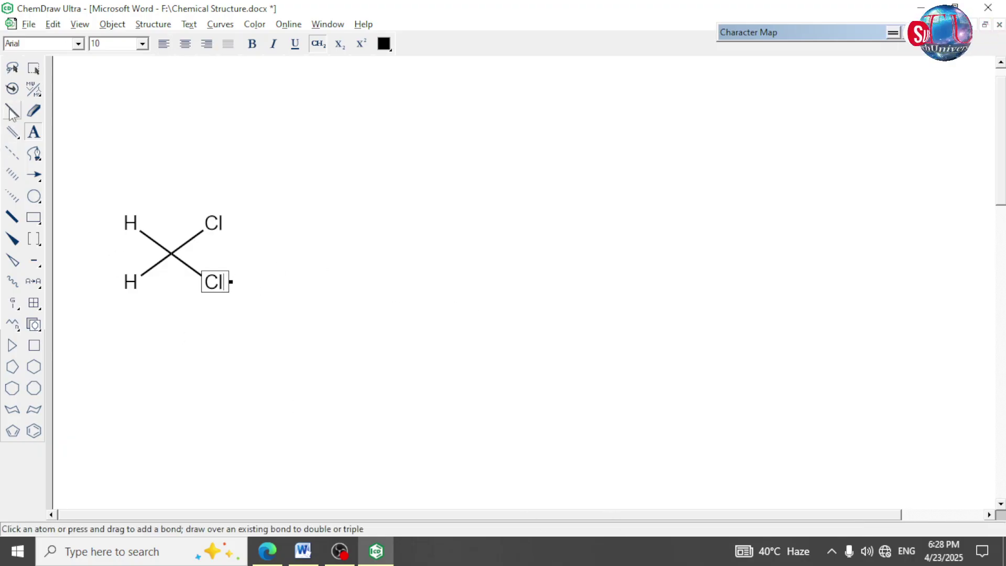
{"action": "left_click", "coordinate": [297, 250]}
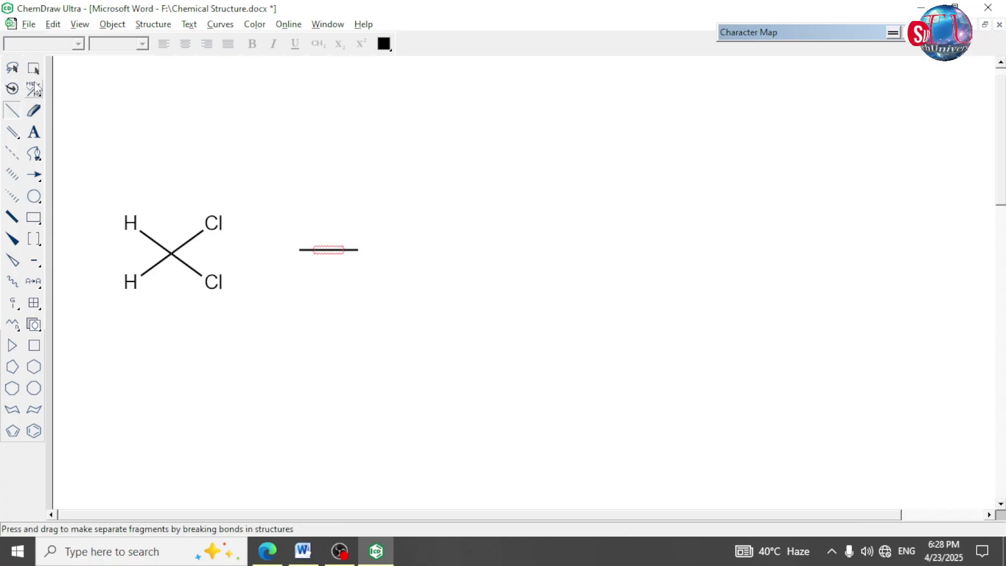
{"action": "left_click", "coordinate": [11, 347]}
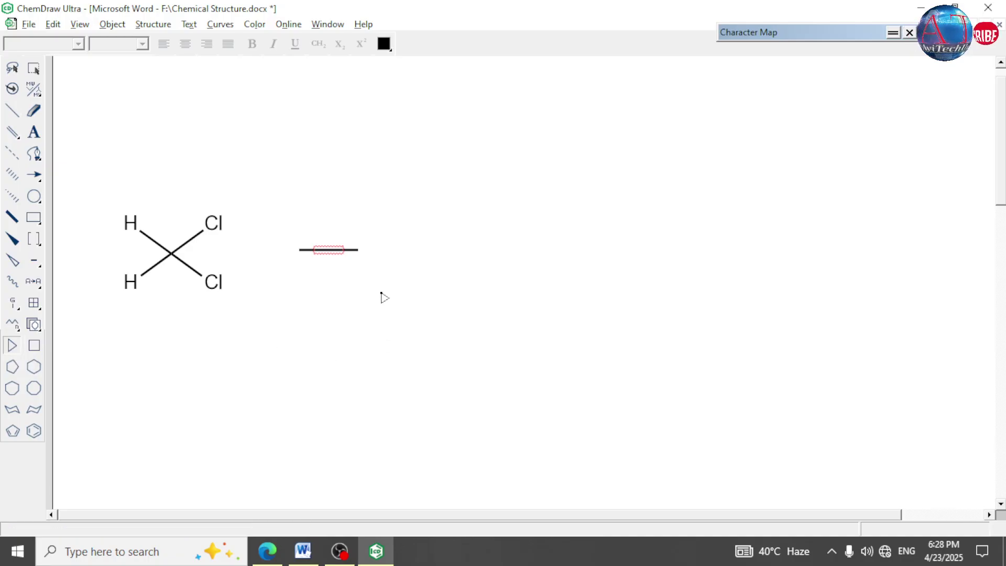
{"action": "left_click", "coordinate": [359, 251]}
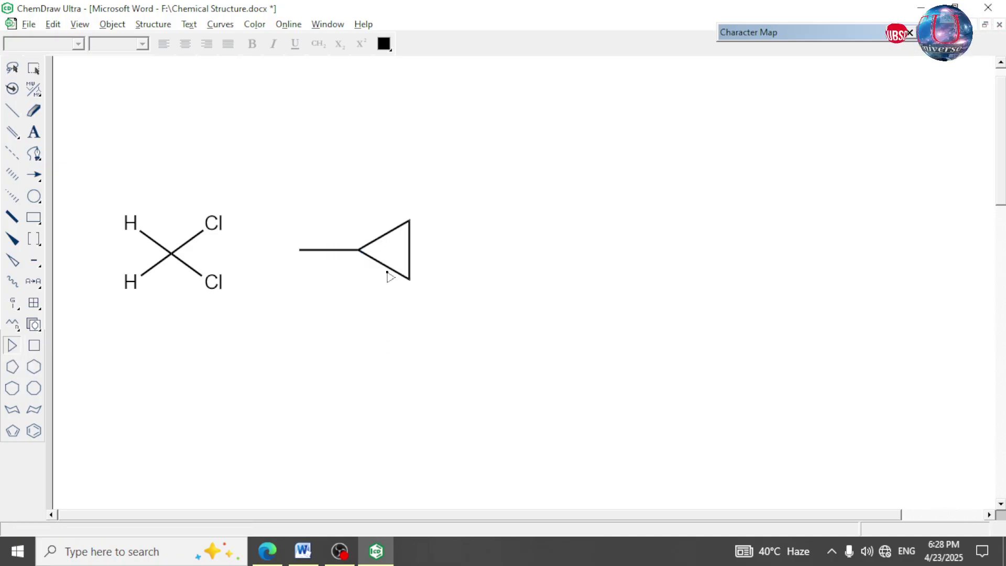
{"action": "left_click_drag", "start_coordinate": [299, 251], "coordinate": [265, 231]}
Select the whole two-ring structure and move it farther right, away from the labelled cross.
{"action": "left_click", "coordinate": [34, 69]}
{"action": "double_click", "coordinate": [333, 251]}
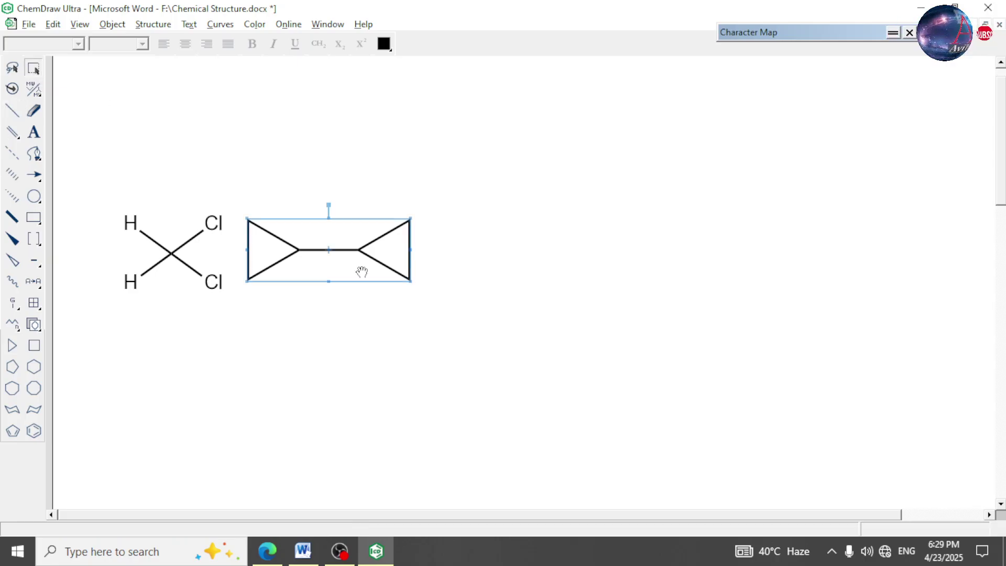
{"action": "left_click_drag", "start_coordinate": [341, 255], "coordinate": [439, 278]}
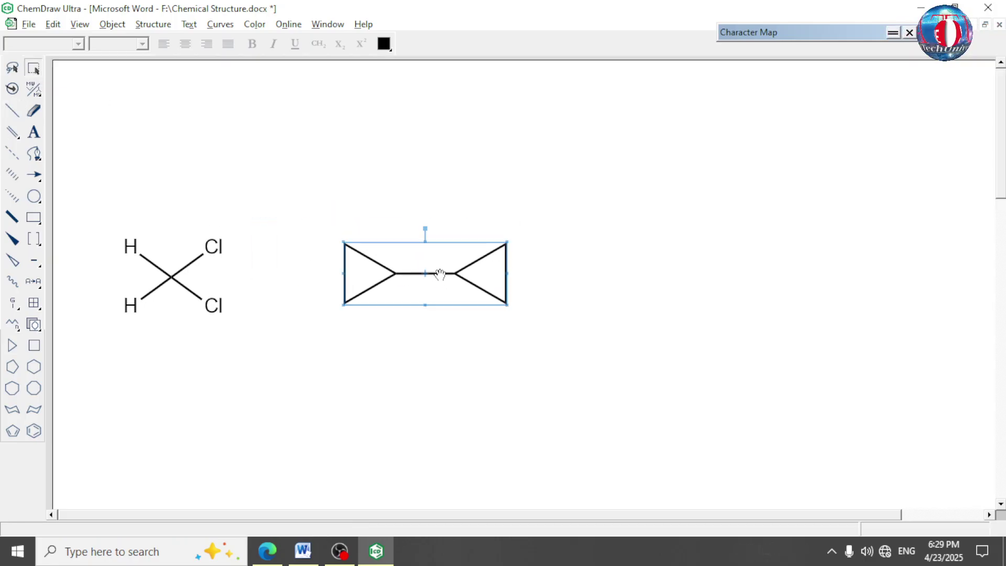
Convert the bond between the two rings to a double bond and erase the outer vertical bond of each ring.
{"action": "left_click", "coordinate": [12, 110]}
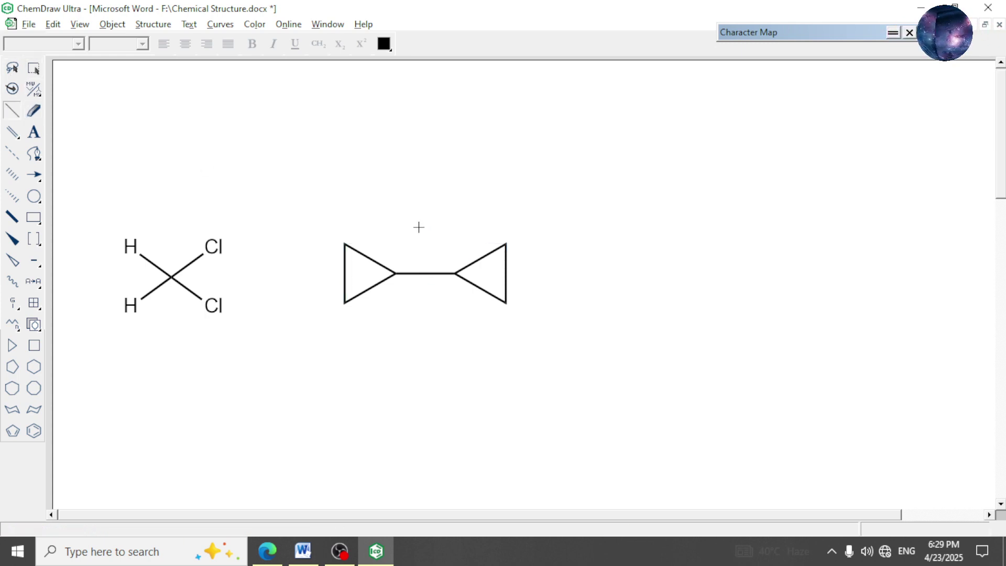
{"action": "left_click", "coordinate": [415, 269]}
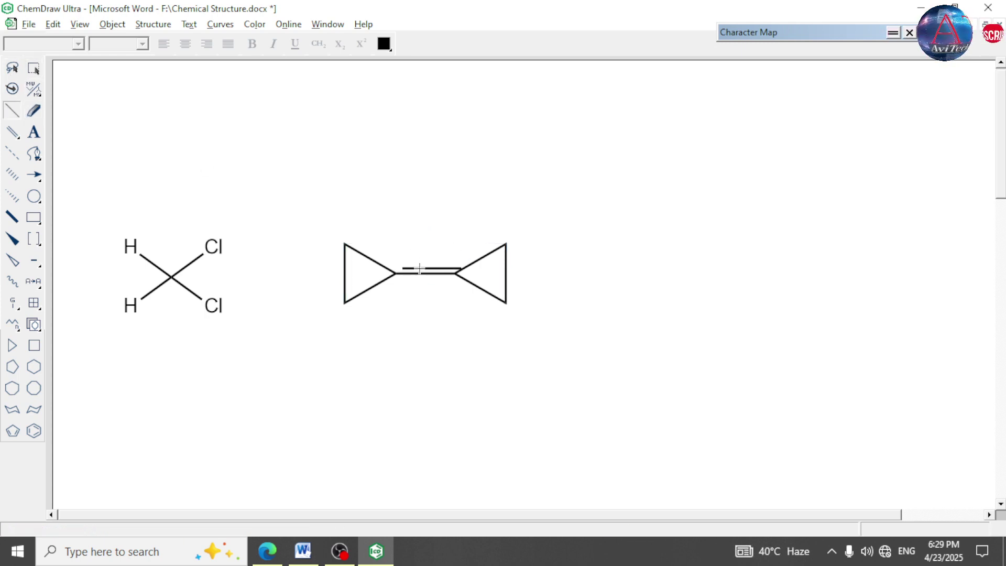
{"action": "key", "text": "ctrl+z"}
{"action": "left_click", "coordinate": [426, 274]}
{"action": "left_click", "coordinate": [34, 110]}
{"action": "left_click", "coordinate": [348, 270]}
{"action": "left_click", "coordinate": [509, 272]}
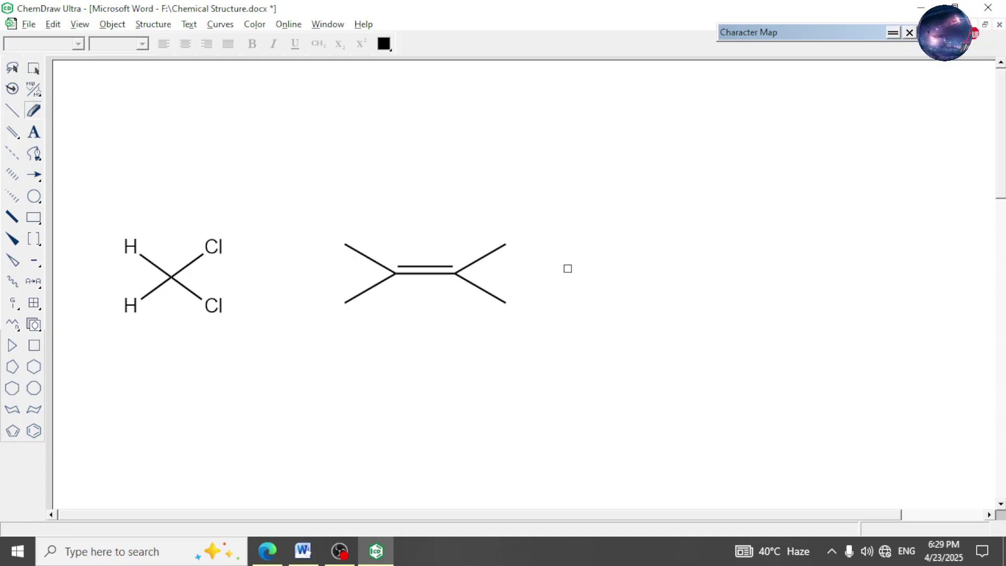
Label the alkene's upper-left end Cl and its lower-left end H.
{"action": "left_click", "coordinate": [34, 132]}
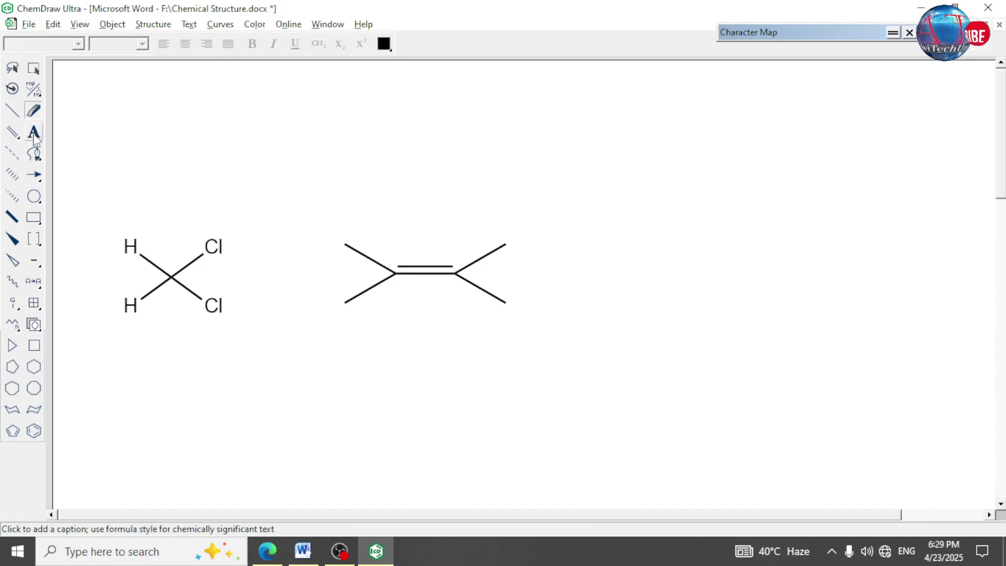
{"action": "left_click", "coordinate": [343, 244]}
{"action": "type", "text": "Cl"}
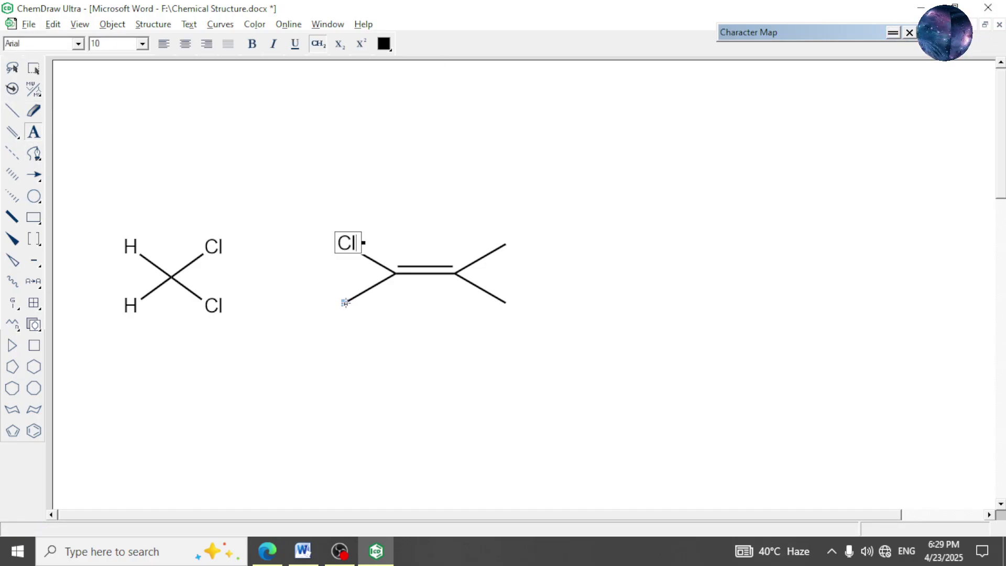
{"action": "left_click", "coordinate": [346, 303]}
{"action": "type", "text": "H"}
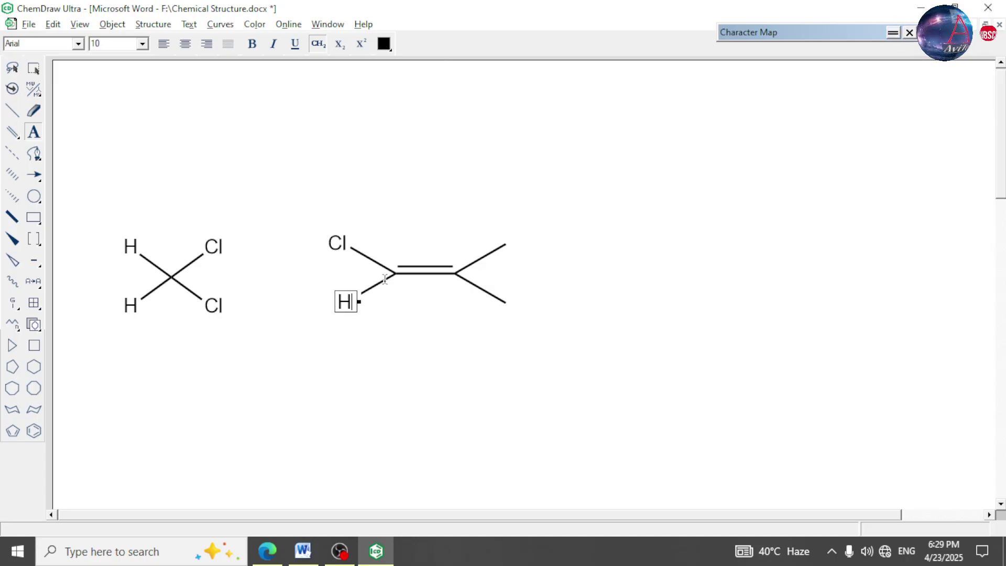
Label the alkene's upper-right end H and its lower-right end Cl.
{"action": "left_click", "coordinate": [506, 243]}
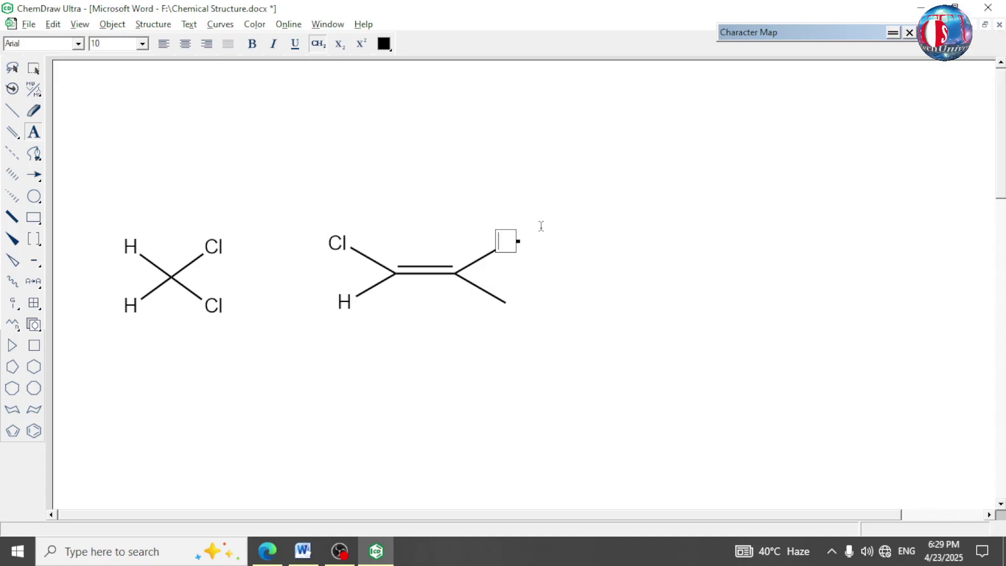
{"action": "type", "text": "H"}
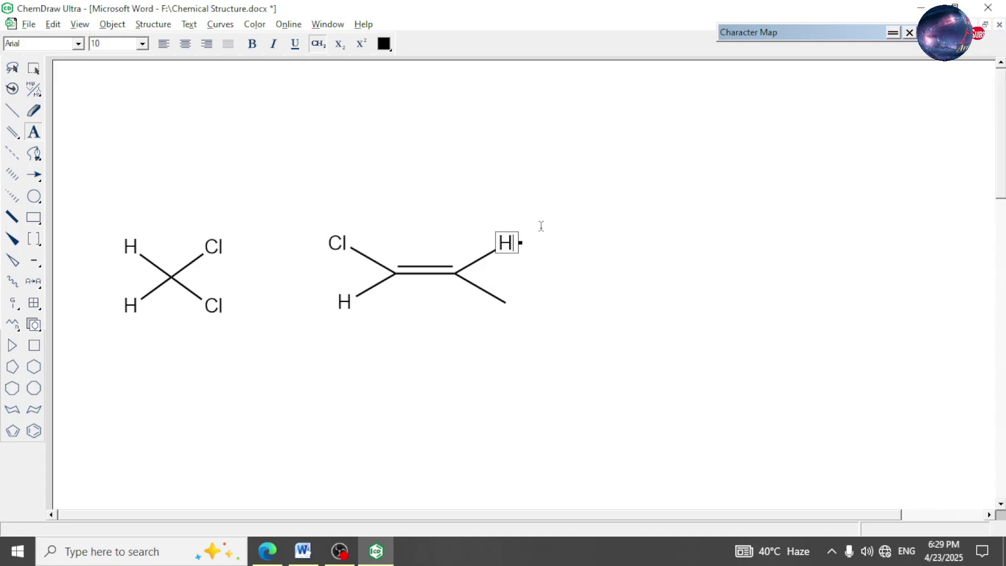
{"action": "left_click", "coordinate": [505, 303]}
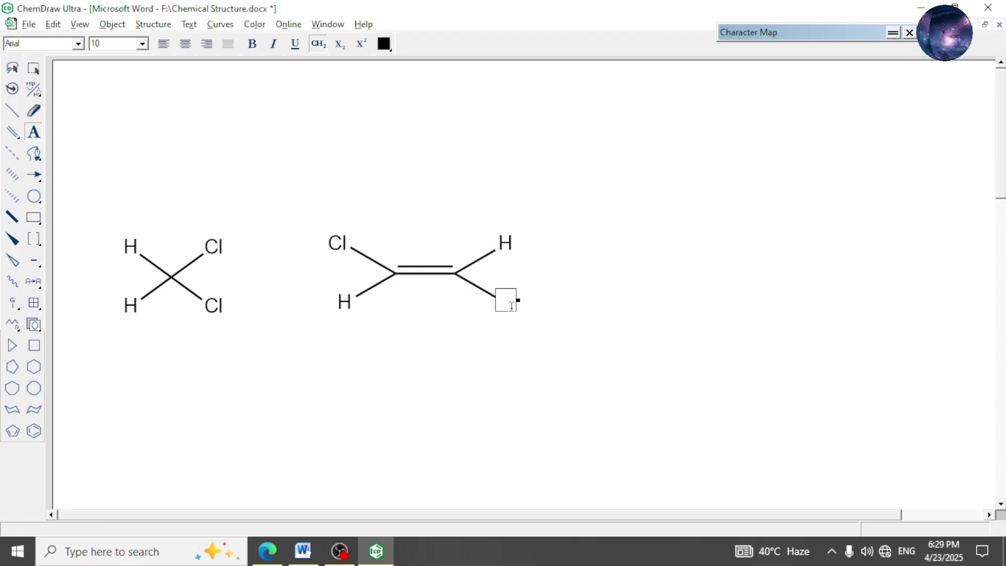
{"action": "type", "text": "Cl"}
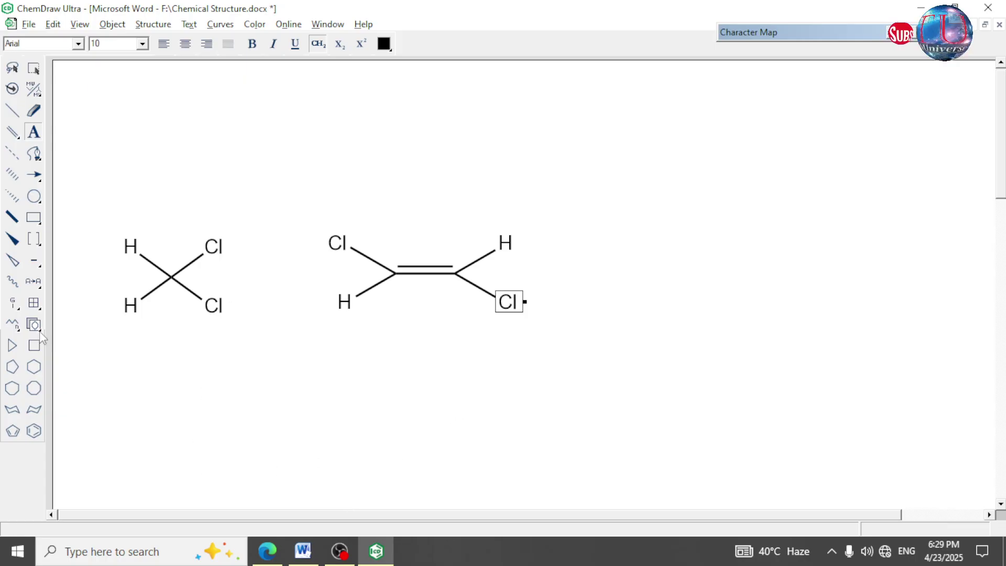
Select both structures and place a copy of them directly below the originals.
{"action": "left_click", "coordinate": [33, 68]}
{"action": "key", "text": "ctrl+a"}
{"action": "left_click_drag", "start_coordinate": [456, 292], "coordinate": [456, 401]}
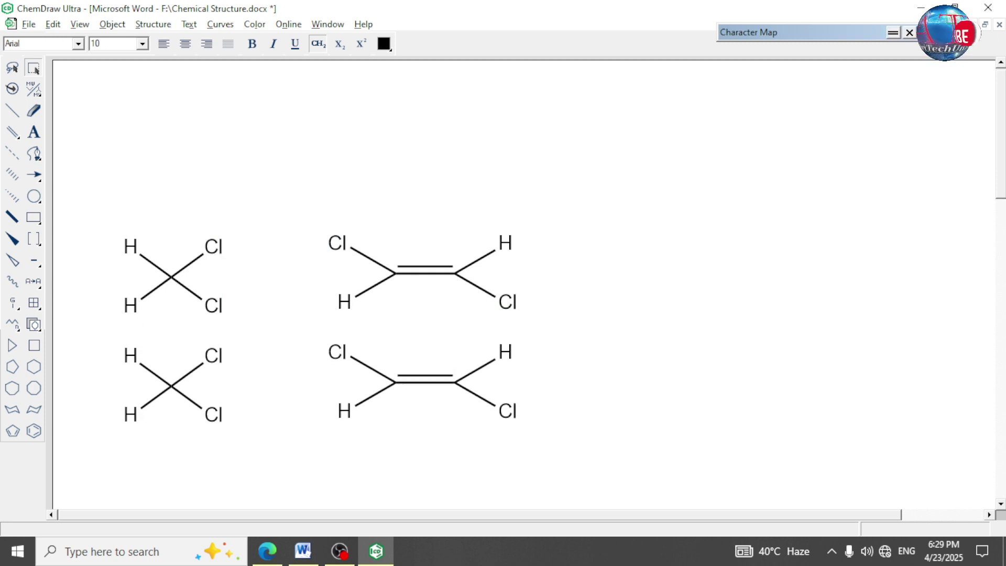
{"action": "scroll", "coordinate": [734, 330], "scroll_direction": "down", "scroll_amount": 3}
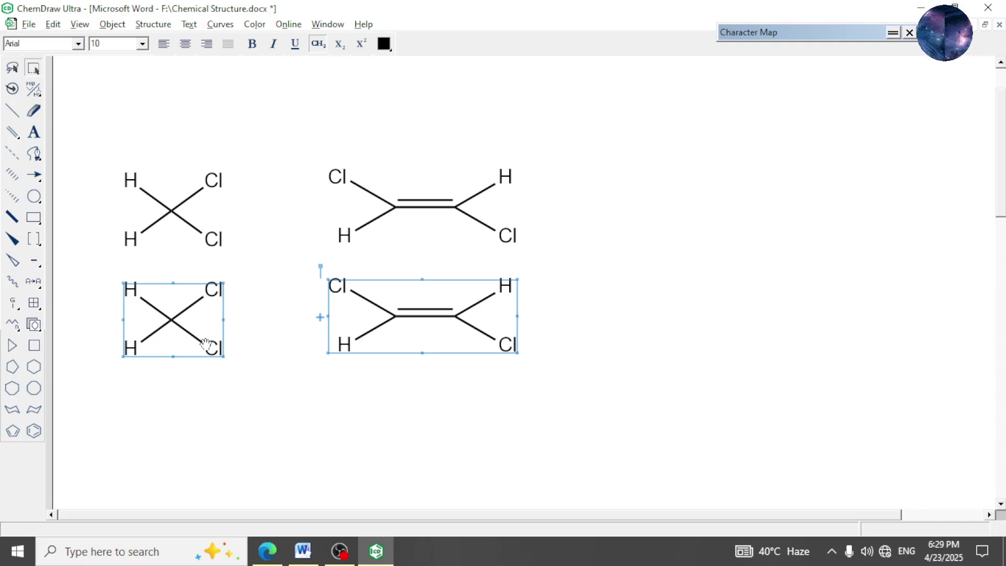
Relabel both H atoms of the copied cross as Cl.
{"action": "left_click", "coordinate": [33, 132]}
{"action": "left_click", "coordinate": [129, 295]}
{"action": "type", "text": "Cl"}
{"action": "key", "text": "Escape"}
{"action": "left_click", "coordinate": [135, 347]}
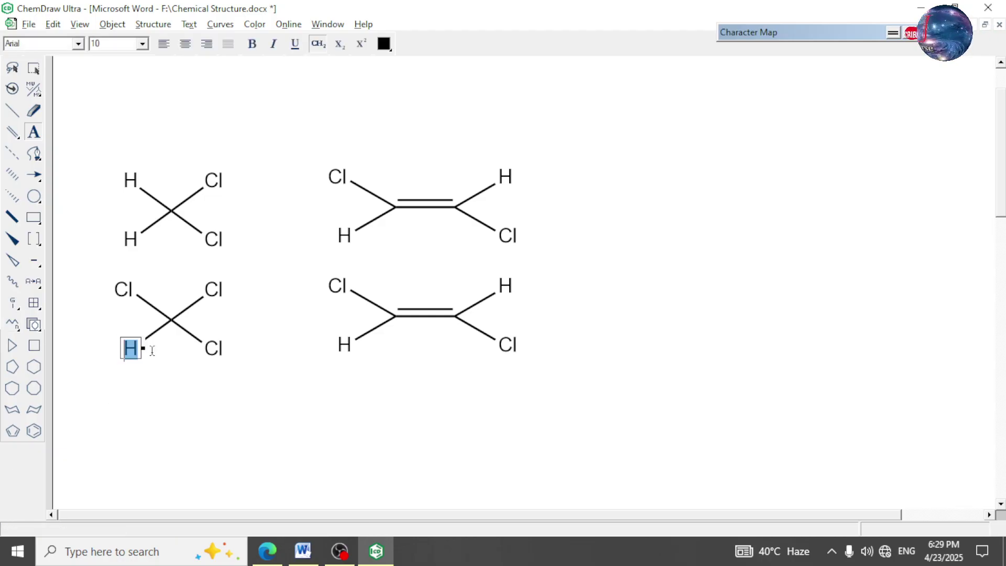
{"action": "type", "text": "Cll"}
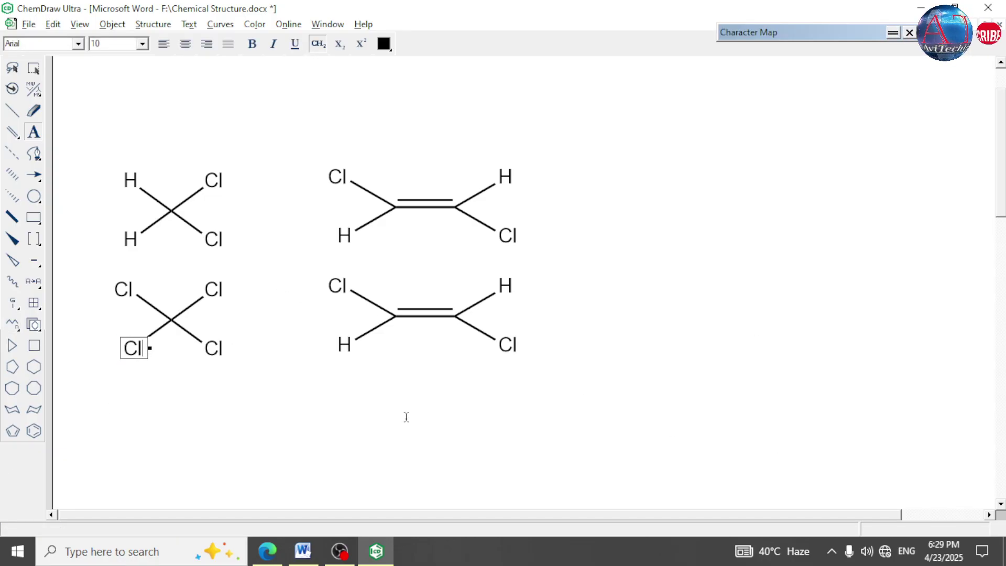
Erase the Cl and H substituents with their bonds from both ends of the copied alkene, leaving only the double bond.
{"action": "left_click", "coordinate": [33, 68]}
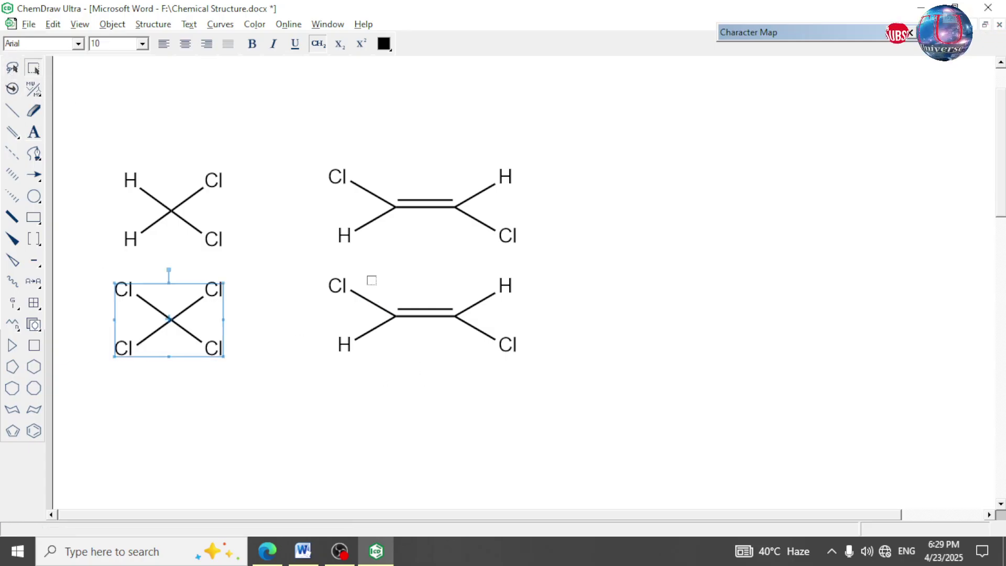
{"action": "left_click", "coordinate": [373, 278]}
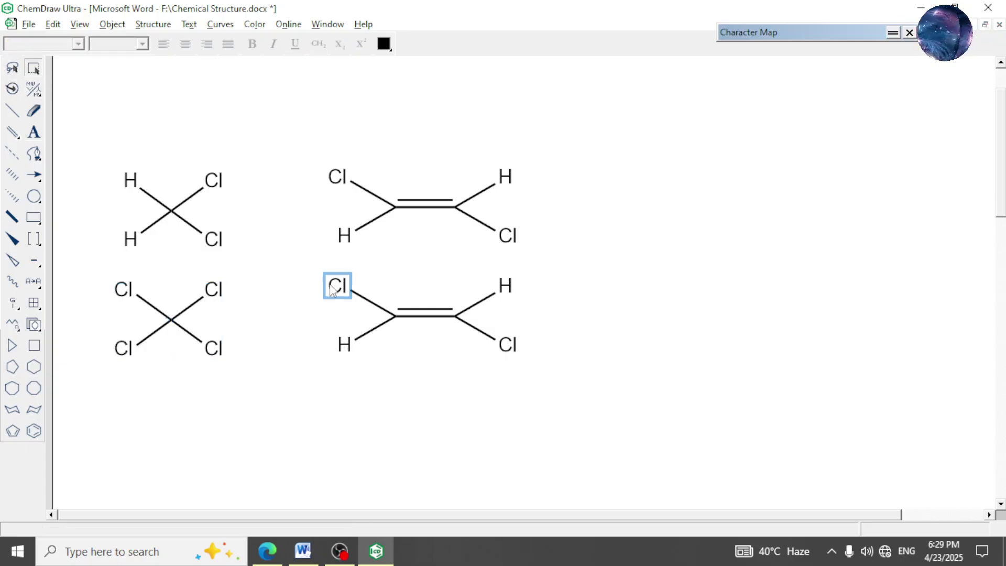
{"action": "left_click", "coordinate": [33, 110]}
{"action": "left_click", "coordinate": [336, 287]}
{"action": "left_click", "coordinate": [350, 343]}
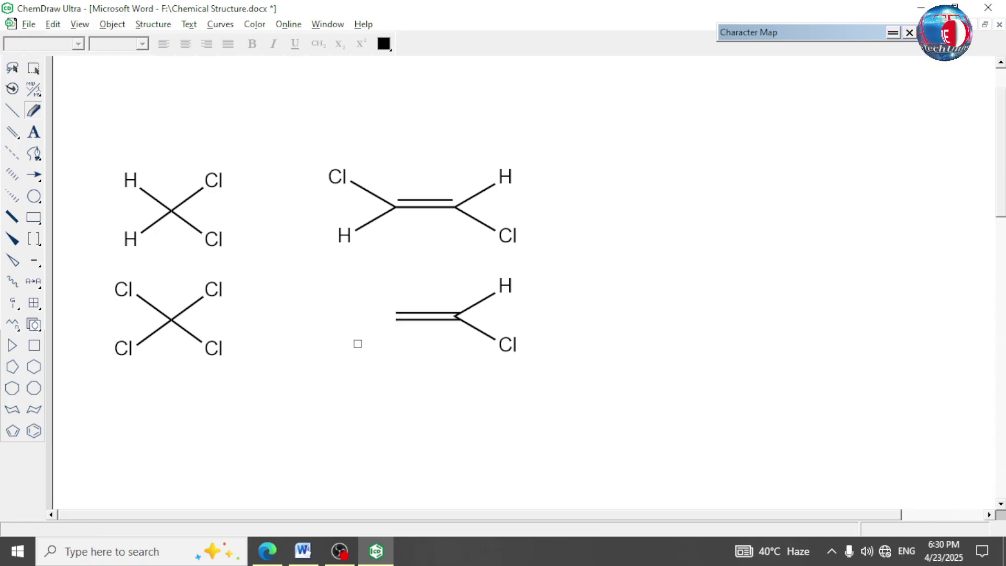
{"action": "left_click", "coordinate": [489, 272]}
{"action": "left_click", "coordinate": [499, 336]}
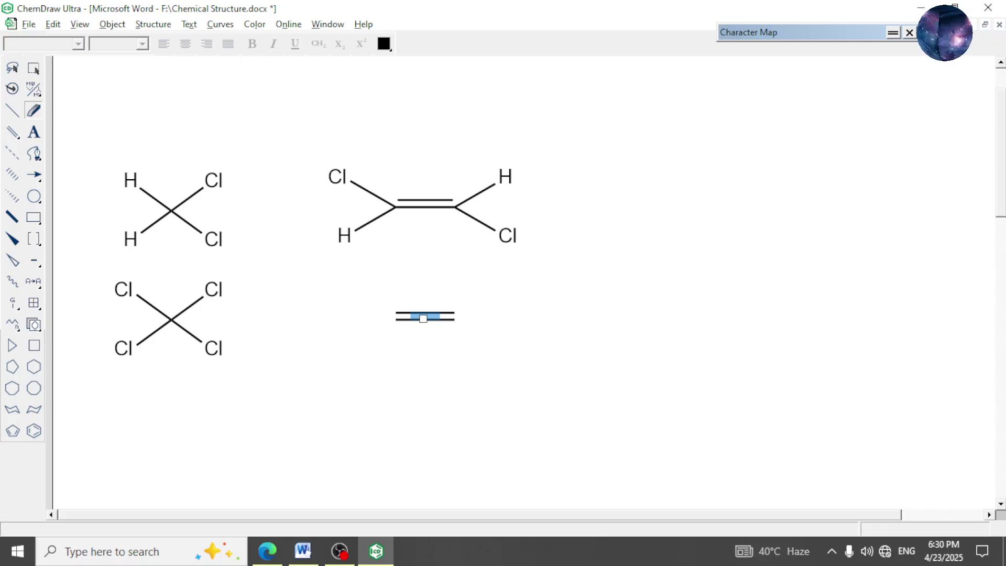
Try to turn the remaining double bond into a triple bond and lengthen it.
{"action": "left_click", "coordinate": [424, 317]}
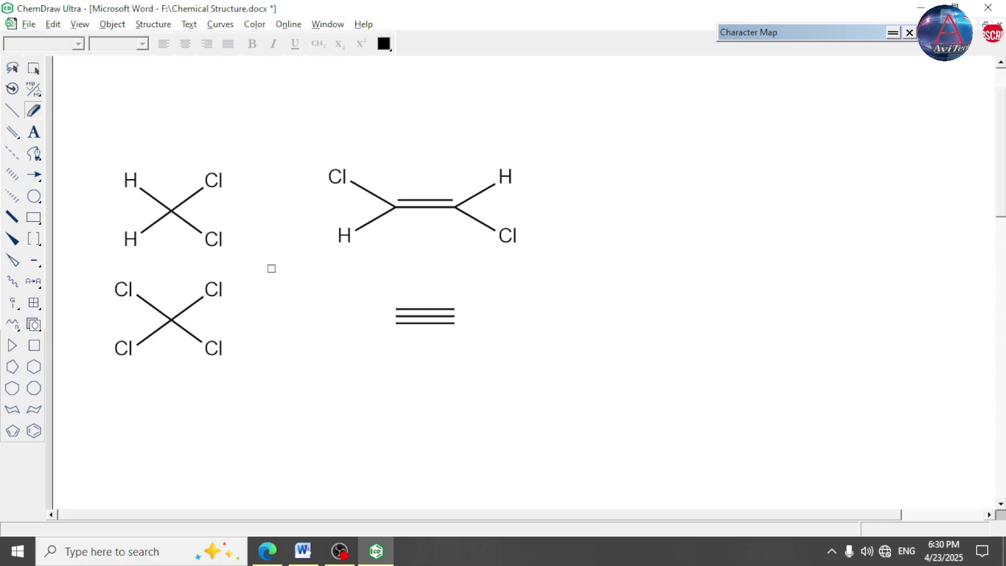
{"action": "left_click", "coordinate": [33, 68]}
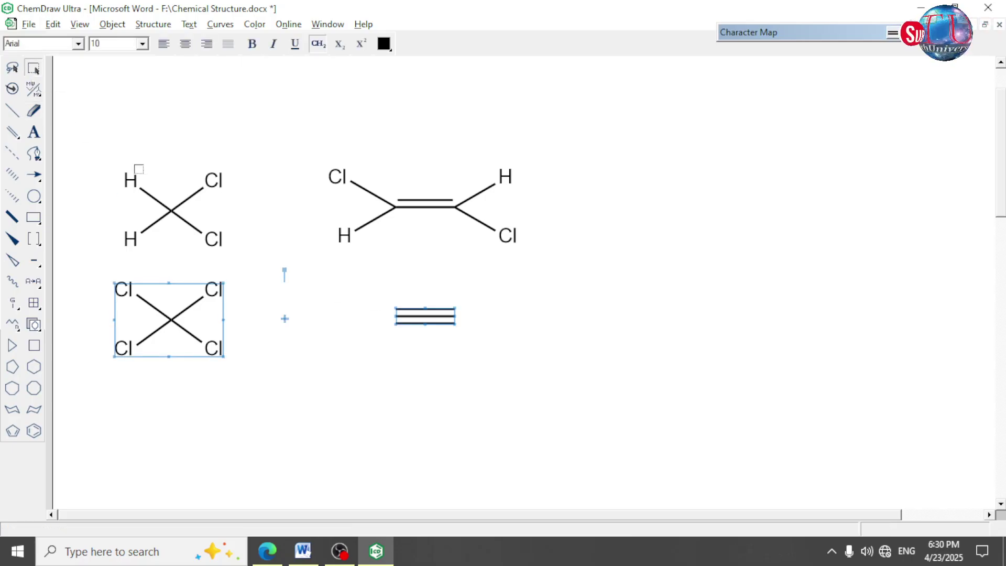
{"action": "left_click", "coordinate": [544, 340]}
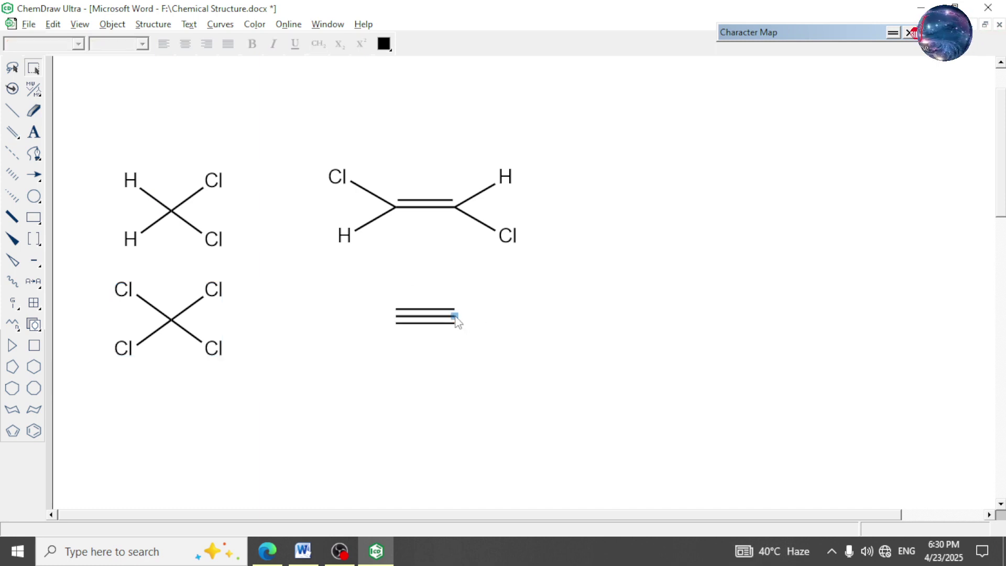
{"action": "left_click_drag", "start_coordinate": [472, 319], "coordinate": [478, 324]}
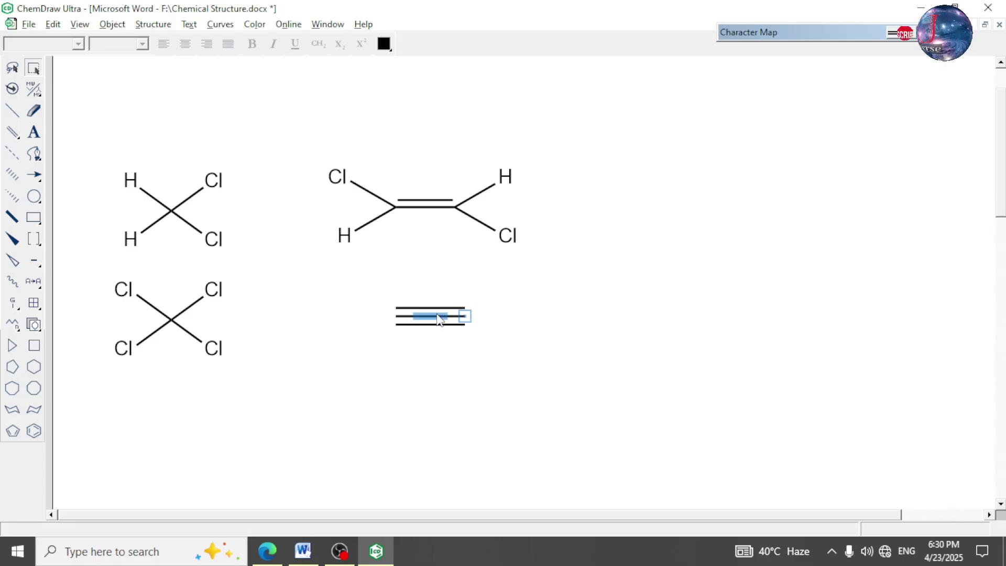
{"action": "key", "text": "Return"}
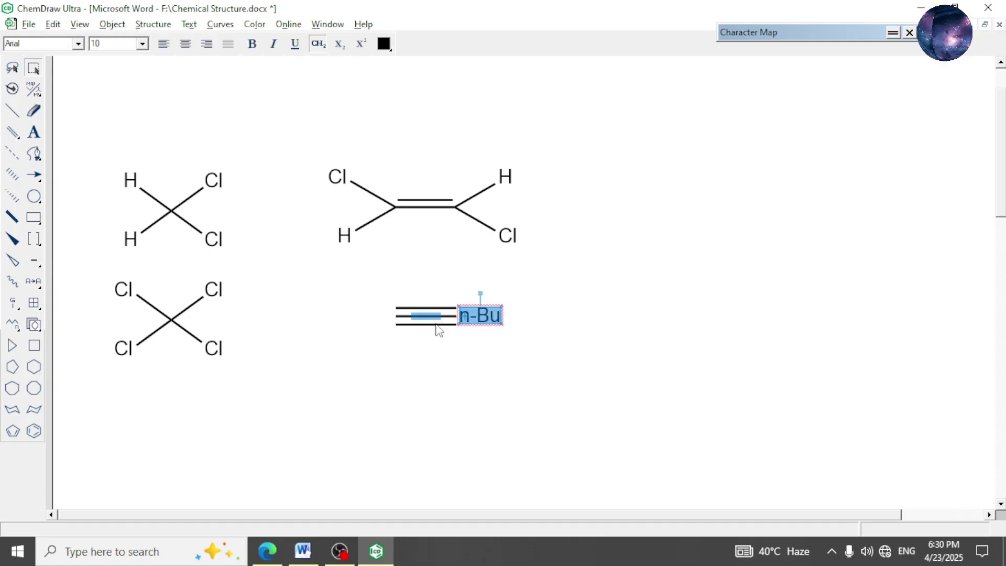
{"action": "key", "text": "Delete"}
Reduce the remaining bond to a single bond and label both of its ends Br.
{"action": "left_click", "coordinate": [12, 110]}
{"action": "left_click", "coordinate": [408, 317]}
{"action": "left_click", "coordinate": [35, 134]}
{"action": "left_click", "coordinate": [465, 316]}
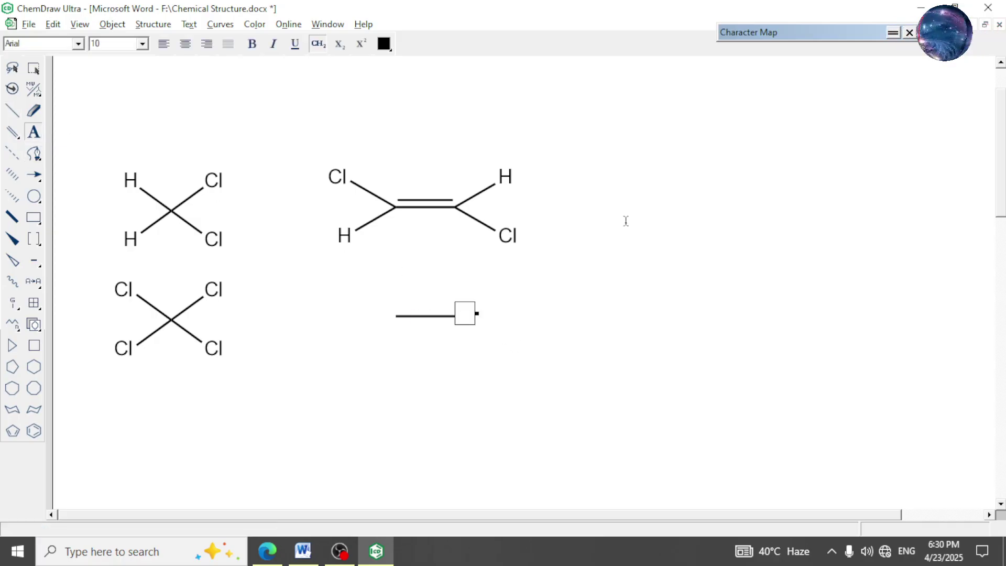
{"action": "type", "text": "Br"}
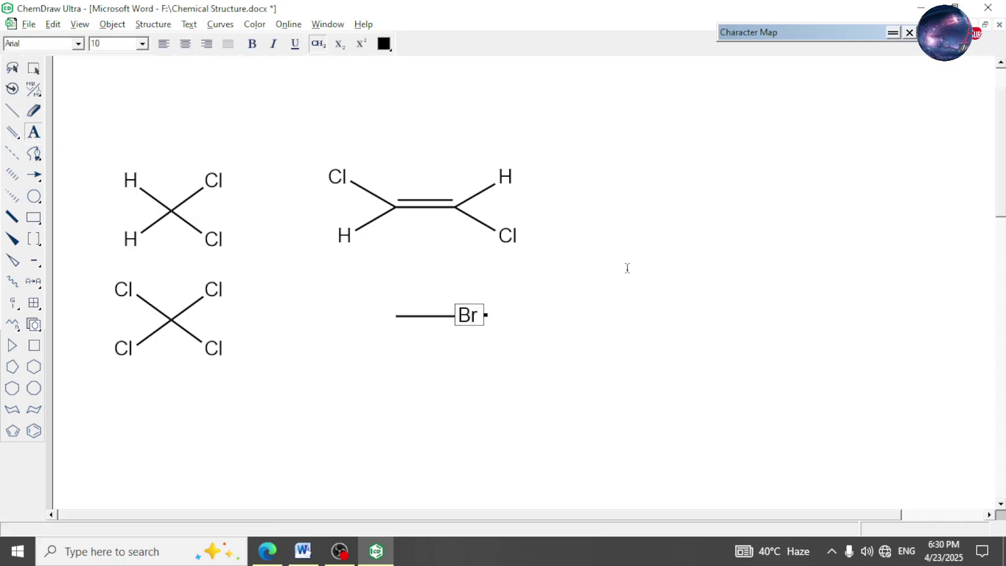
{"action": "left_click", "coordinate": [396, 314]}
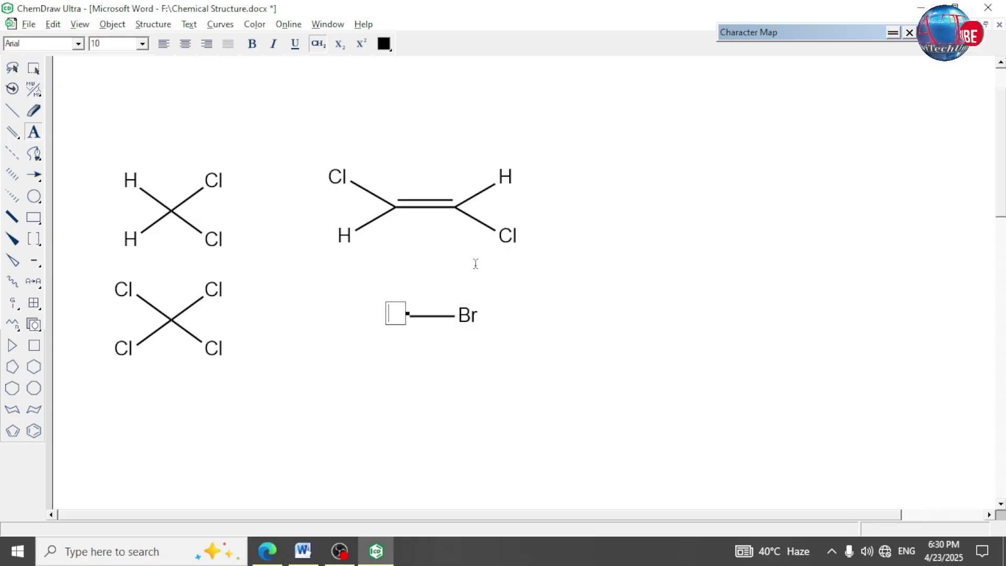
{"action": "type", "text": "Br"}
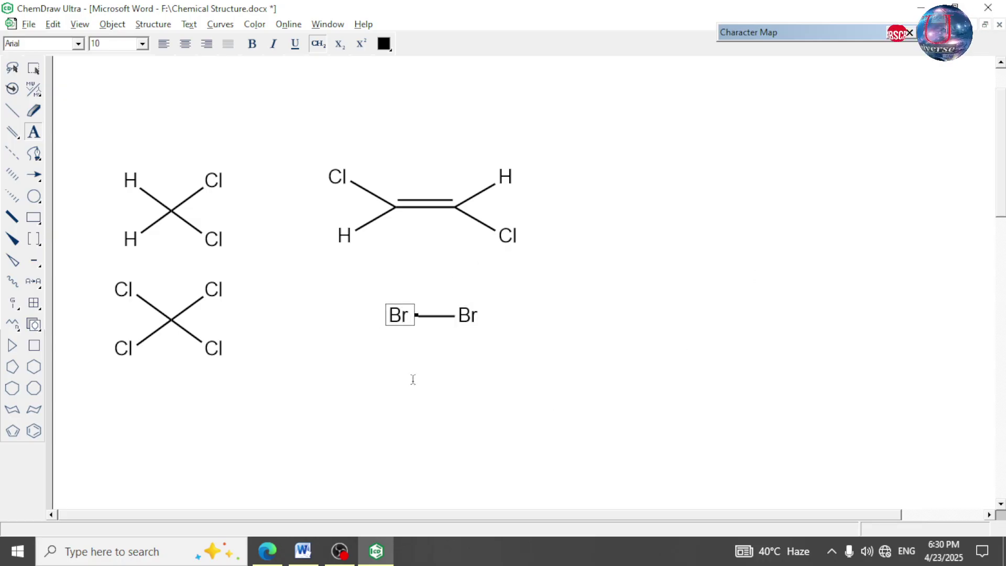
Lengthen the Br–Br bond and centre the structure under the alkene.
{"action": "left_click", "coordinate": [34, 68]}
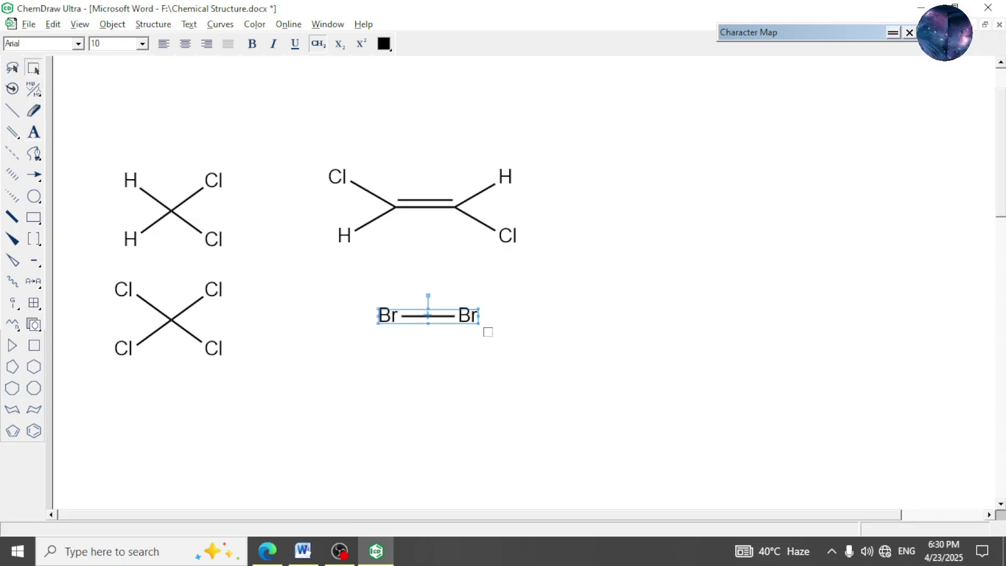
{"action": "left_click_drag", "start_coordinate": [478, 316], "coordinate": [525, 315]}
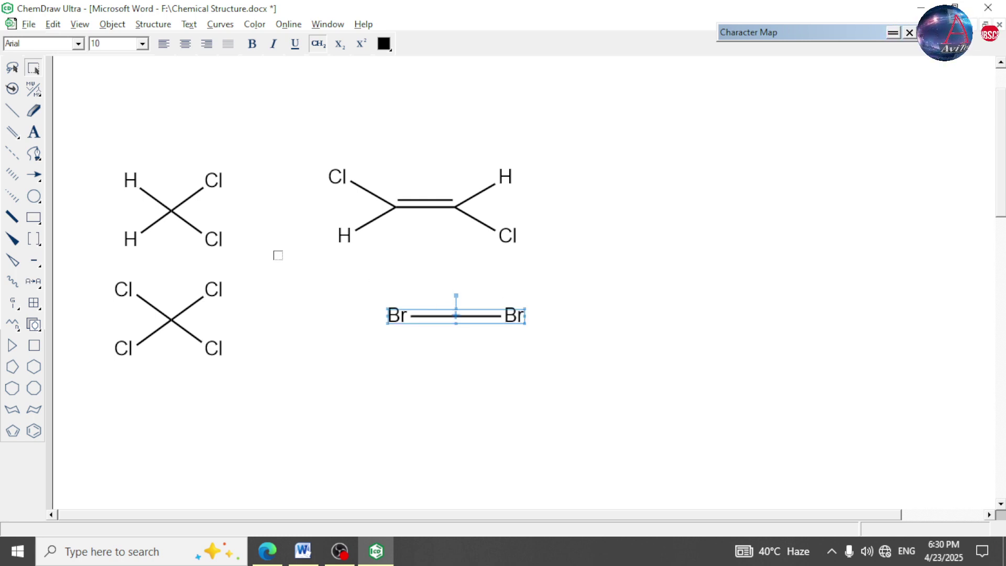
{"action": "left_click_drag", "start_coordinate": [454, 316], "coordinate": [425, 317]}
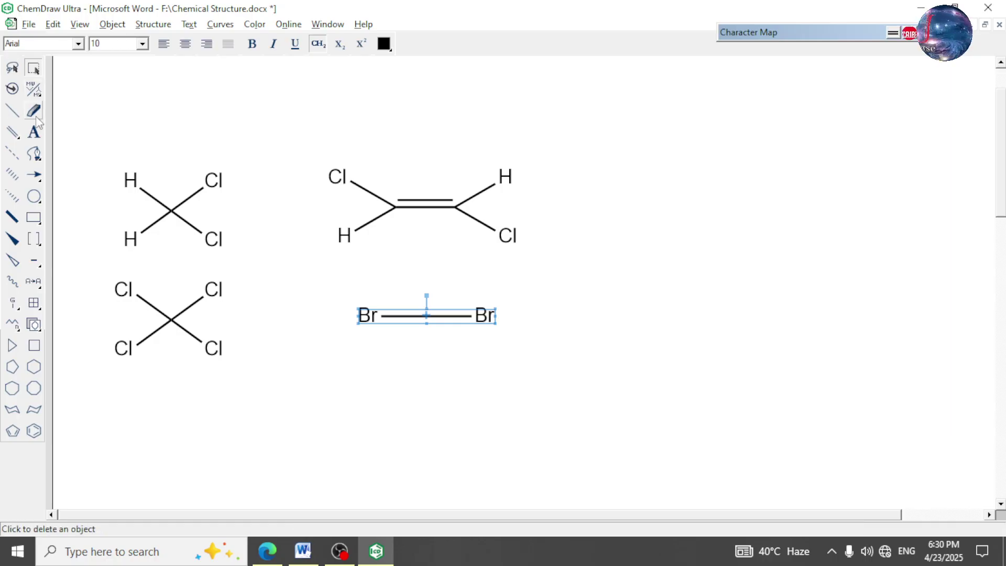
{"action": "left_click", "coordinate": [12, 111]}
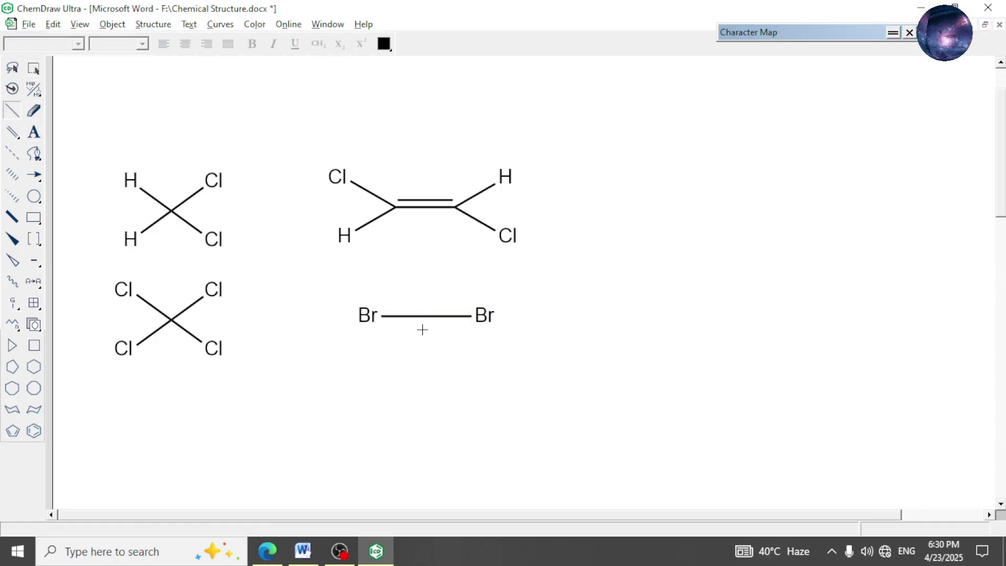
{"action": "left_click", "coordinate": [429, 322]}
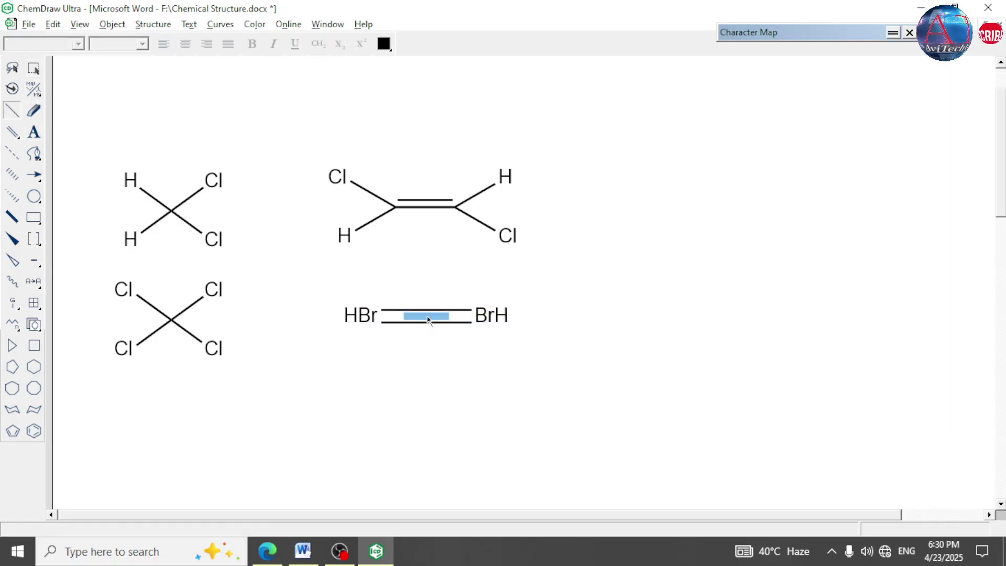
{"action": "key", "text": "ctrl+z"}
{"action": "left_click", "coordinate": [418, 284]}
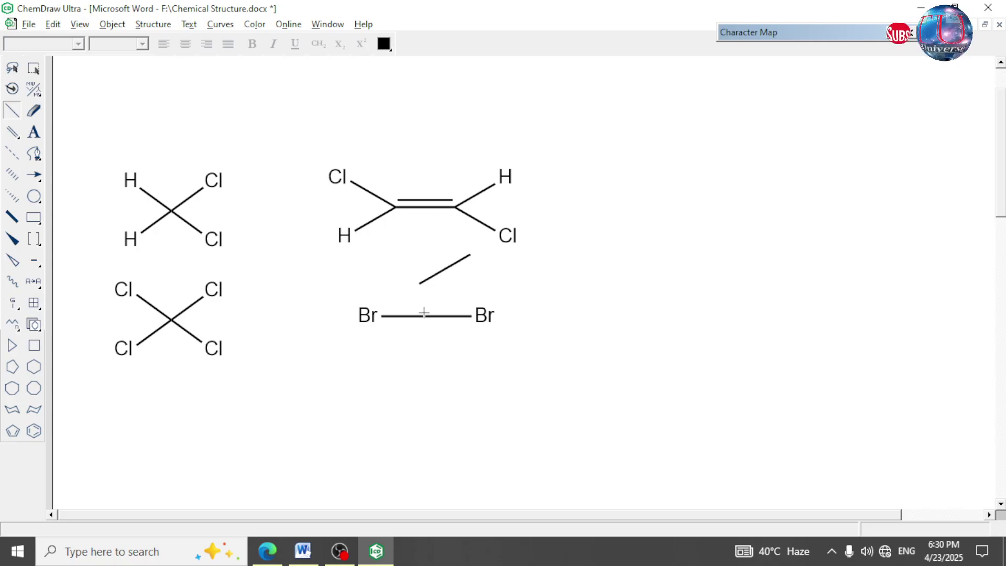
{"action": "key", "text": "ctrl+z"}
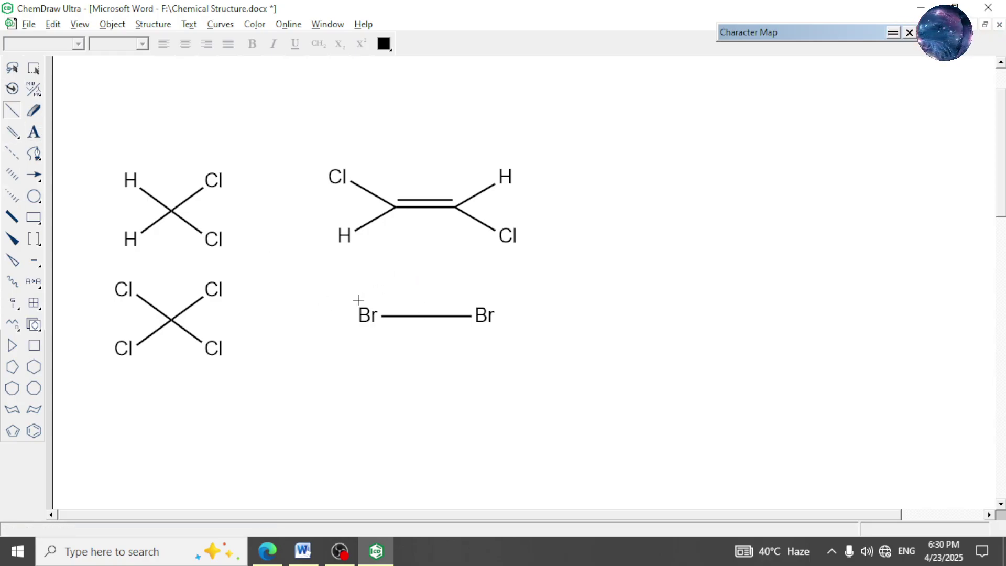
Draw a short horizontal bond, move it just above the Br–Br bond, and place a matching line just below.
{"action": "left_click_drag", "start_coordinate": [397, 288], "coordinate": [451, 288]}
{"action": "left_click", "coordinate": [33, 68]}
{"action": "left_click_drag", "start_coordinate": [422, 286], "coordinate": [422, 309]}
{"action": "left_click", "coordinate": [424, 309]}
{"action": "key", "text": "3"}
{"action": "left_click", "coordinate": [426, 320]}
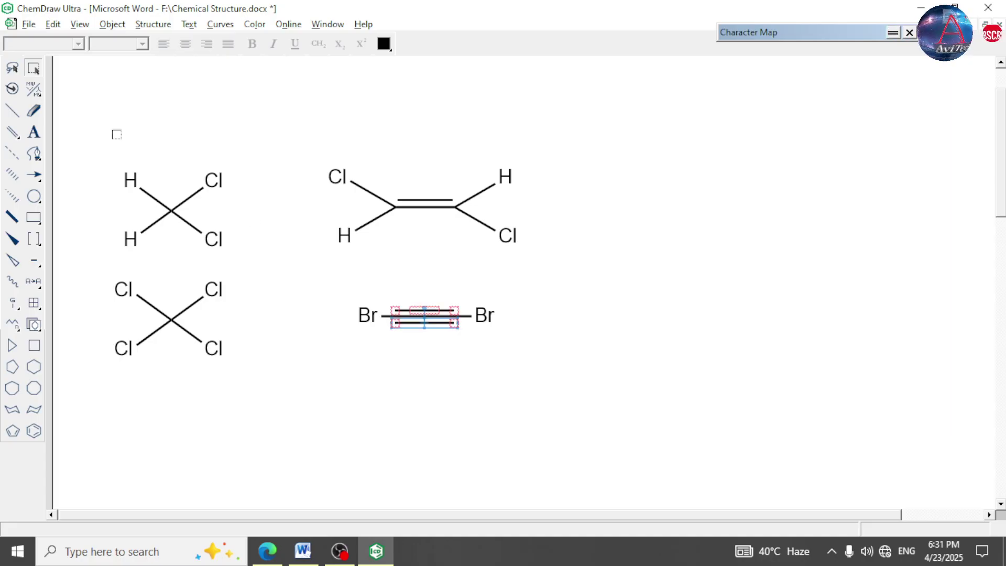
Set all four structures' atom labels to Times New Roman size 11 and apply the font to the Atom Label settings as well.
{"action": "left_click_drag", "start_coordinate": [101, 139], "coordinate": [449, 426]}
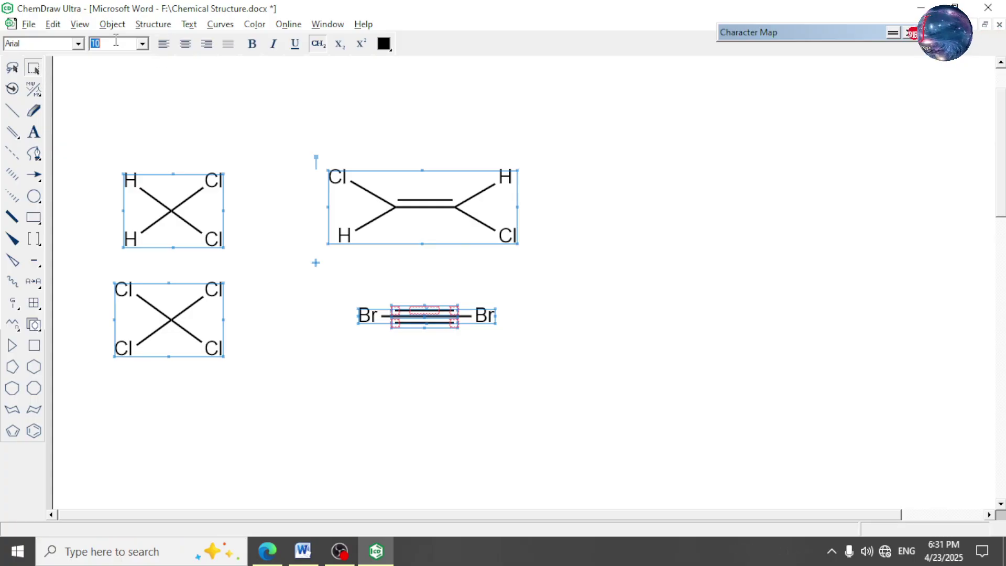
{"action": "type", "text": "11"}
{"action": "key", "text": "Return"}
{"action": "key", "text": "Return"}
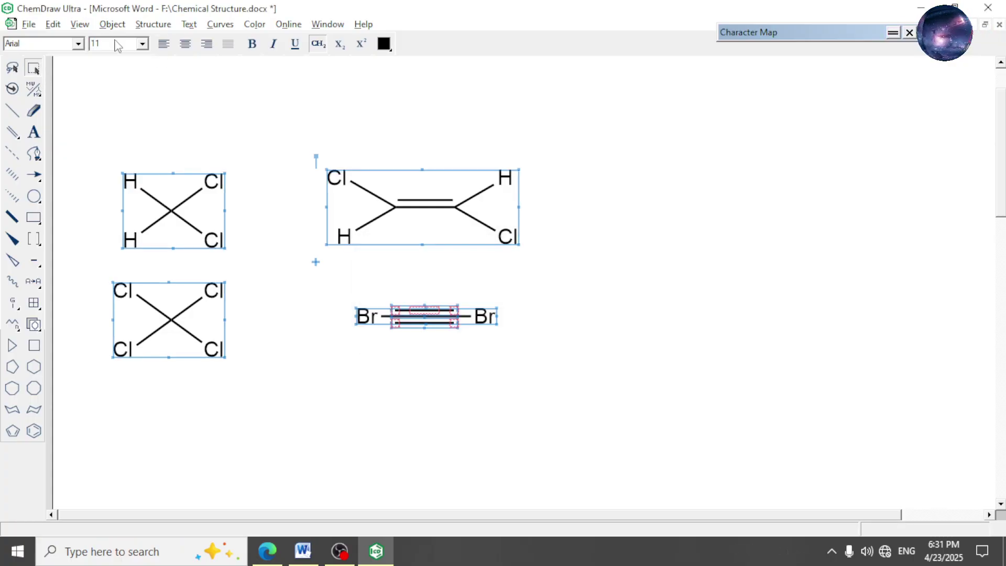
{"action": "left_click", "coordinate": [79, 44]}
{"action": "left_click", "coordinate": [45, 74]}
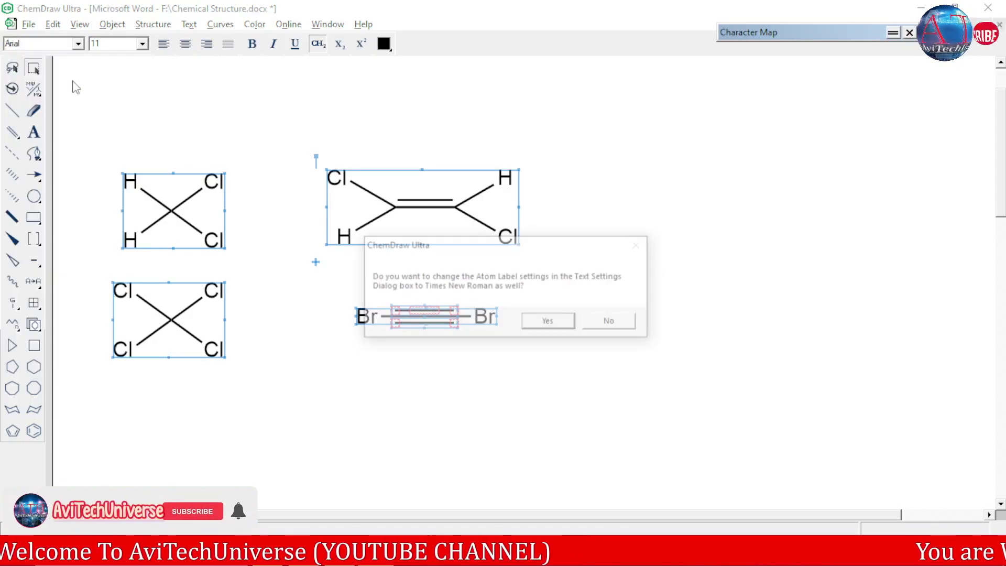
{"action": "left_click", "coordinate": [549, 322]}
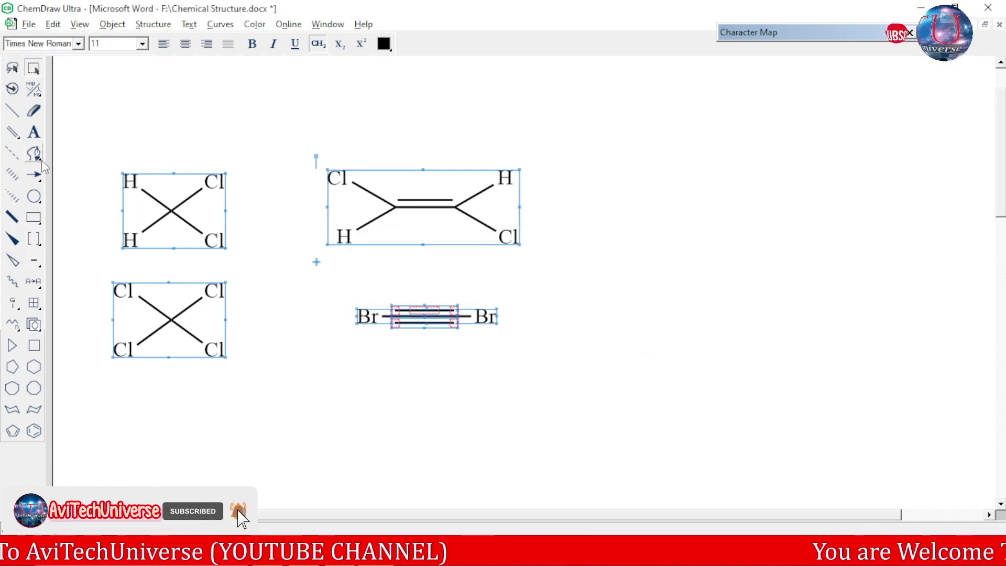
Move the tetrachloride and the dibromo structures slightly down to leave room under the upper row.
{"action": "left_click", "coordinate": [34, 133]}
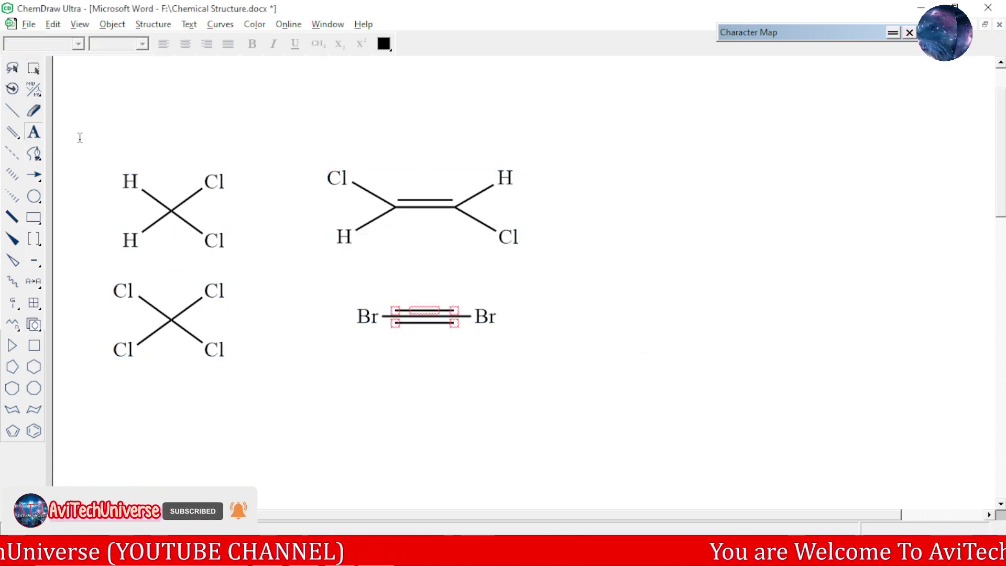
{"action": "left_click", "coordinate": [33, 68]}
{"action": "key", "text": "ctrl+a"}
{"action": "left_click_drag", "start_coordinate": [90, 255], "coordinate": [662, 386]}
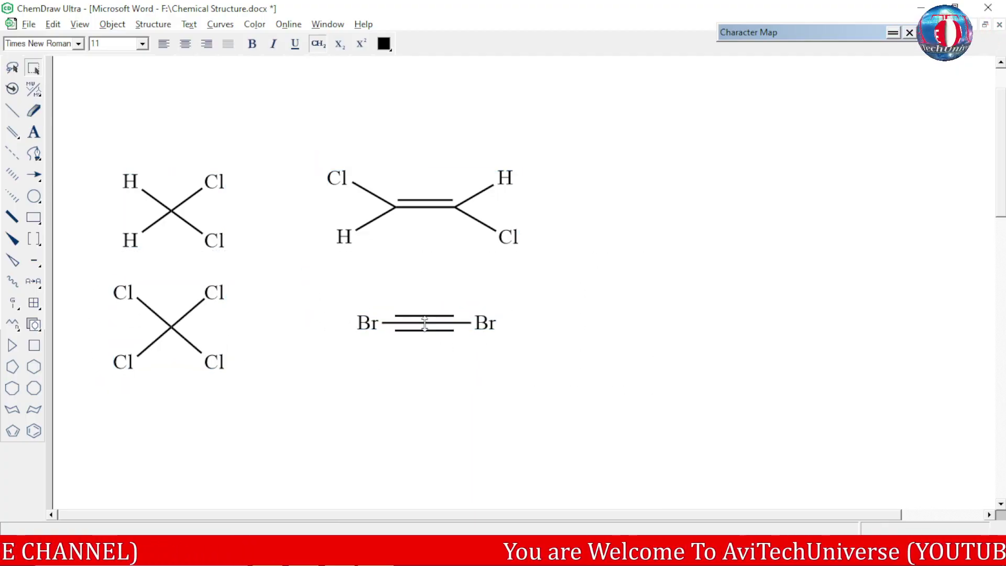
{"action": "left_click", "coordinate": [168, 262]}
Add the caption (I) in Times New Roman size 12, centred just below the upper structure with two H and two Cl labels.
{"action": "left_click", "coordinate": [34, 132]}
{"action": "left_click", "coordinate": [160, 259]}
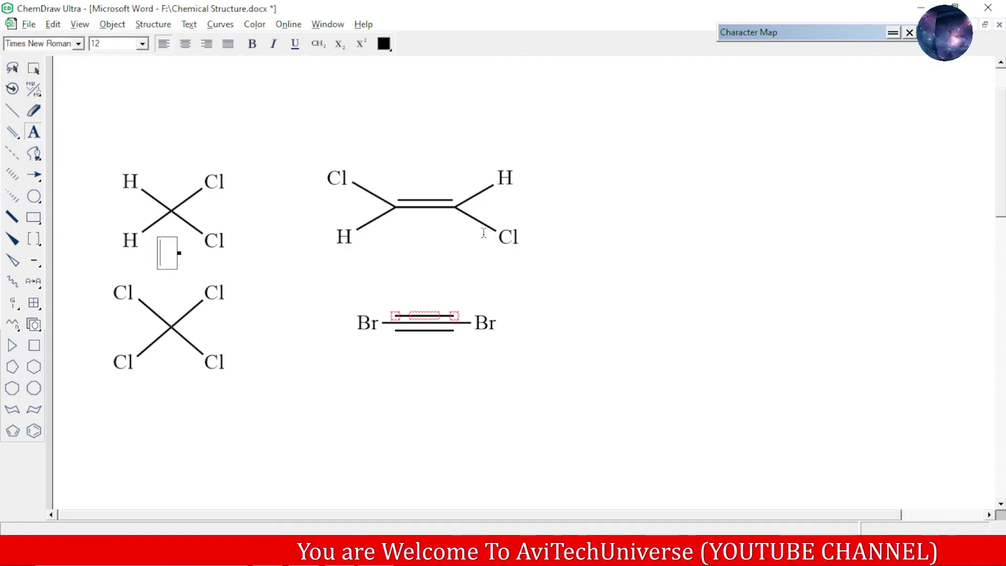
{"action": "type", "text": "(I)"}
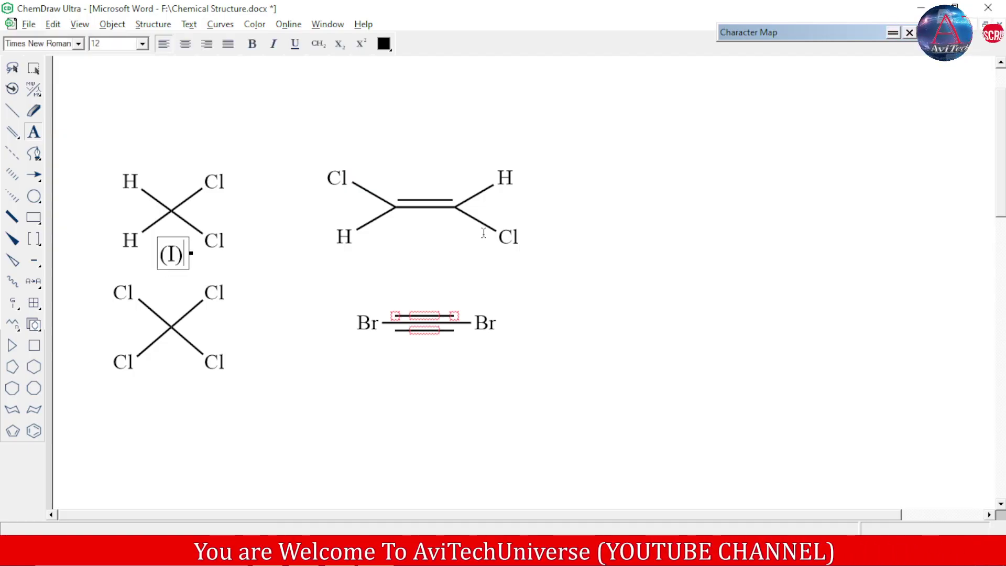
{"action": "left_click", "coordinate": [34, 69]}
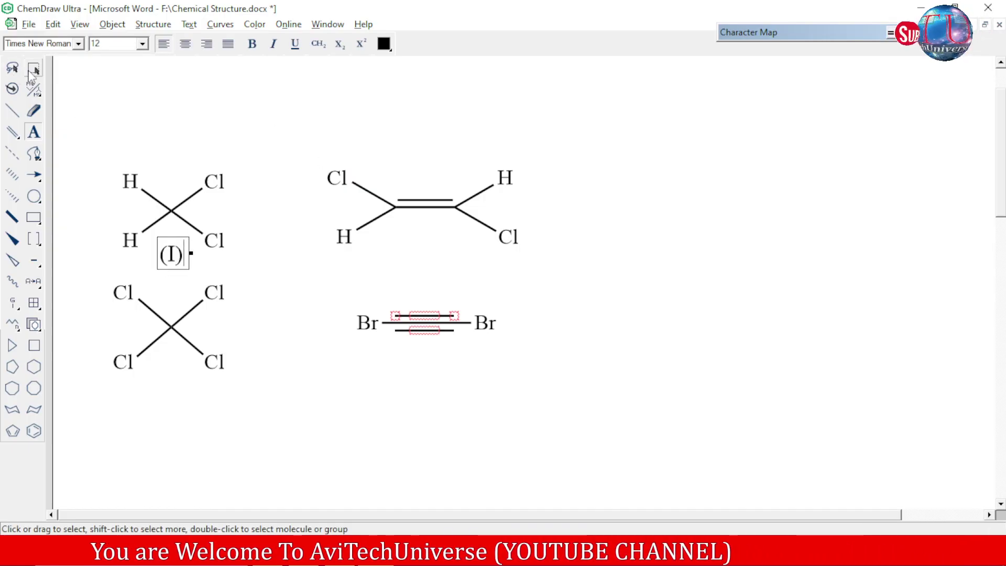
{"action": "left_click_drag", "start_coordinate": [171, 262], "coordinate": [172, 273]}
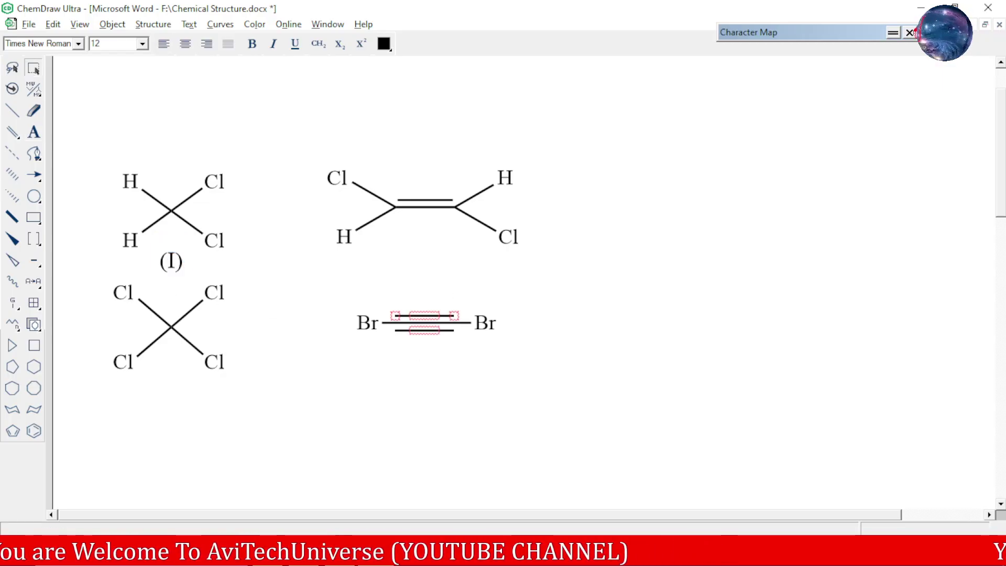
Copy the caption (I) beneath the tetrachloride structure, then copy both captions across beneath the alkene and the dibromo structure.
{"action": "left_click_drag", "start_coordinate": [171, 267], "coordinate": [172, 389]}
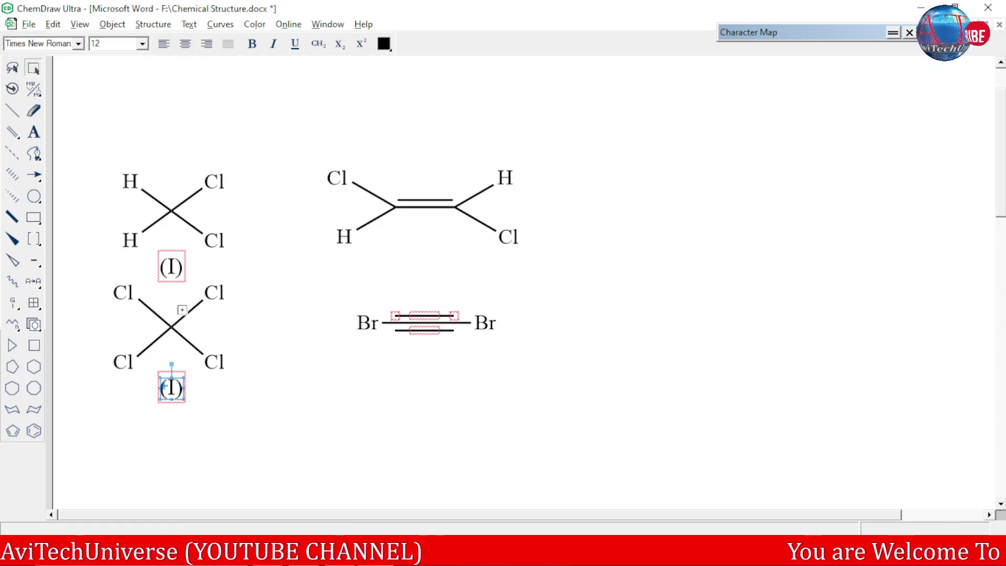
{"action": "left_click", "coordinate": [171, 267]}
{"action": "left_click_drag", "start_coordinate": [172, 267], "coordinate": [530, 268]}
{"action": "scroll", "coordinate": [530, 268], "scroll_direction": "up", "scroll_amount": 1}
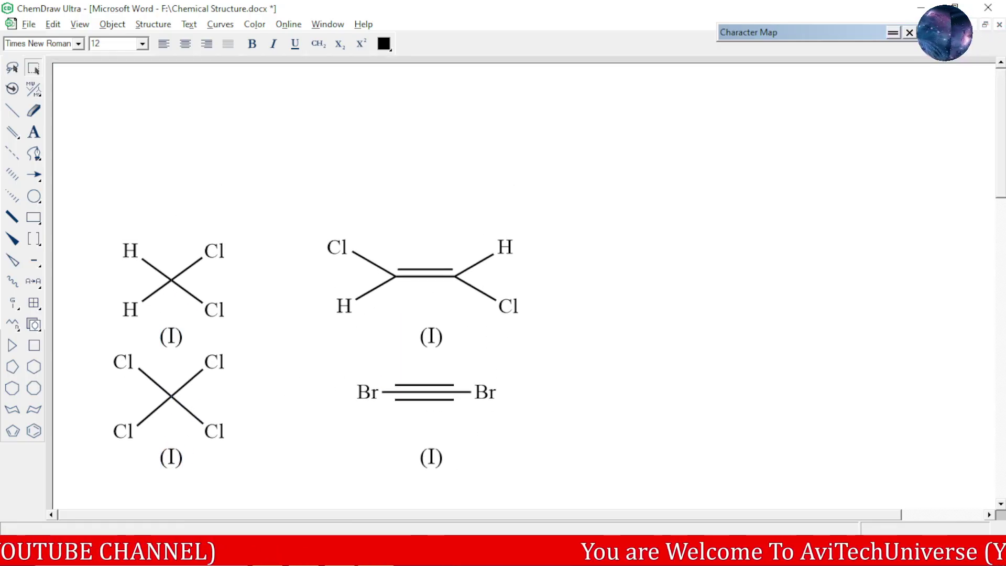
Renumber the copied captions as (II) under the alkene, (IV) under the dibromo structure and (III) under the tetrachloride structure.
{"action": "left_click", "coordinate": [34, 132]}
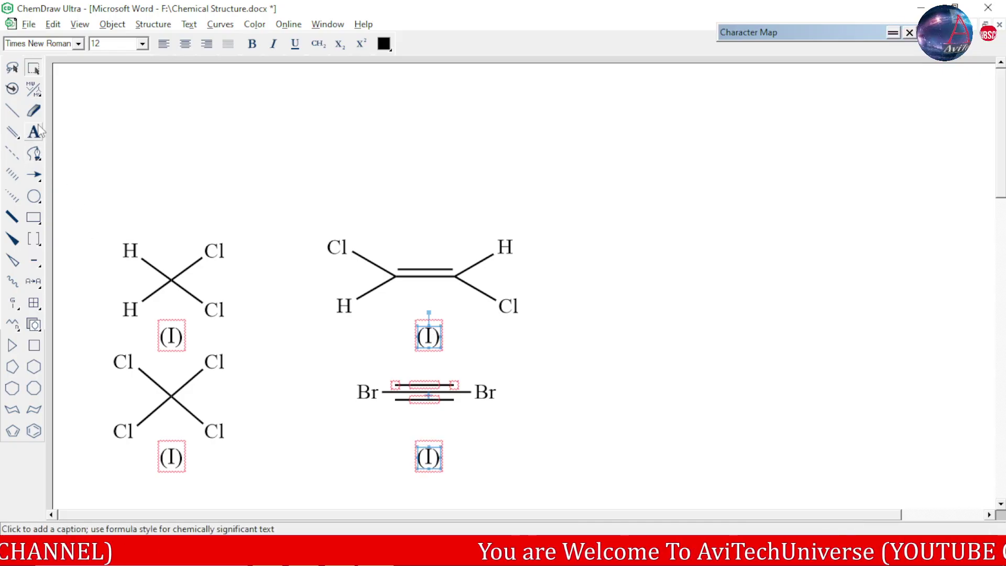
{"action": "scroll", "coordinate": [571, 322], "scroll_direction": "down", "scroll_amount": 3}
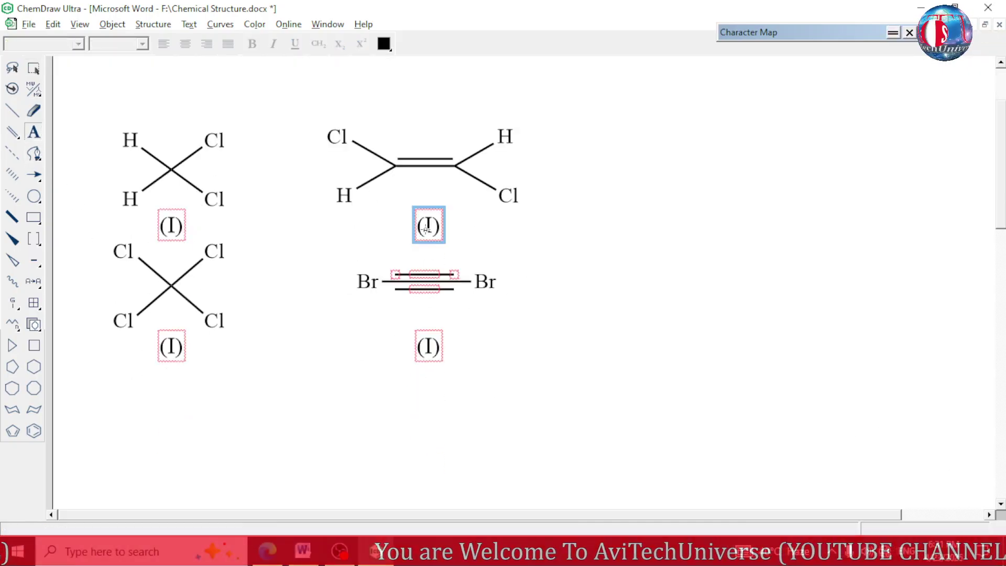
{"action": "left_click", "coordinate": [429, 226]}
{"action": "key", "text": "Left"}
{"action": "type", "text": "I"}
{"action": "key", "text": "Tab"}
{"action": "key", "text": "Left"}
{"action": "type", "text": "V"}
{"action": "key", "text": "Tab"}
{"action": "key", "text": "Left"}
{"action": "type", "text": "II"}
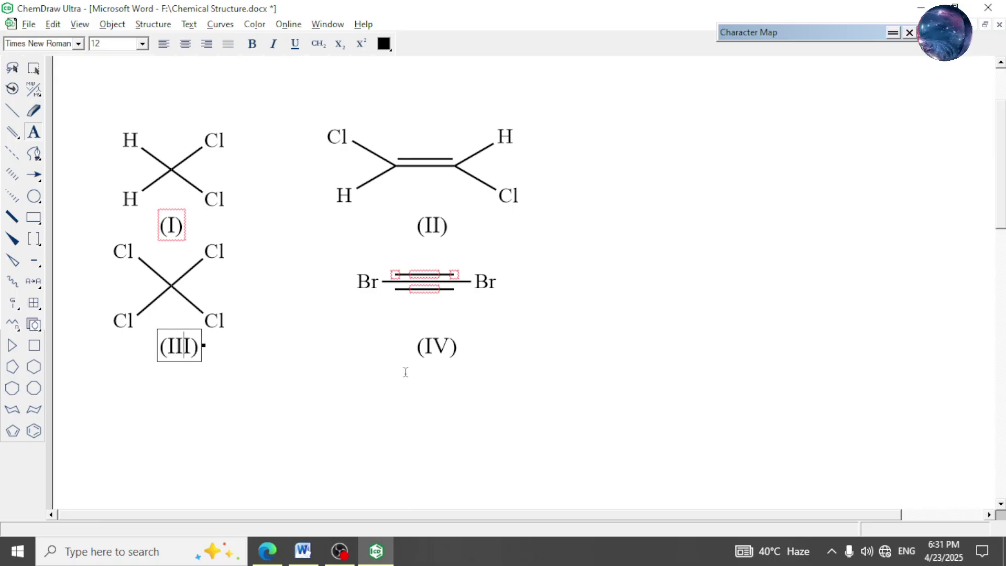
Switch to the source question paper PDF and review the structures drawn for questions 2, 6, 7, 8 and 12.
{"action": "scroll", "coordinate": [512, 353], "scroll_direction": "up", "scroll_amount": 1}
{"action": "scroll", "coordinate": [514, 353], "scroll_direction": "down", "scroll_amount": 2}
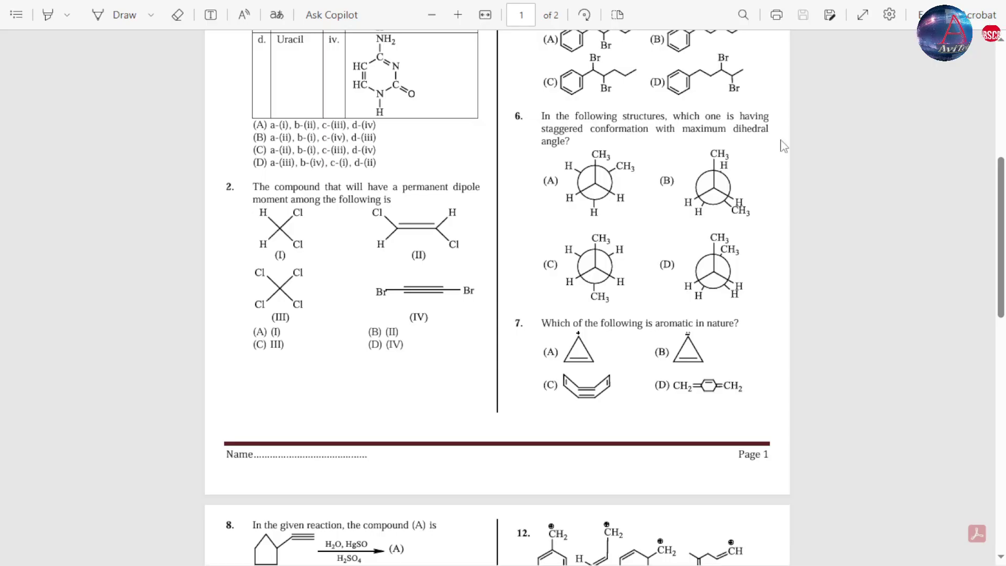
{"action": "scroll", "coordinate": [679, 208], "scroll_direction": "down", "scroll_amount": 4}
{"action": "scroll", "coordinate": [680, 208], "scroll_direction": "up", "scroll_amount": 1}
{"action": "key", "text": "alt+Tab"}
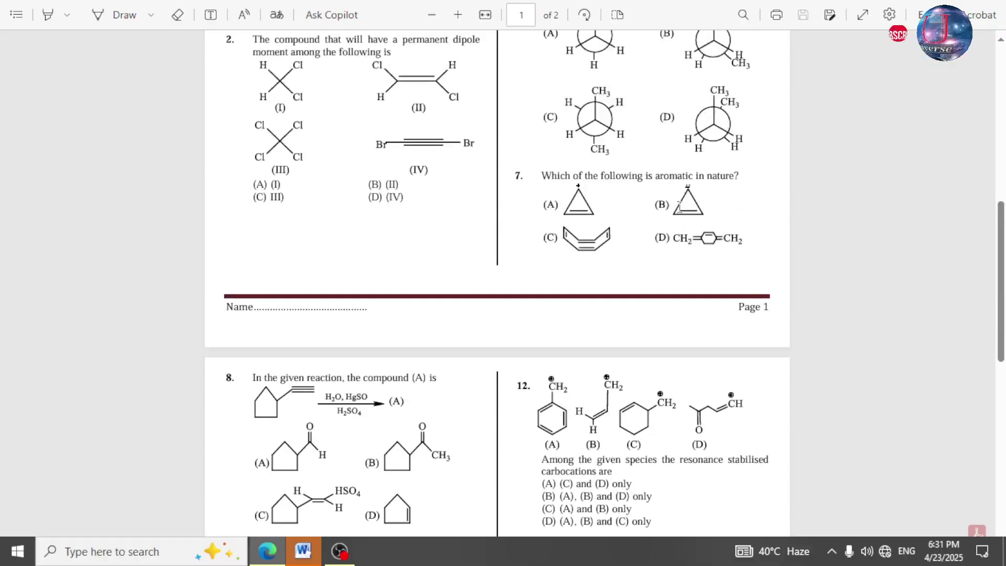
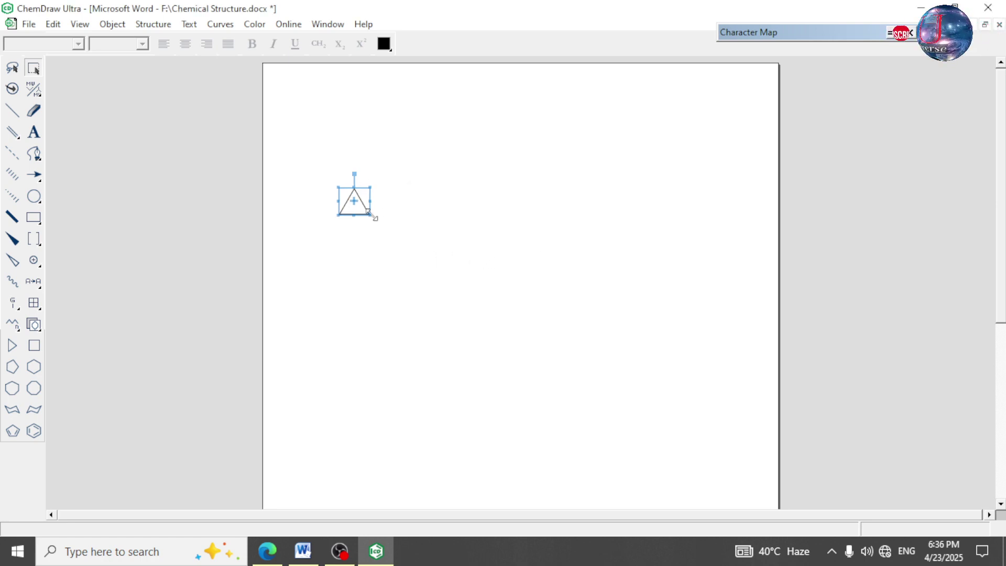
Enlarge the triangle ring, scale the document's drawing and text settings with it, and make its base a double bond.
{"action": "left_click_drag", "start_coordinate": [375, 218], "coordinate": [392, 225]}
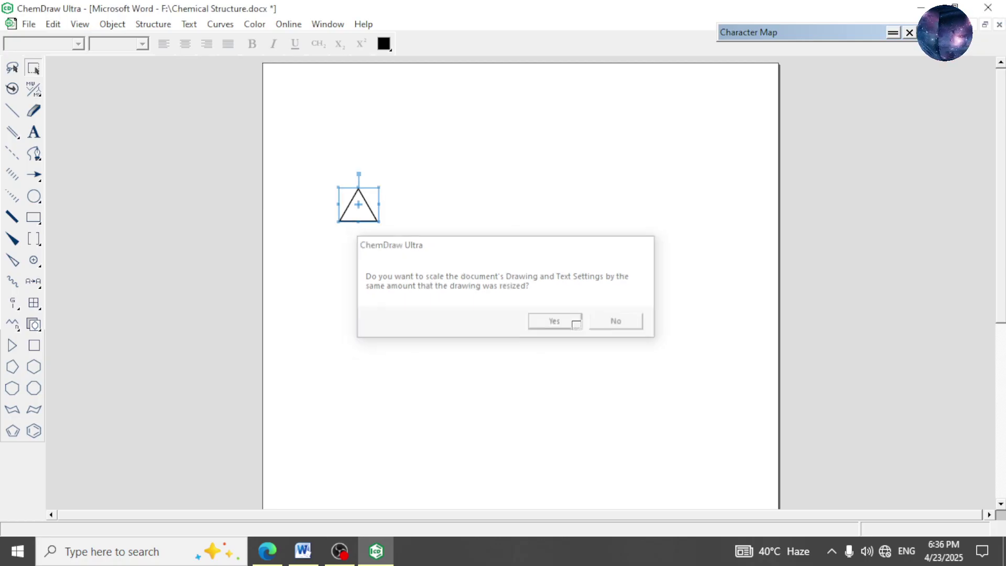
{"action": "left_click", "coordinate": [576, 325]}
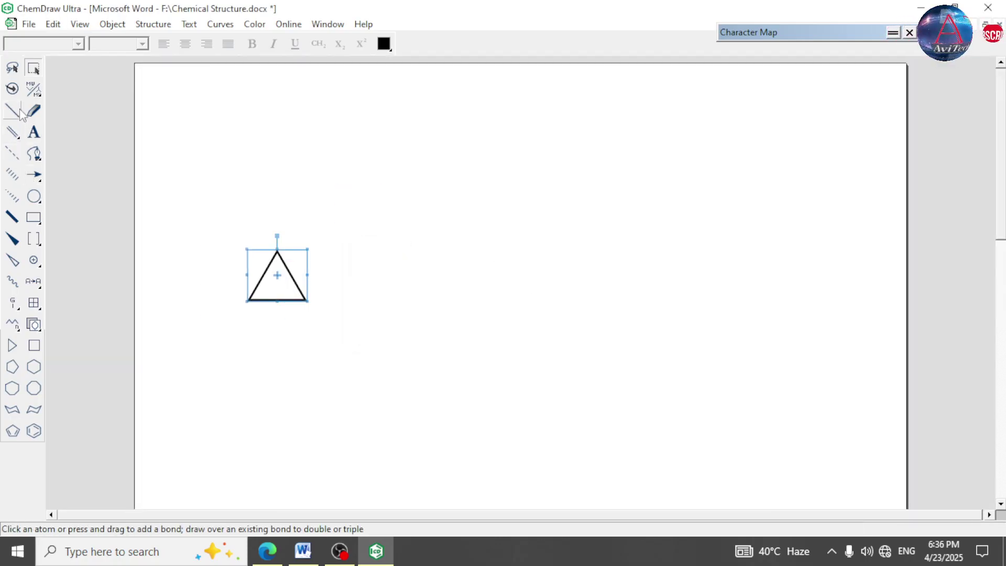
{"action": "left_click", "coordinate": [16, 111]}
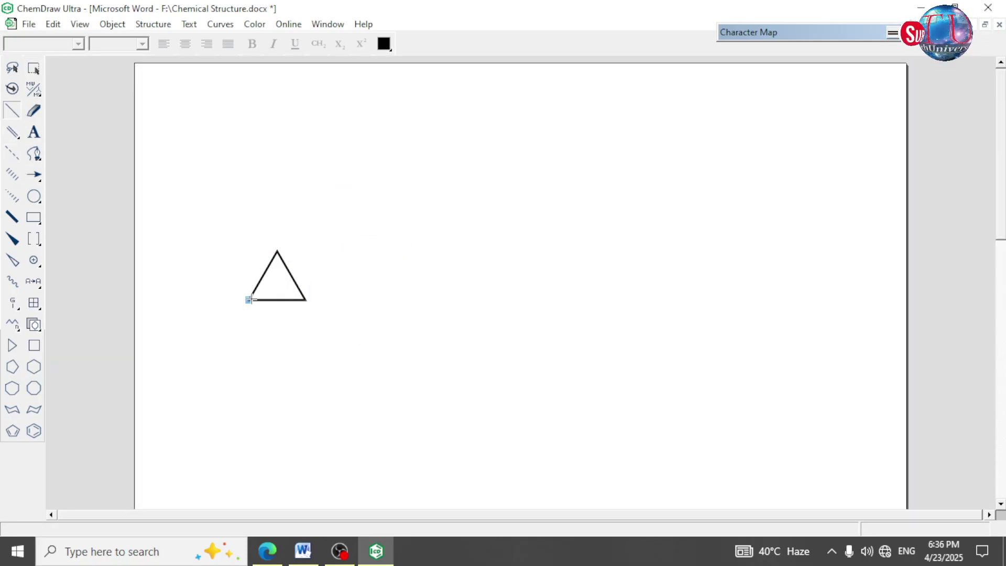
{"action": "left_click_drag", "start_coordinate": [249, 300], "coordinate": [304, 300]}
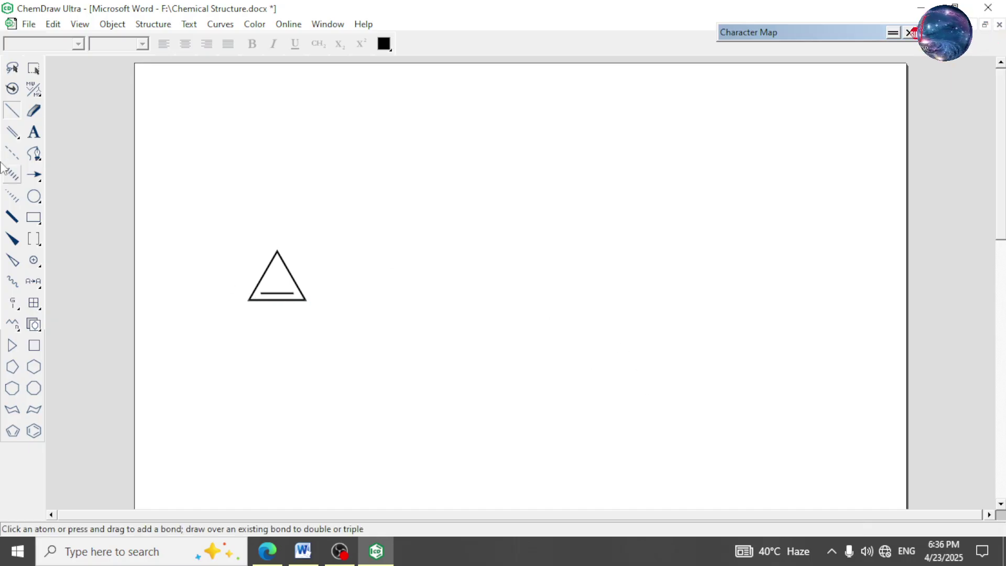
Draw a square ring beside the triangle and a pentagon ring beside the square.
{"action": "left_click", "coordinate": [34, 351]}
{"action": "left_click", "coordinate": [361, 262]}
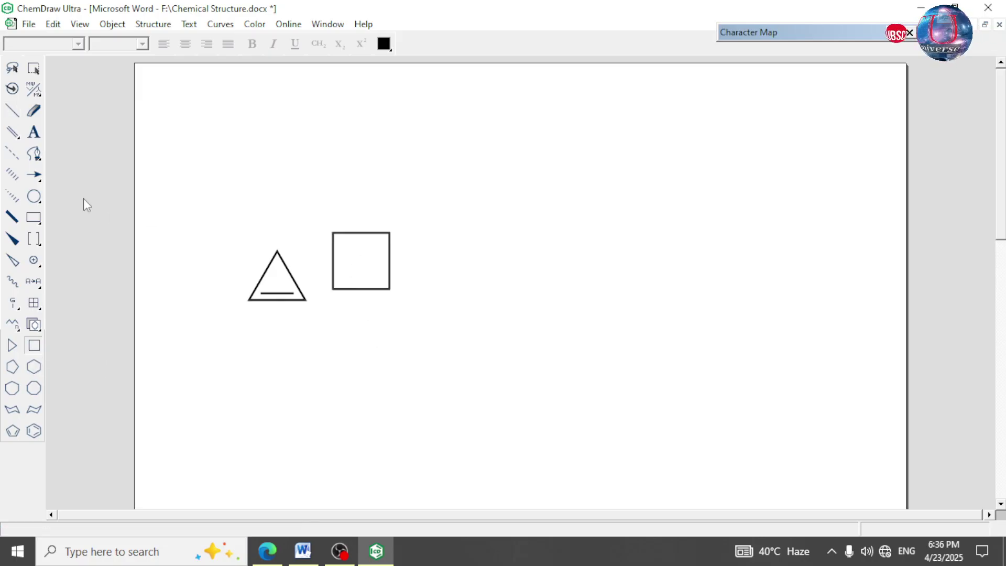
{"action": "left_click", "coordinate": [11, 370]}
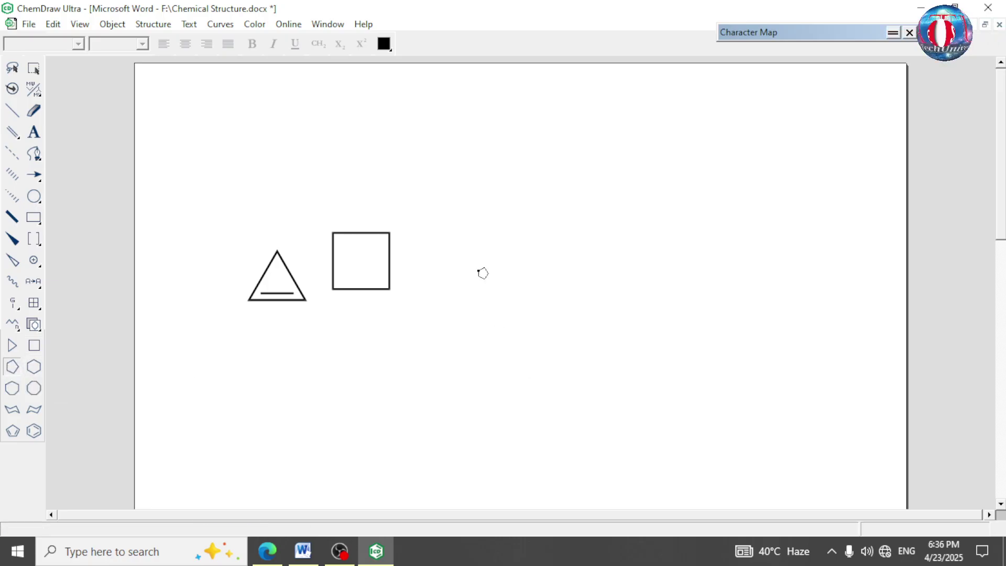
{"action": "left_click", "coordinate": [449, 255]}
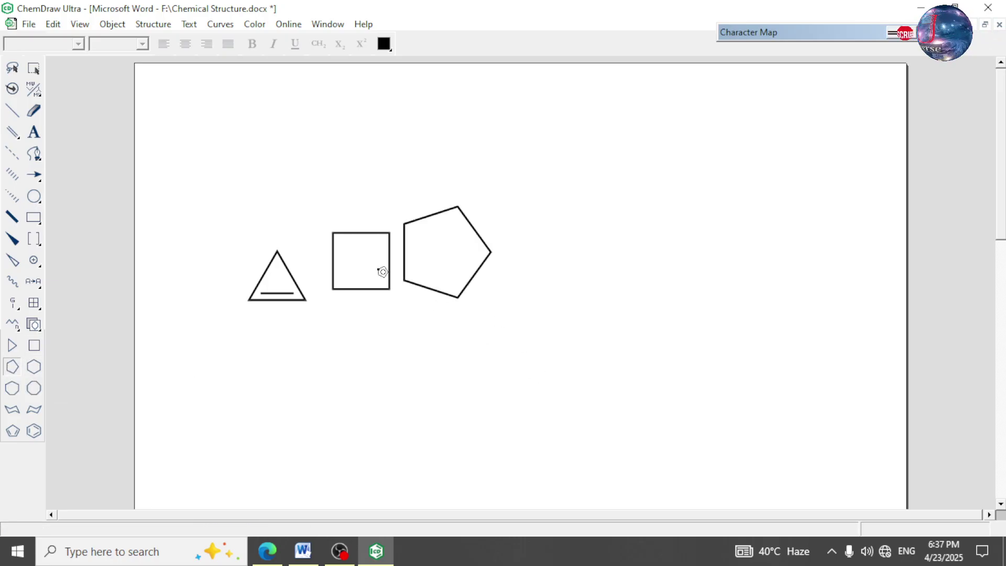
Rotate the pentagon by -15 degrees clockwise, turn it slightly more to bring its base nearly level, and shrink it a little.
{"action": "left_click", "coordinate": [33, 68]}
{"action": "left_click", "coordinate": [411, 261]}
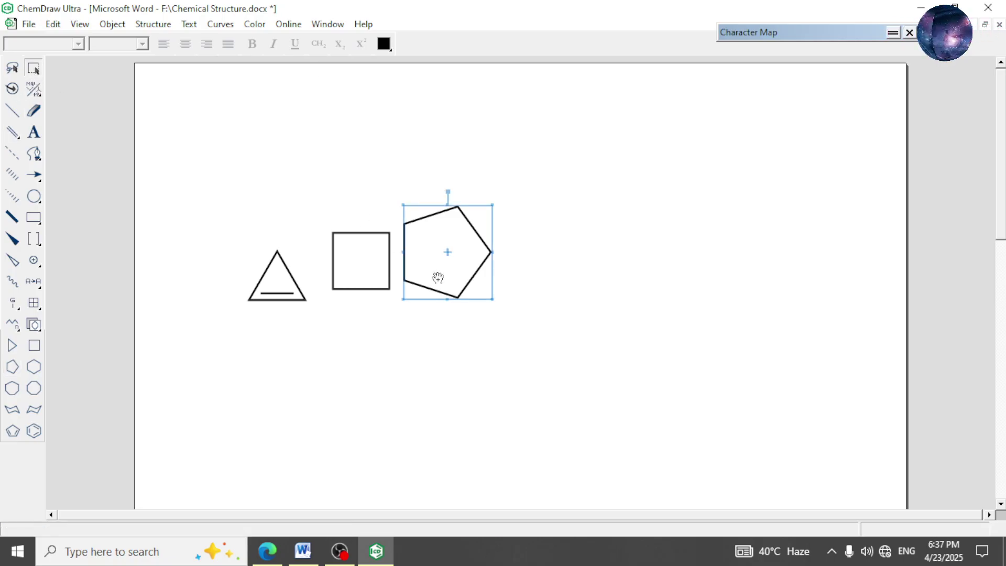
{"action": "key", "text": "ctrl+shift+r"}
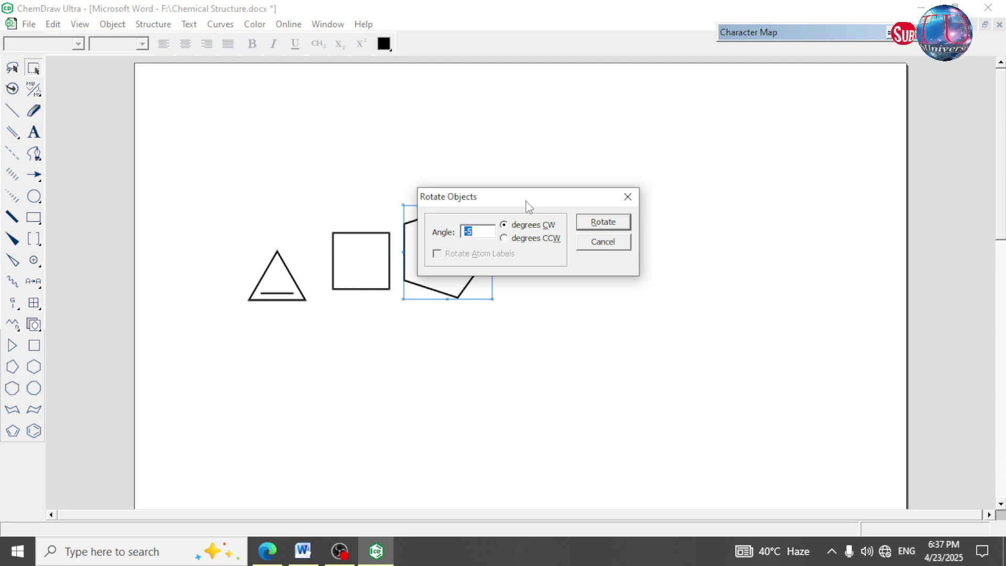
{"action": "type", "text": "-10"}
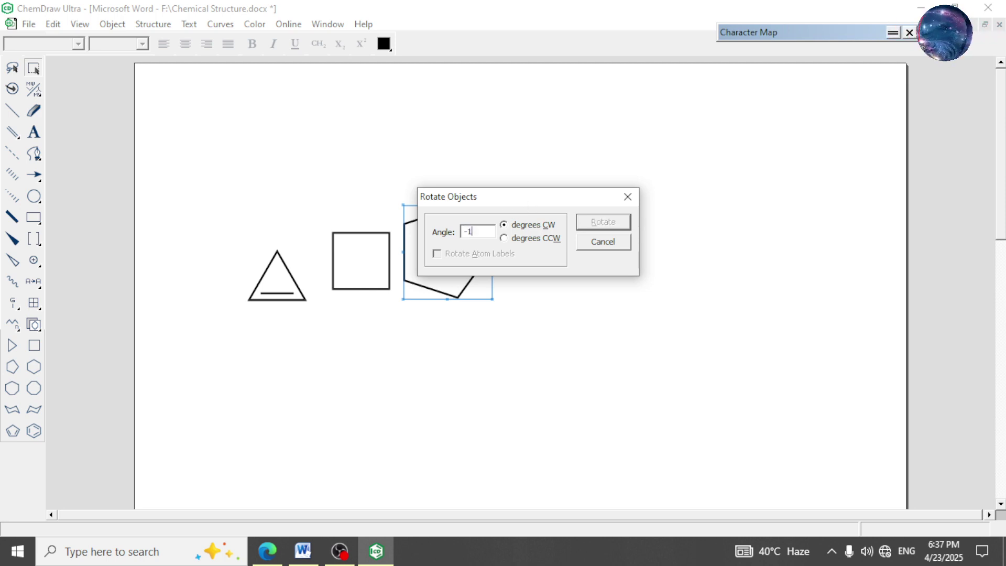
{"action": "key", "text": "Return"}
{"action": "key", "text": "ctrl+shift+r"}
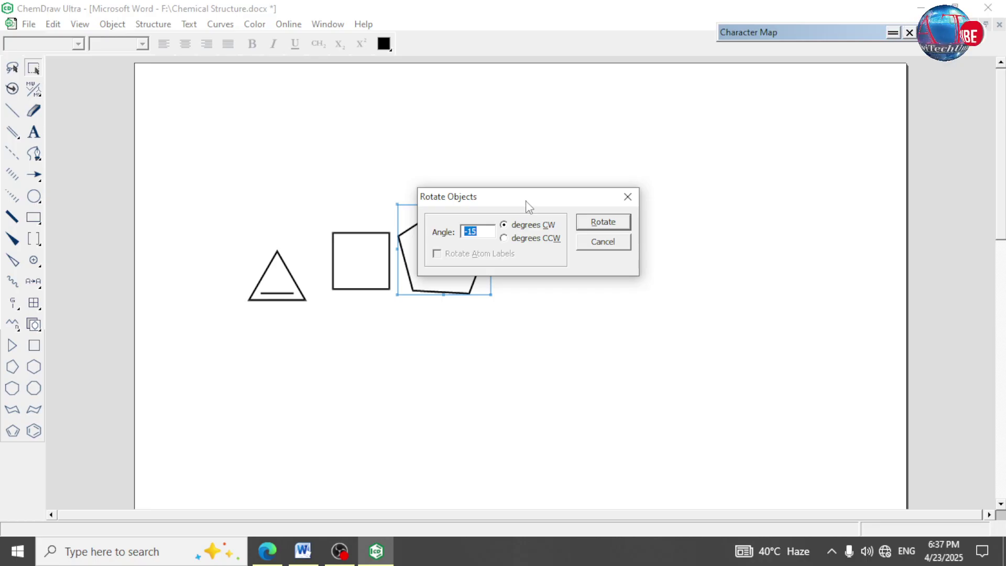
{"action": "type", "text": "-5"}
{"action": "key", "text": "Return"}
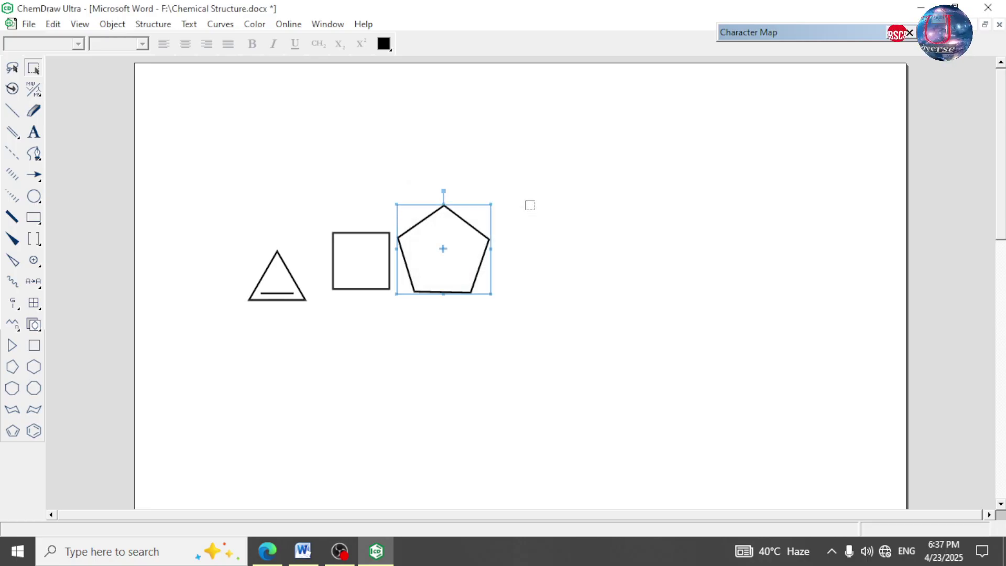
{"action": "left_click_drag", "start_coordinate": [443, 192], "coordinate": [439, 182]}
{"action": "left_click_drag", "start_coordinate": [492, 205], "coordinate": [448, 195]}
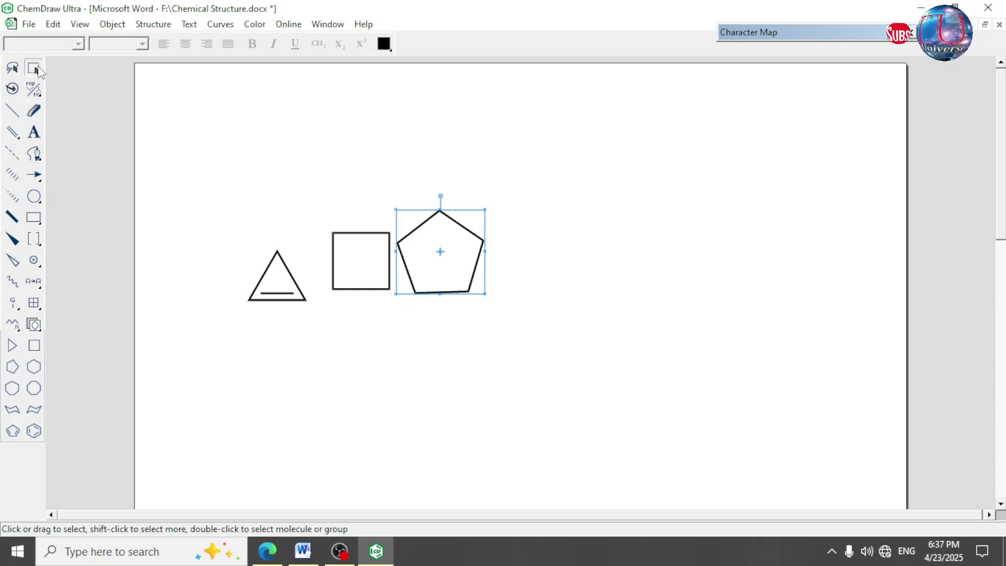
Align the triangle, square and pentagon along their bottom edges.
{"action": "left_click_drag", "start_coordinate": [221, 177], "coordinate": [546, 339]}
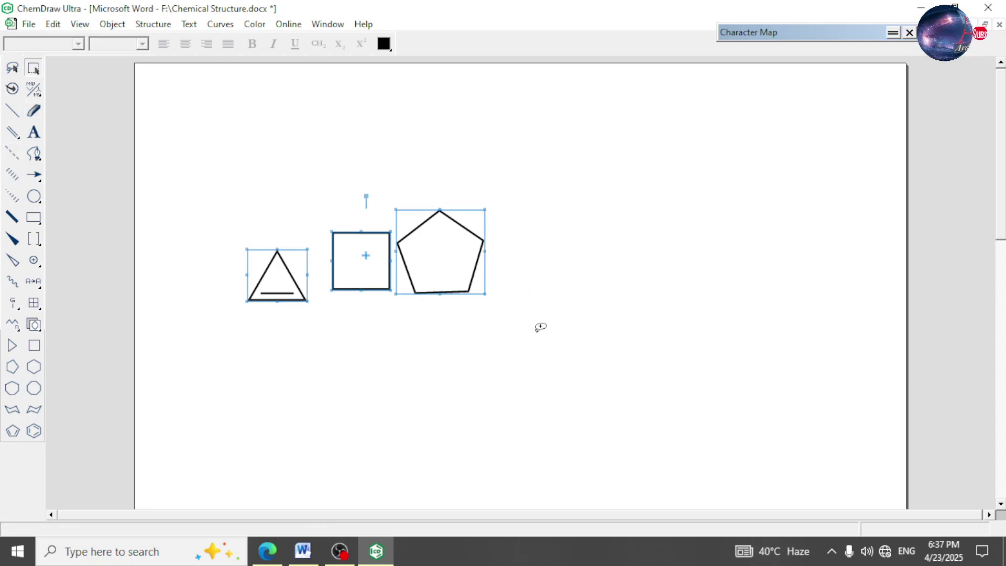
{"action": "key", "text": "alt+shift+b"}
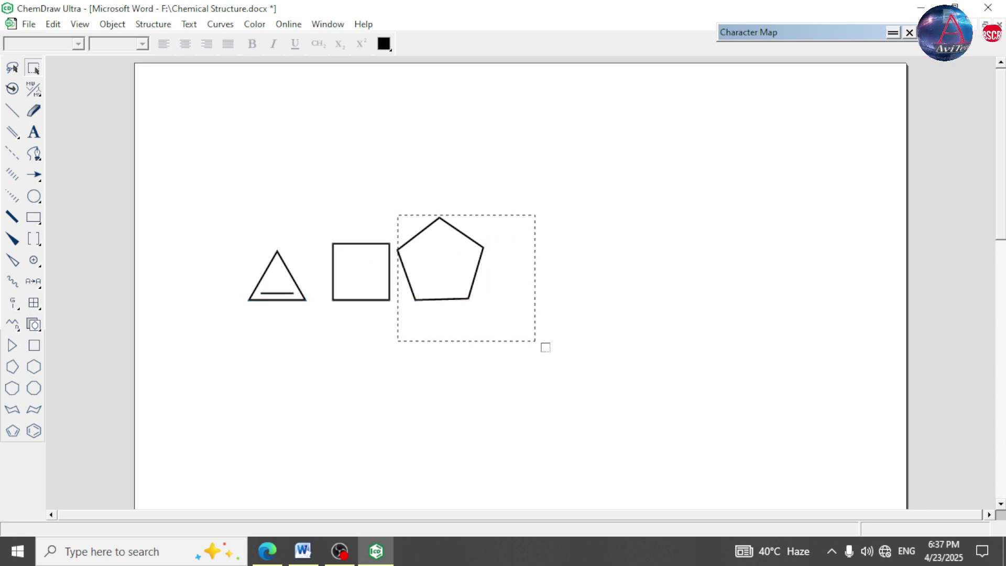
Select the whole pentagon and move it slightly farther away from the square.
{"action": "left_click_drag", "start_coordinate": [545, 347], "coordinate": [545, 348]}
{"action": "left_click_drag", "start_coordinate": [412, 222], "coordinate": [562, 354]}
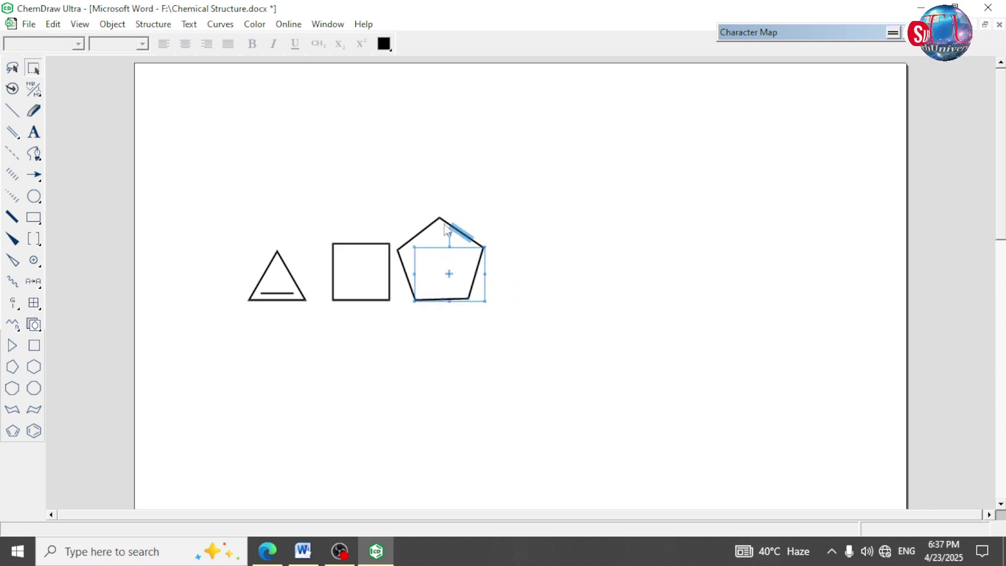
{"action": "left_click", "coordinate": [464, 239]}
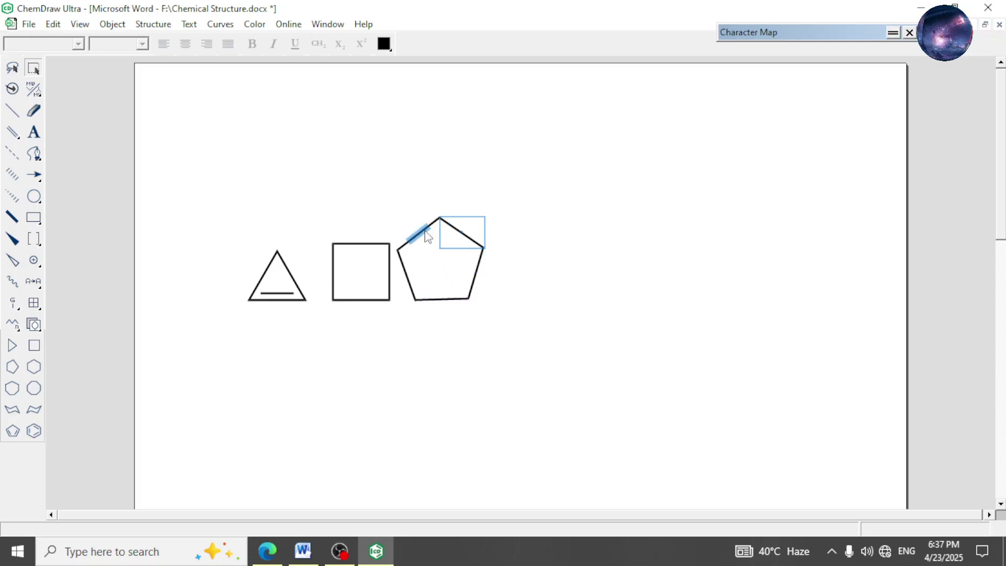
{"action": "left_click", "coordinate": [223, 141]}
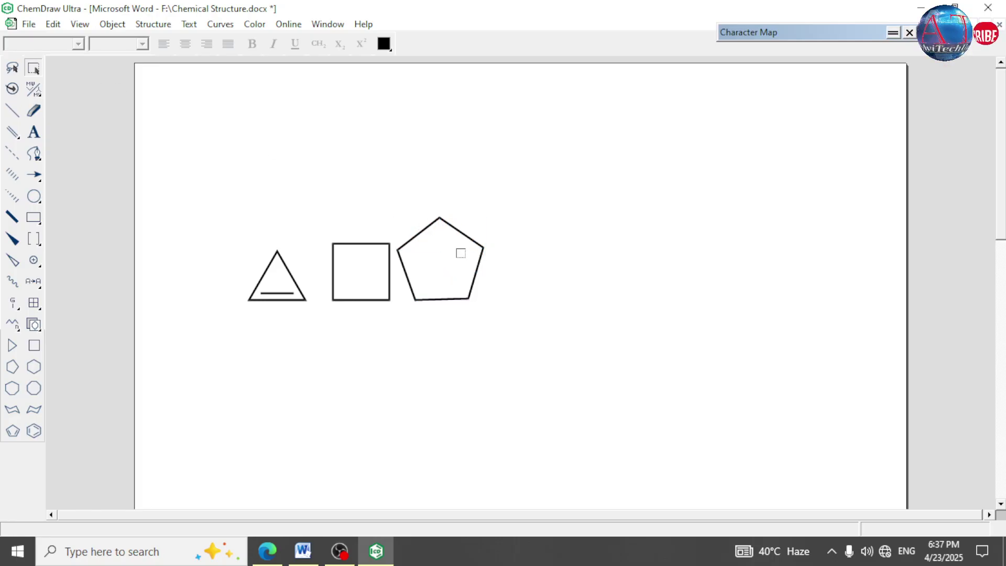
{"action": "double_click", "coordinate": [456, 229]}
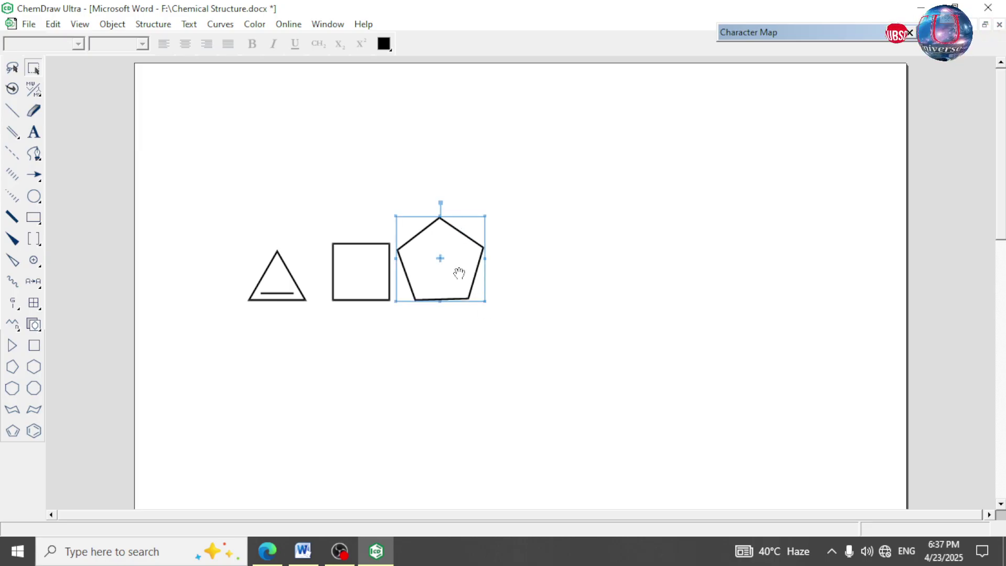
{"action": "left_click_drag", "start_coordinate": [460, 273], "coordinate": [476, 272]}
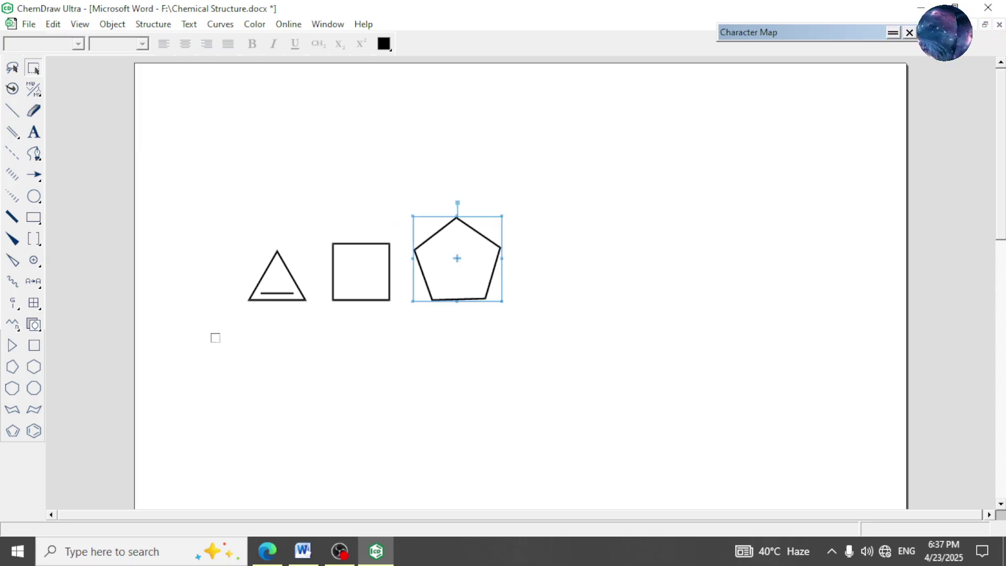
Rotate the pentagon clockwise a little, then counterclockwise in small repeated increments to make its base level.
{"action": "left_click_drag", "start_coordinate": [454, 202], "coordinate": [464, 212]}
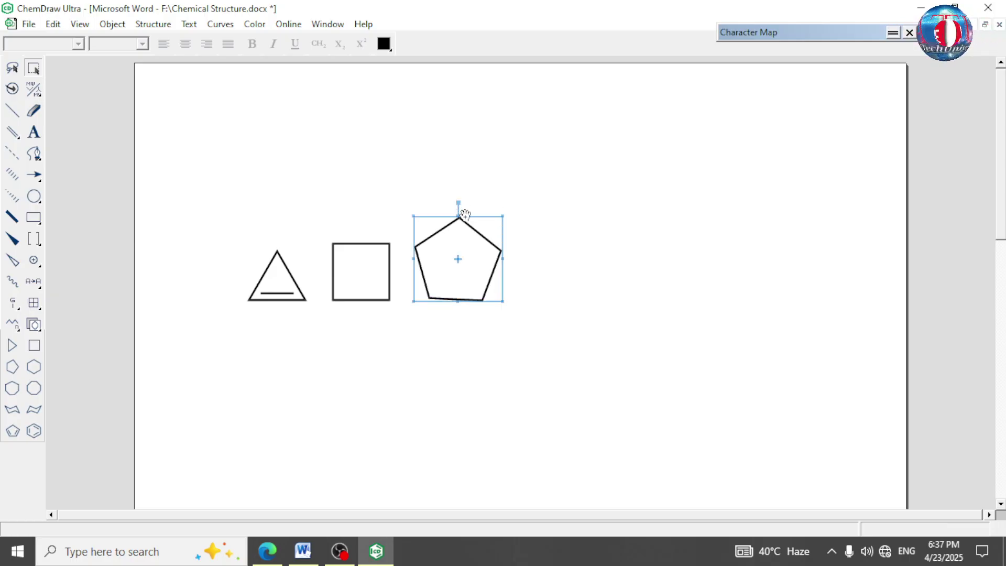
{"action": "double_click", "coordinate": [465, 214]}
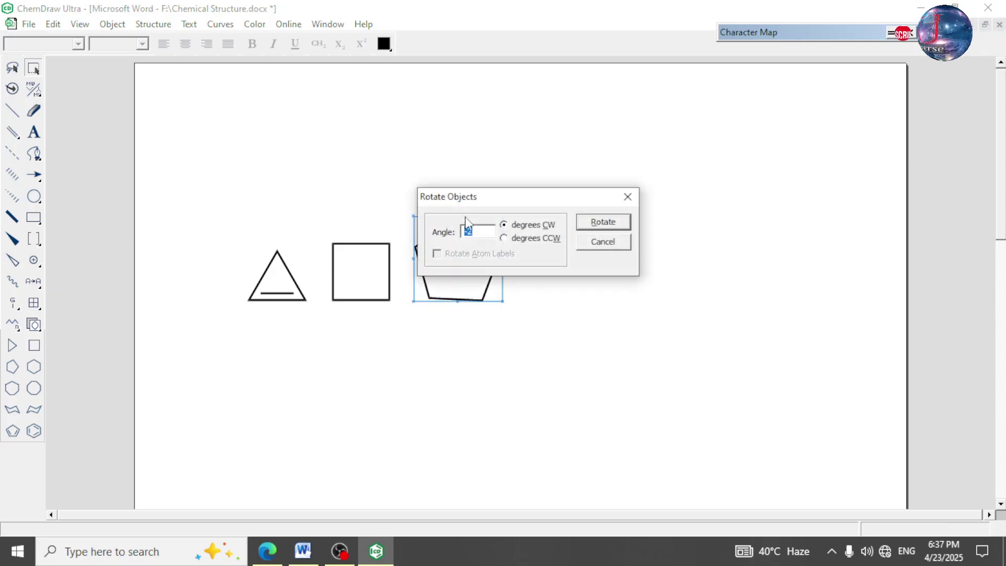
{"action": "type", "text": "-12"}
{"action": "key", "text": "Return"}
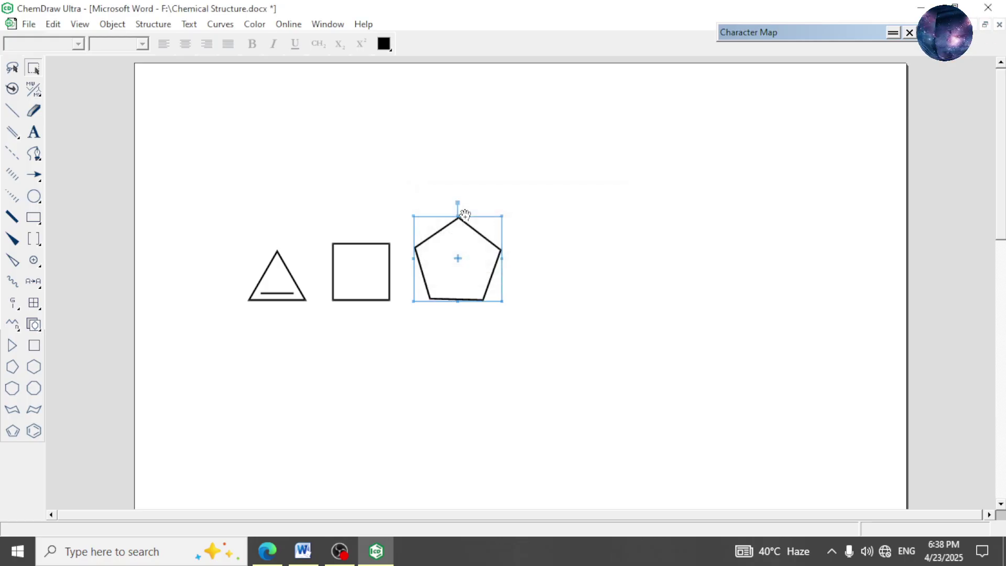
{"action": "double_click", "coordinate": [465, 215]}
{"action": "key", "text": "Return"}
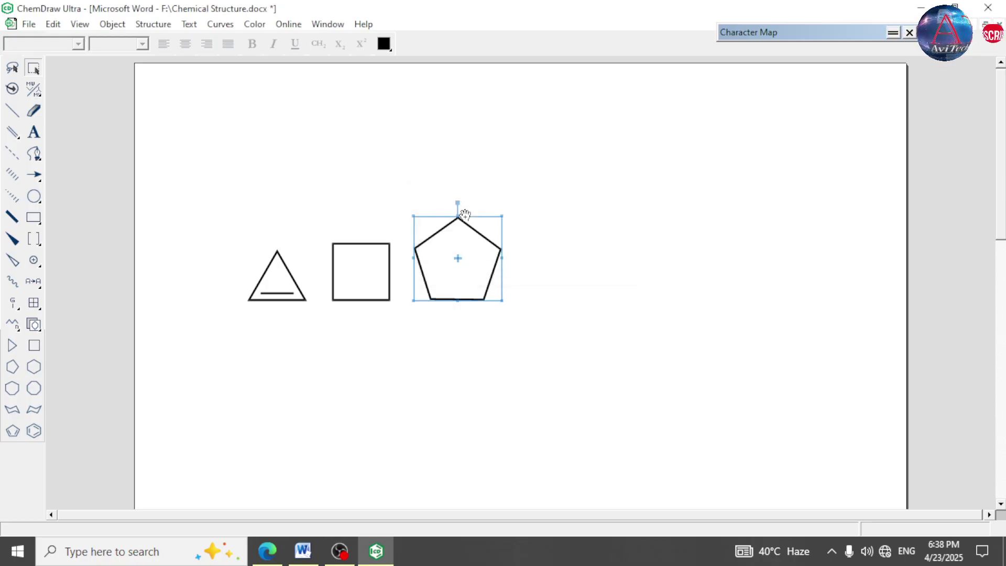
{"action": "double_click", "coordinate": [465, 215]}
{"action": "key", "text": "Return"}
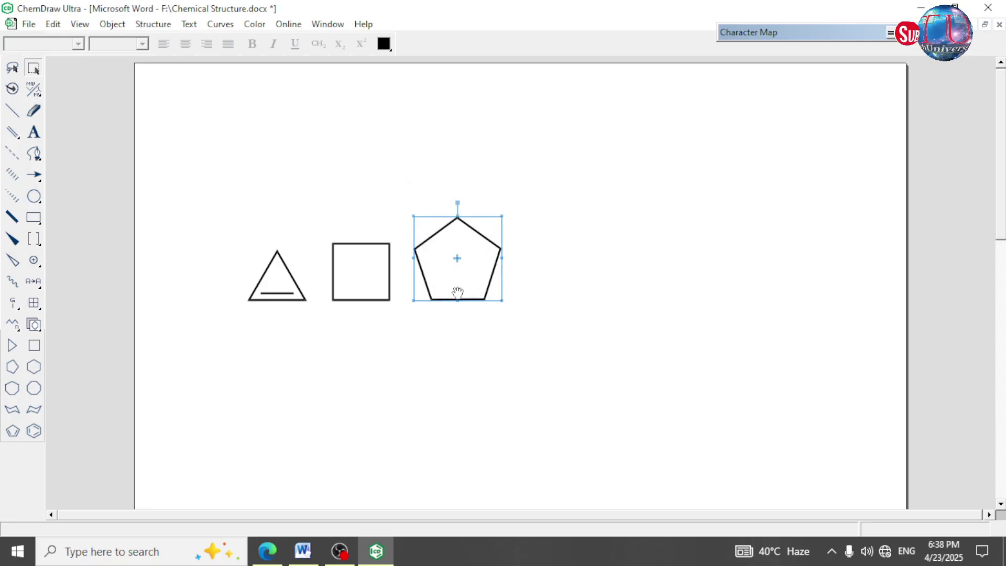
Place a copy of the pentagon to its right and make the copy's two lower side bonds double.
{"action": "left_click_drag", "start_coordinate": [456, 278], "coordinate": [570, 278]}
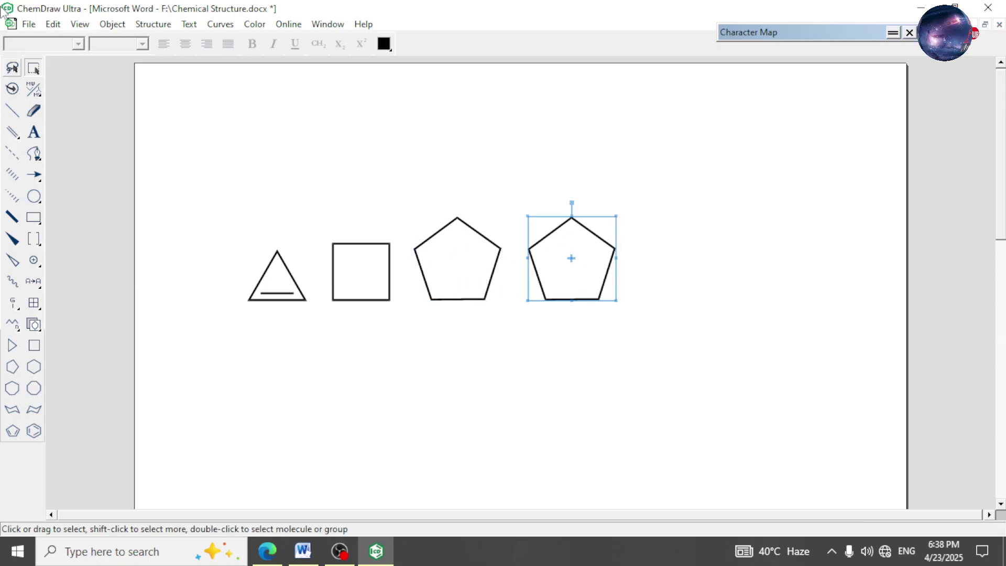
{"action": "left_click", "coordinate": [12, 113]}
{"action": "left_click_drag", "start_coordinate": [616, 247], "coordinate": [598, 299]}
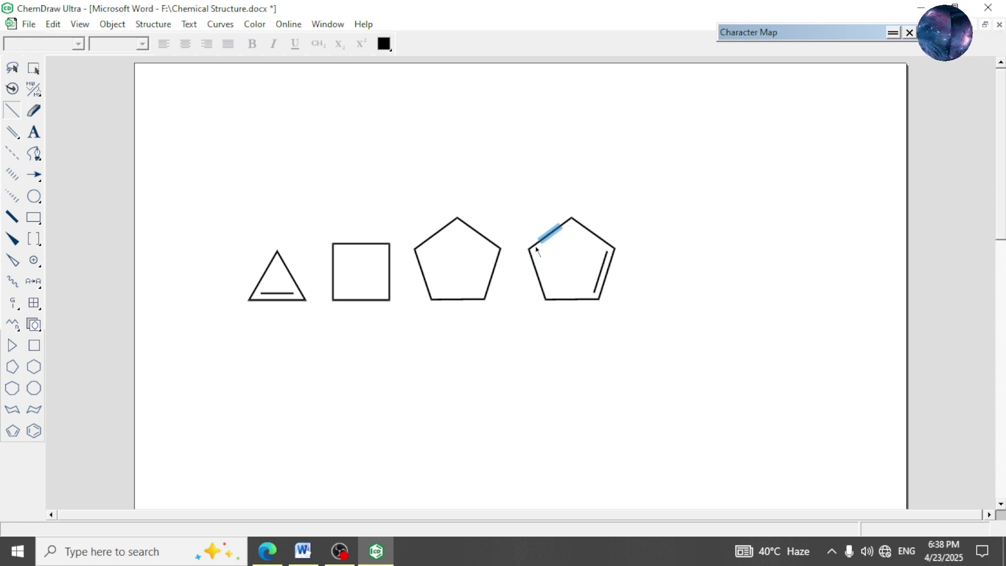
{"action": "left_click", "coordinate": [543, 290]}
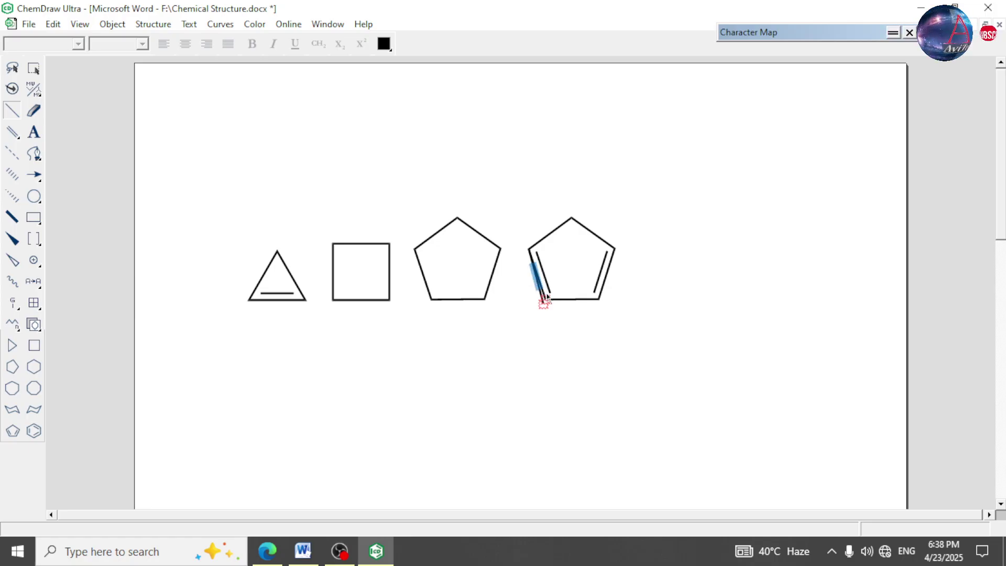
{"action": "key", "text": "ctrl+z"}
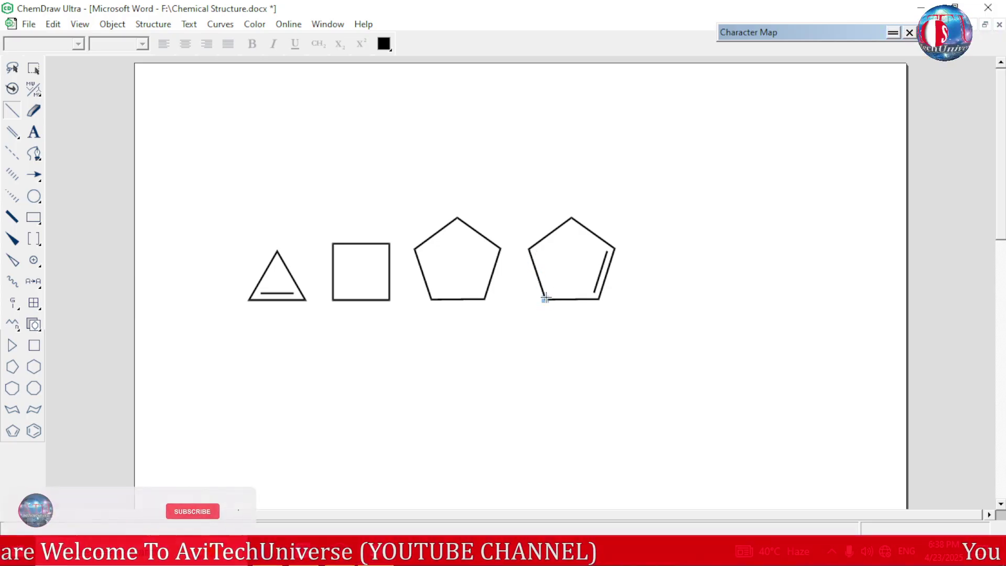
{"action": "left_click", "coordinate": [543, 290]}
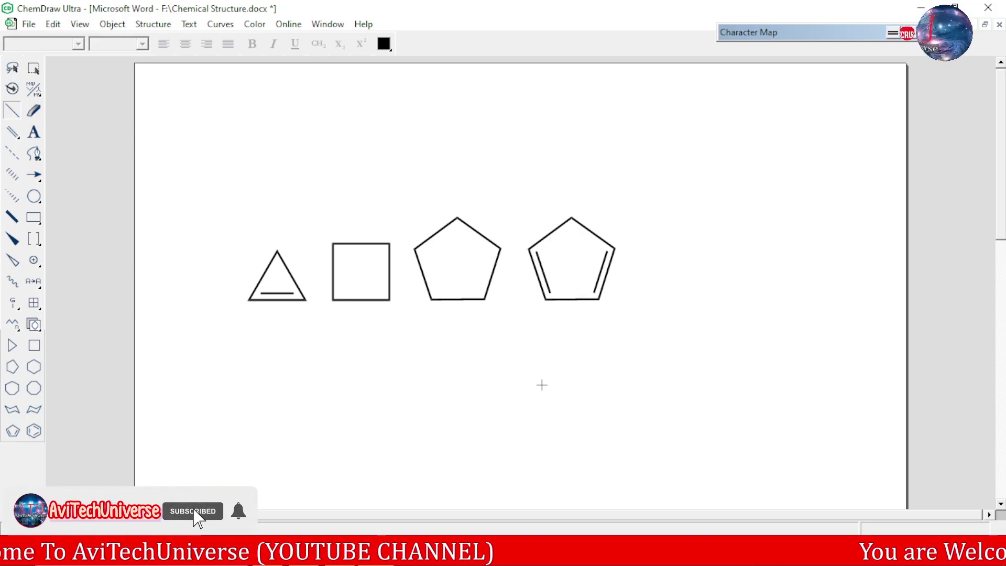
Add circled minus charges at the triangle's apex, square's upper-right corner and first pentagon's apex, and a lone pair above the second pentagon.
{"action": "left_click", "coordinate": [34, 262]}
{"action": "left_click", "coordinate": [37, 263]}
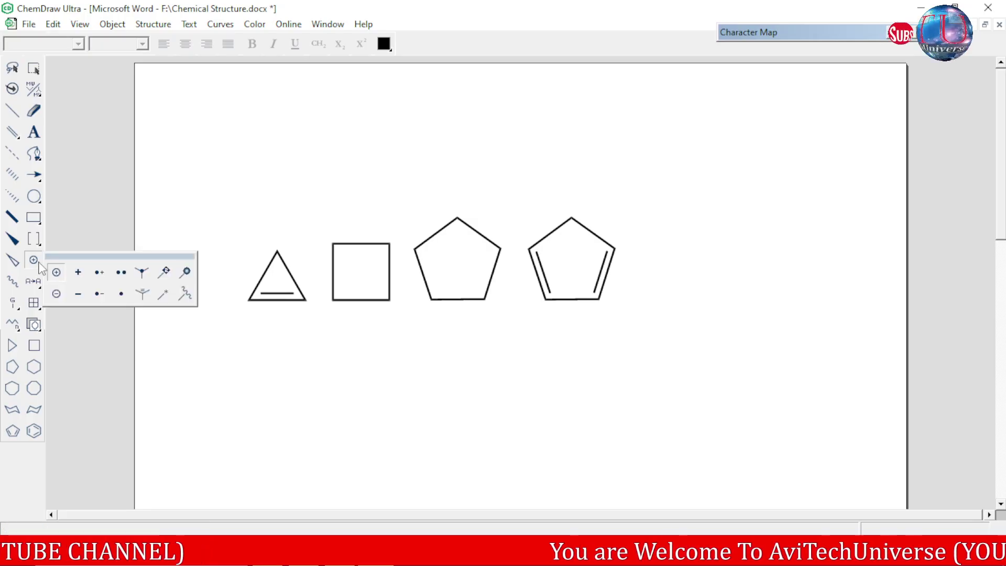
{"action": "left_click", "coordinate": [58, 294]}
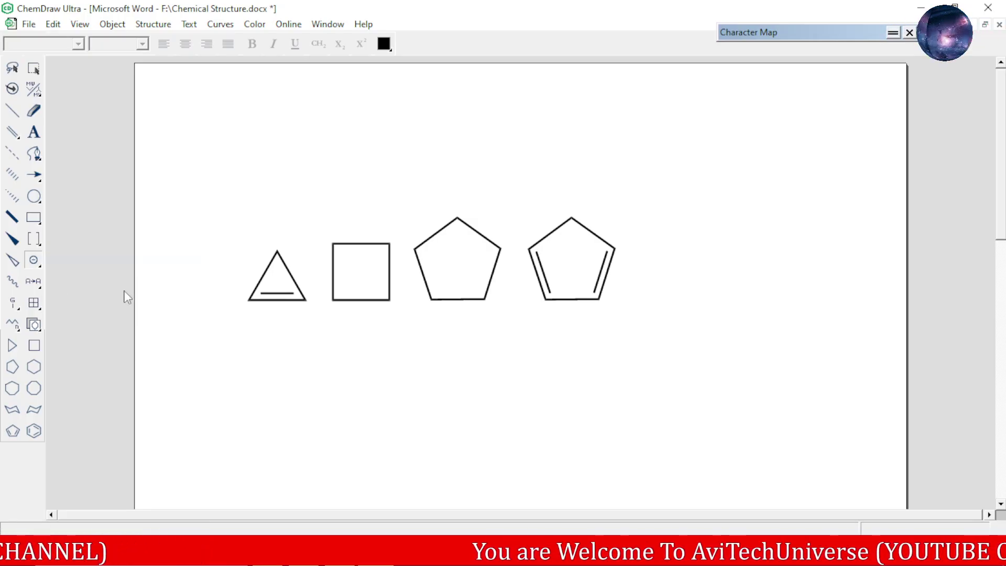
{"action": "left_click", "coordinate": [276, 251]}
{"action": "left_click", "coordinate": [389, 243]}
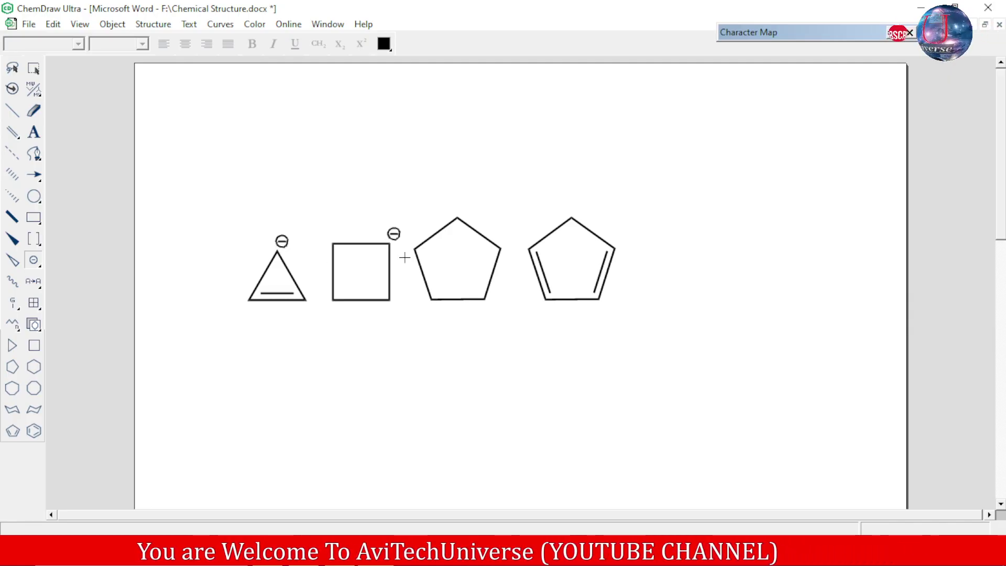
{"action": "left_click", "coordinate": [457, 216]}
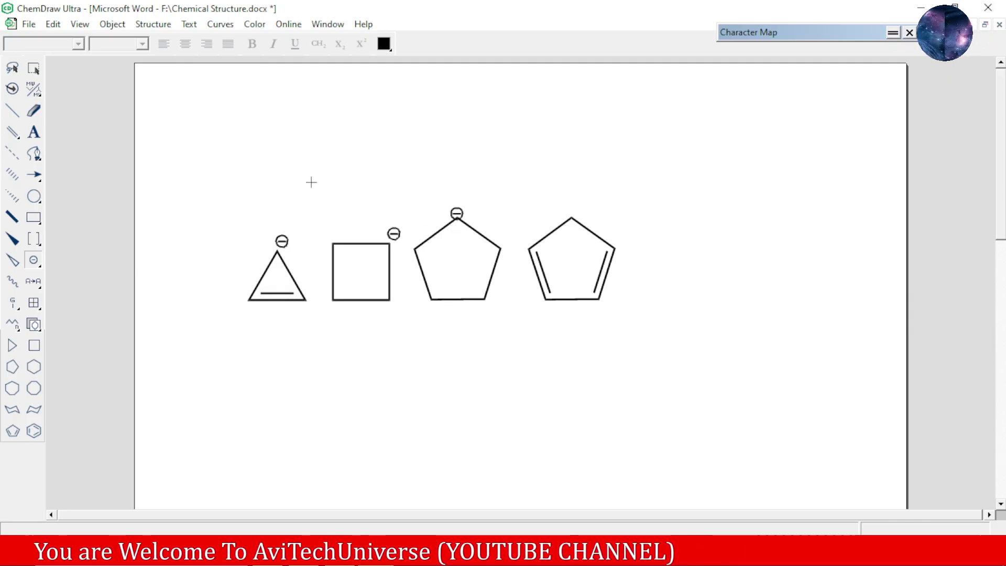
{"action": "left_click_drag", "start_coordinate": [35, 262], "coordinate": [121, 282]}
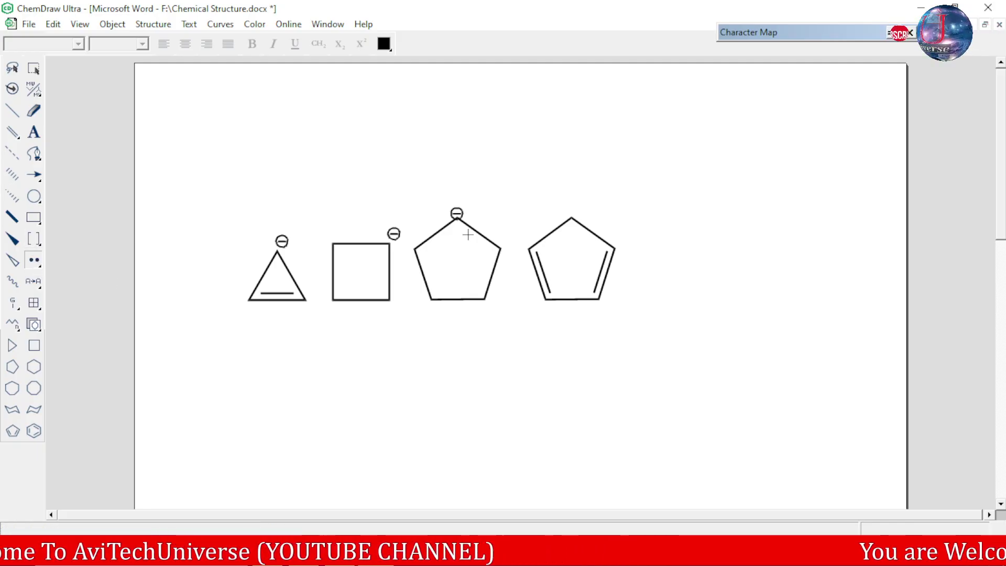
{"action": "left_click", "coordinate": [571, 214]}
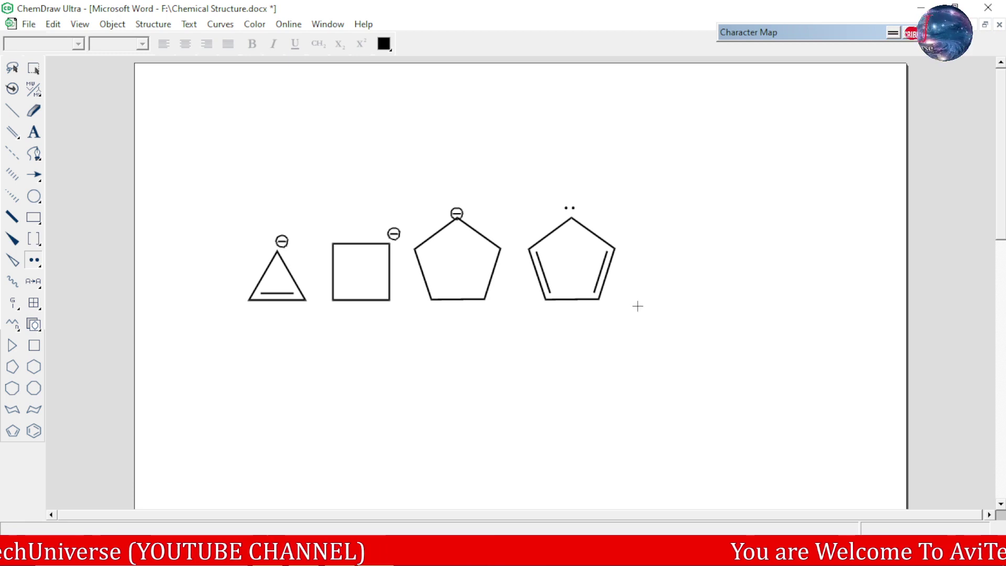
Add the caption "I" below the triangle and place copies of it below the square and both pentagons.
{"action": "left_click", "coordinate": [34, 133]}
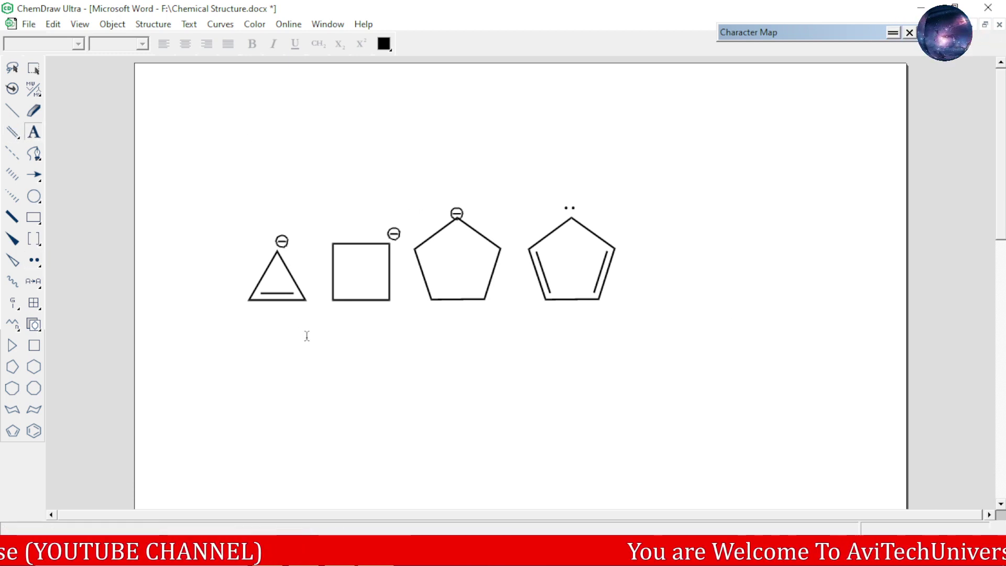
{"action": "left_click", "coordinate": [270, 315]}
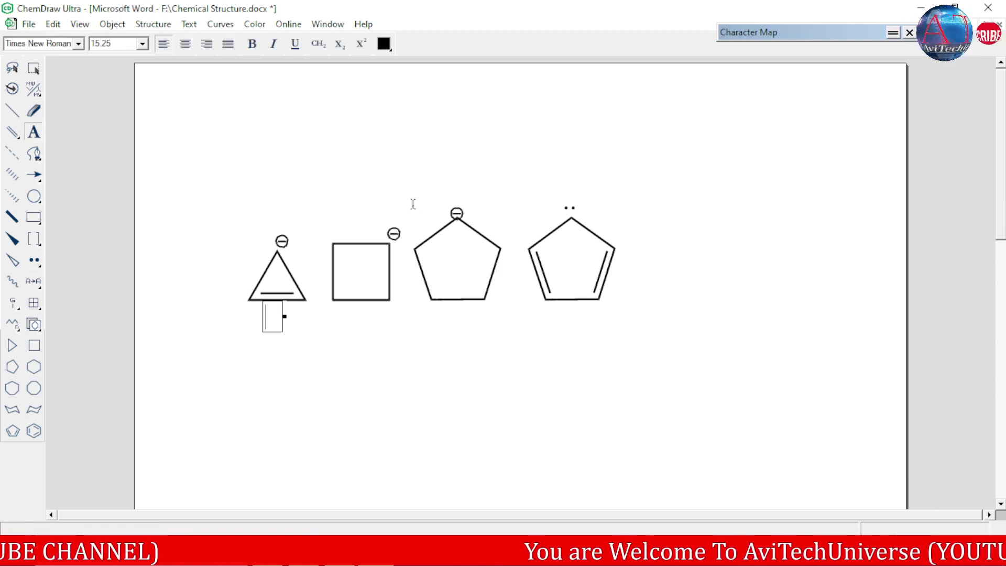
{"action": "type", "text": "I"}
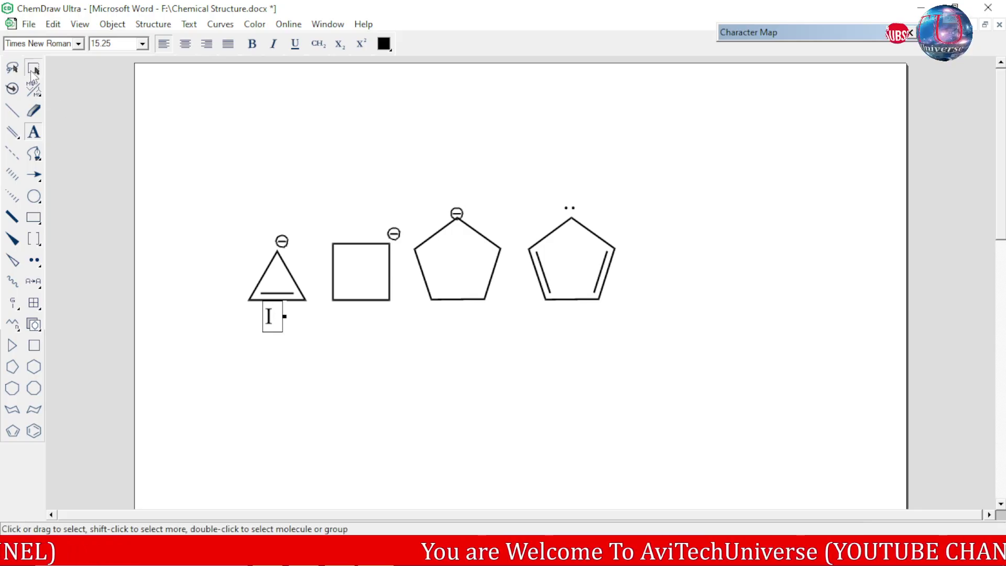
{"action": "key", "text": "Escape"}
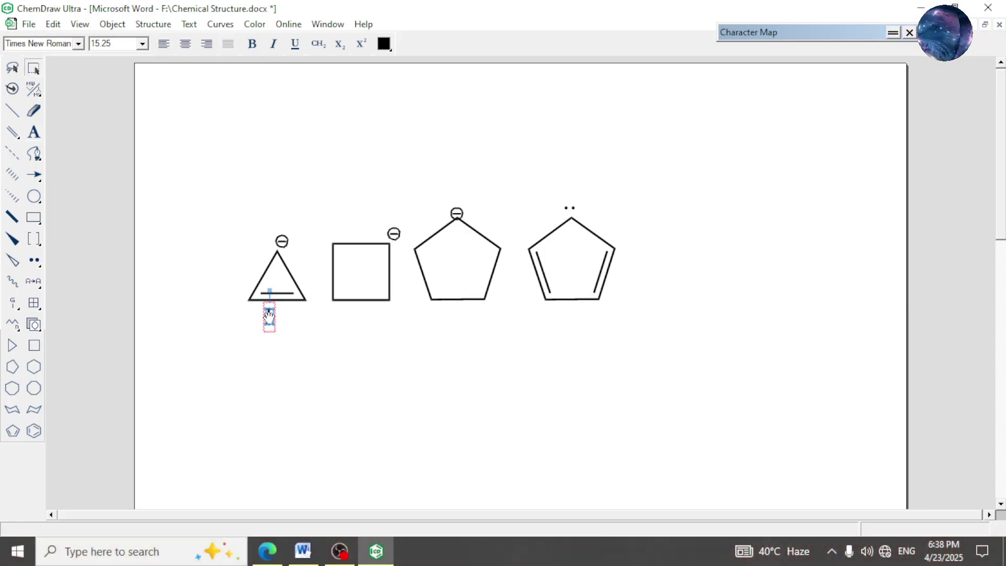
{"action": "left_click_drag", "start_coordinate": [269, 315], "coordinate": [573, 322]}
{"action": "left_click", "coordinate": [461, 347]}
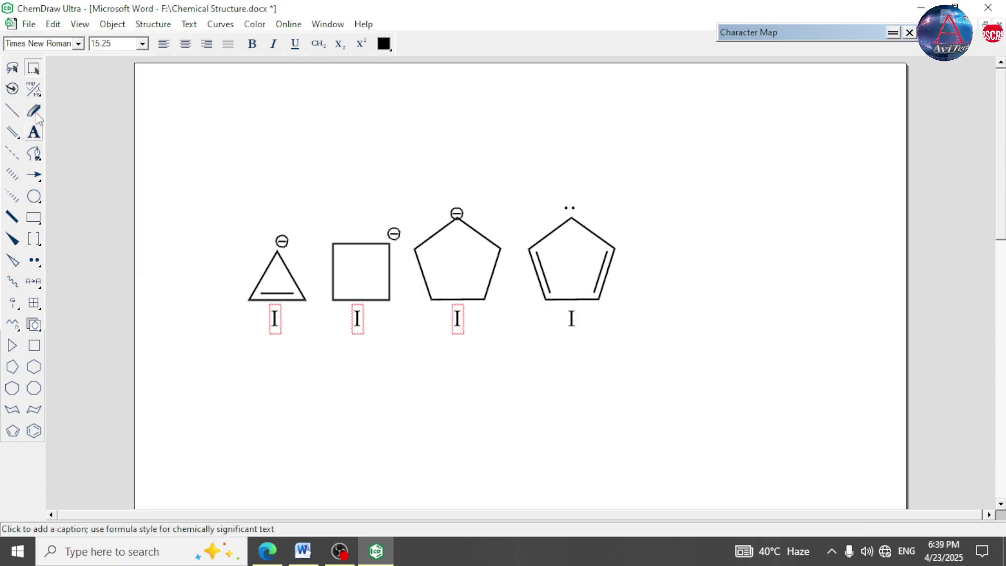
Change the captions below the second pentagon, first pentagon and square to IV, III and II.
{"action": "type", "text": "OV"}
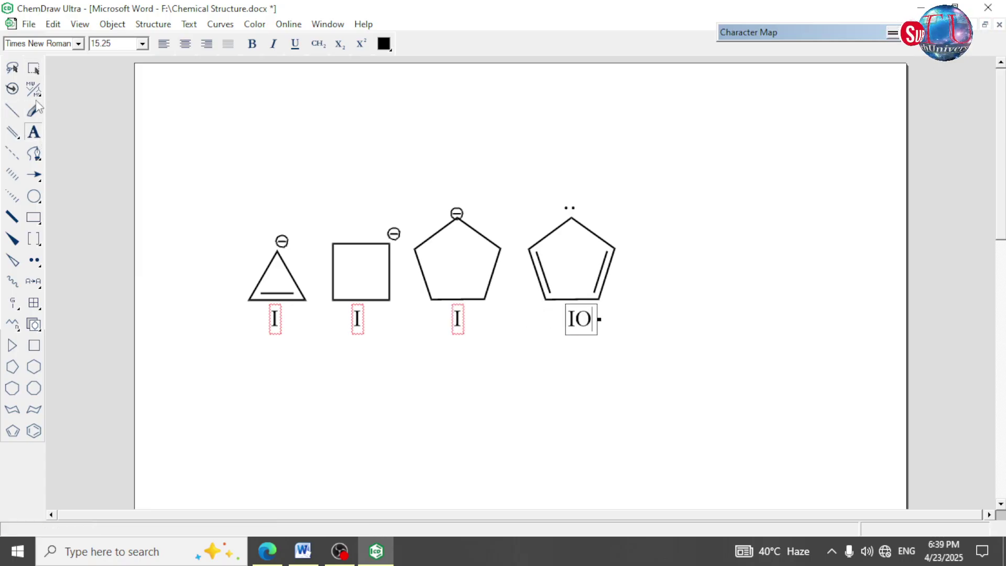
{"action": "key", "text": "BackSpace"}
{"action": "key", "text": "BackSpace"}
{"action": "type", "text": "V"}
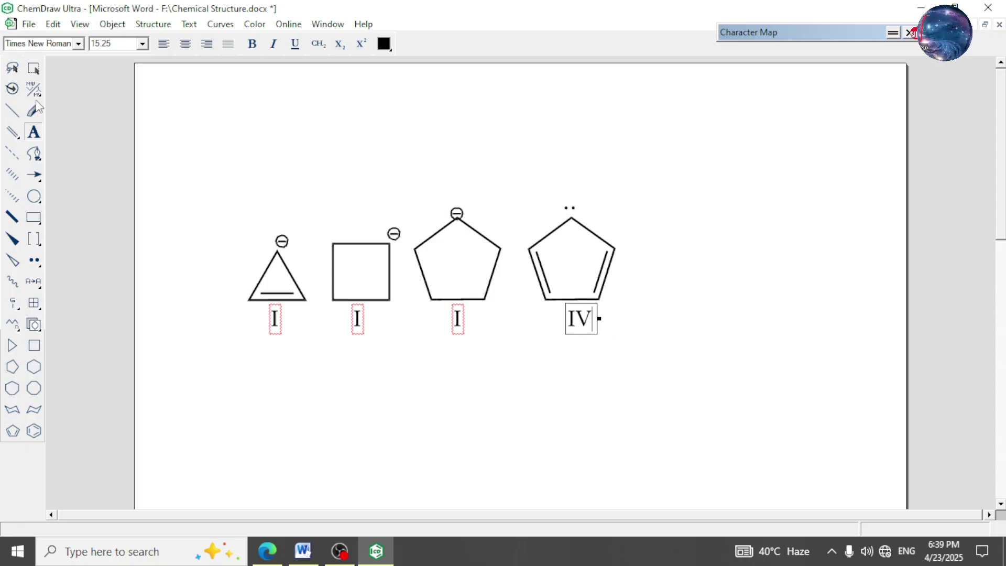
{"action": "key", "text": "shift+Tab"}
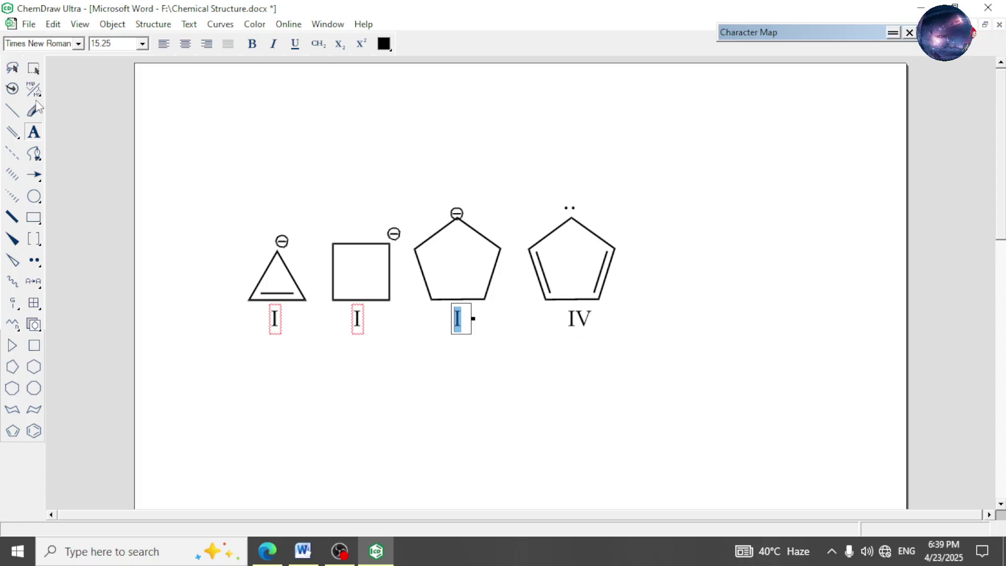
{"action": "type", "text": "III"}
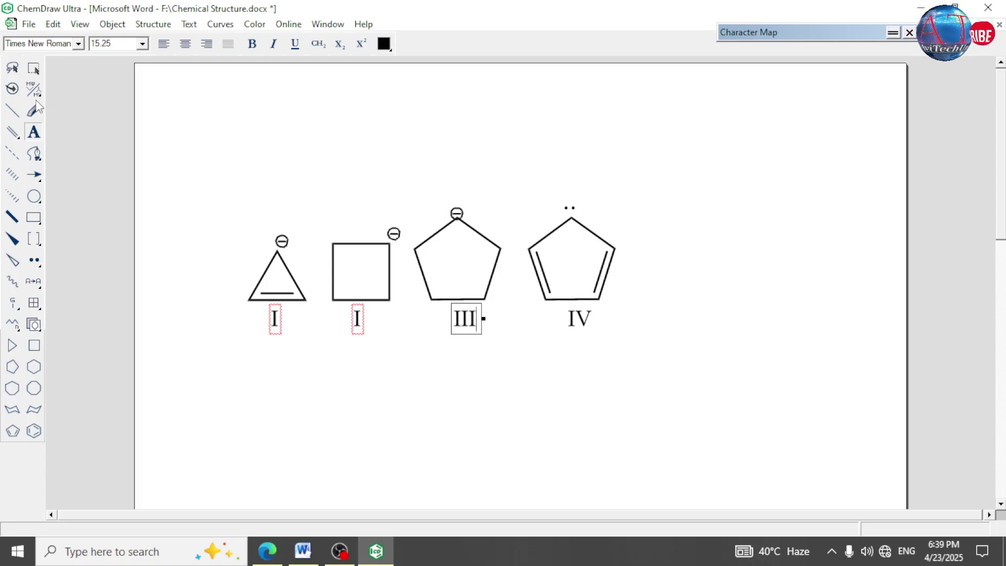
{"action": "key", "text": "shift+Tab"}
{"action": "type", "text": "II"}
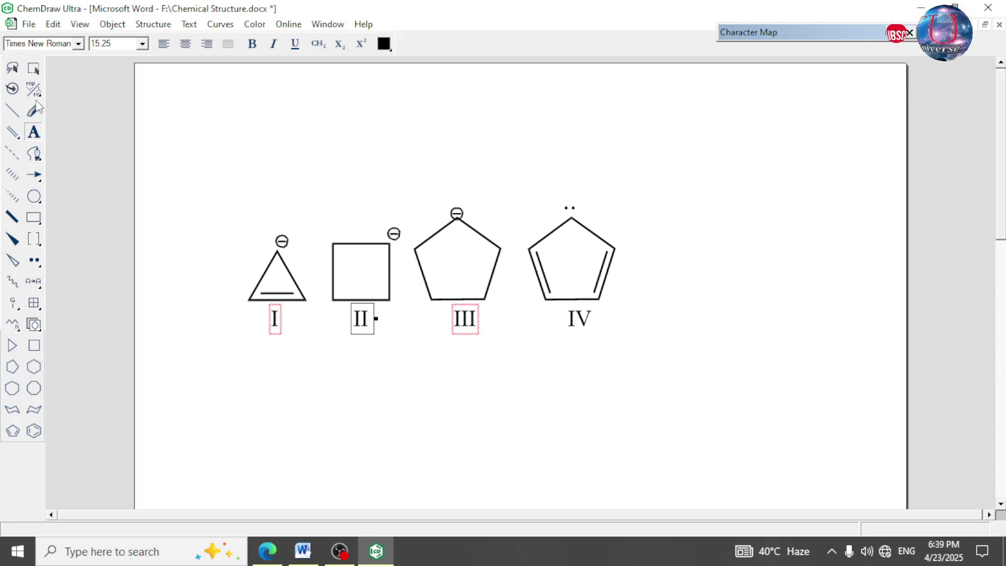
Shift the III and IV captions slightly left to center them beneath their pentagons.
{"action": "left_click", "coordinate": [33, 68]}
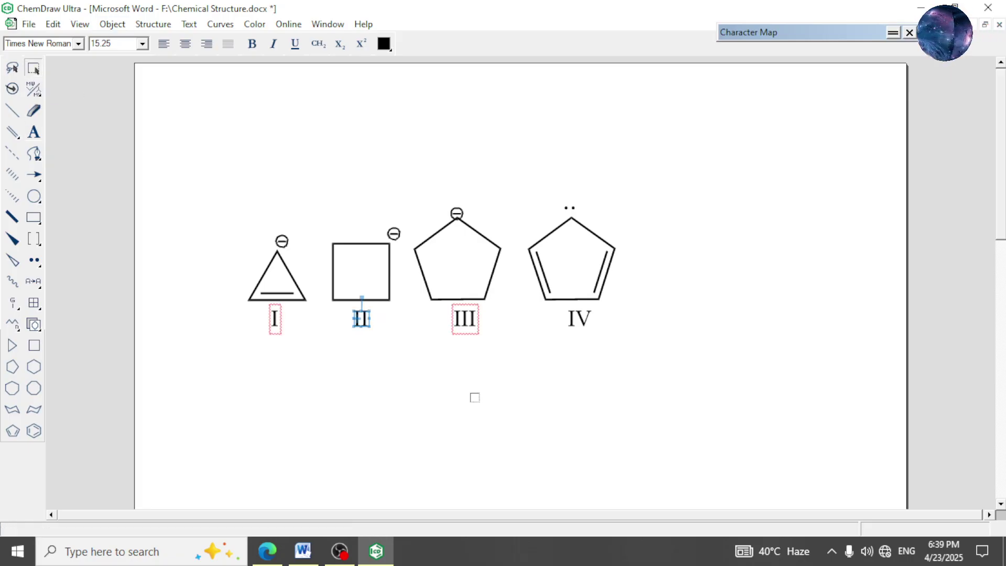
{"action": "left_click", "coordinate": [464, 320]}
{"action": "left_click_drag", "start_coordinate": [465, 320], "coordinate": [459, 320]}
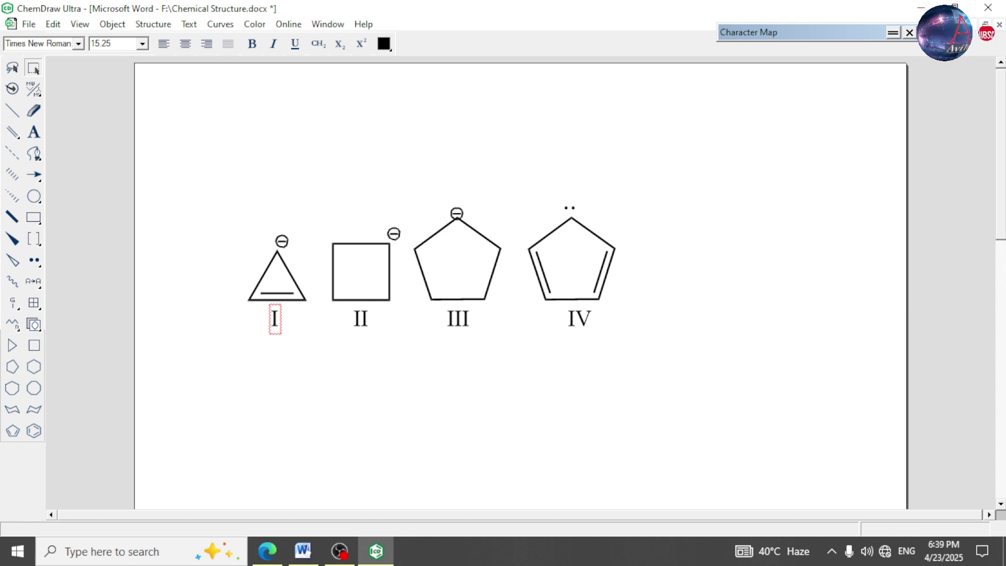
{"action": "left_click", "coordinate": [579, 318]}
{"action": "left_click_drag", "start_coordinate": [579, 318], "coordinate": [575, 319]}
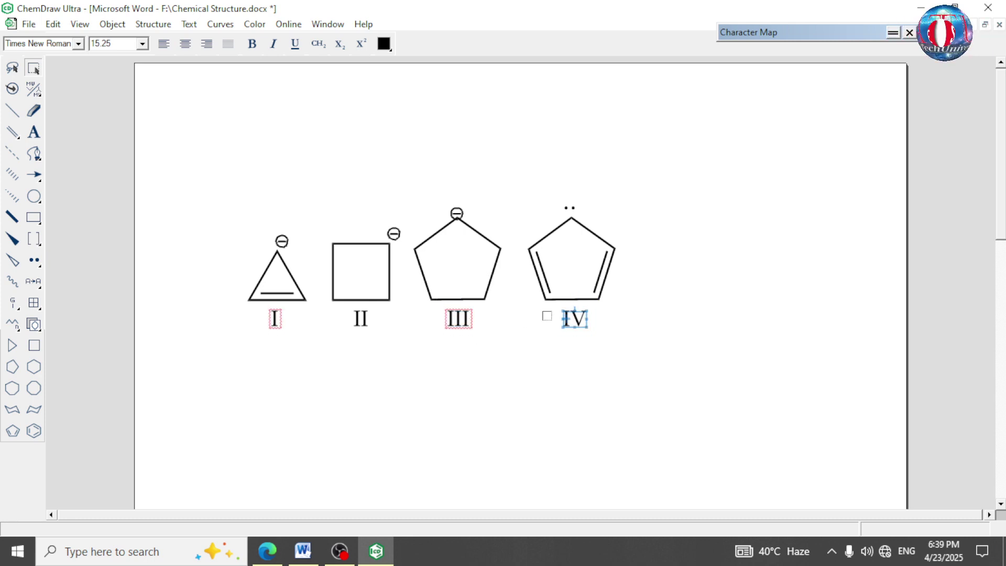
Scale down the four ring structures and their captions together, and set their text size to 11.
{"action": "left_click_drag", "start_coordinate": [301, 208], "coordinate": [631, 367]}
{"action": "left_click_drag", "start_coordinate": [188, 126], "coordinate": [791, 438]}
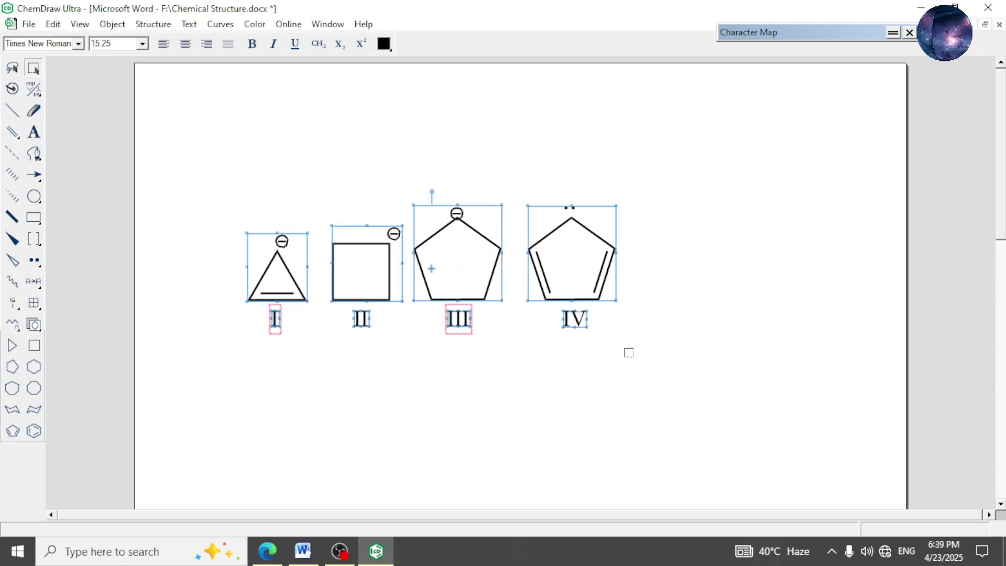
{"action": "left_click_drag", "start_coordinate": [615, 302], "coordinate": [568, 268]}
{"action": "left_click", "coordinate": [619, 322]}
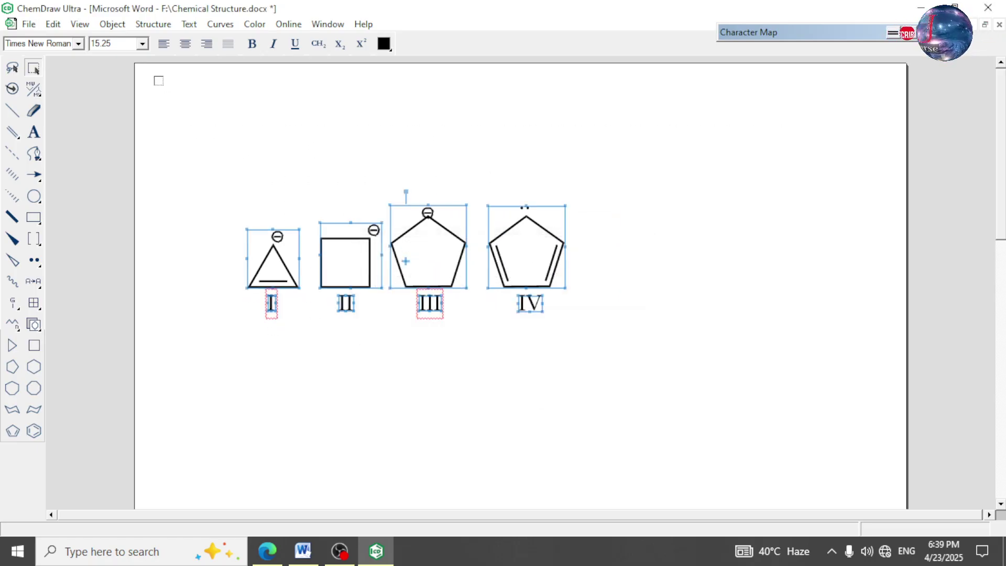
{"action": "left_click", "coordinate": [136, 46]}
{"action": "type", "text": "11"}
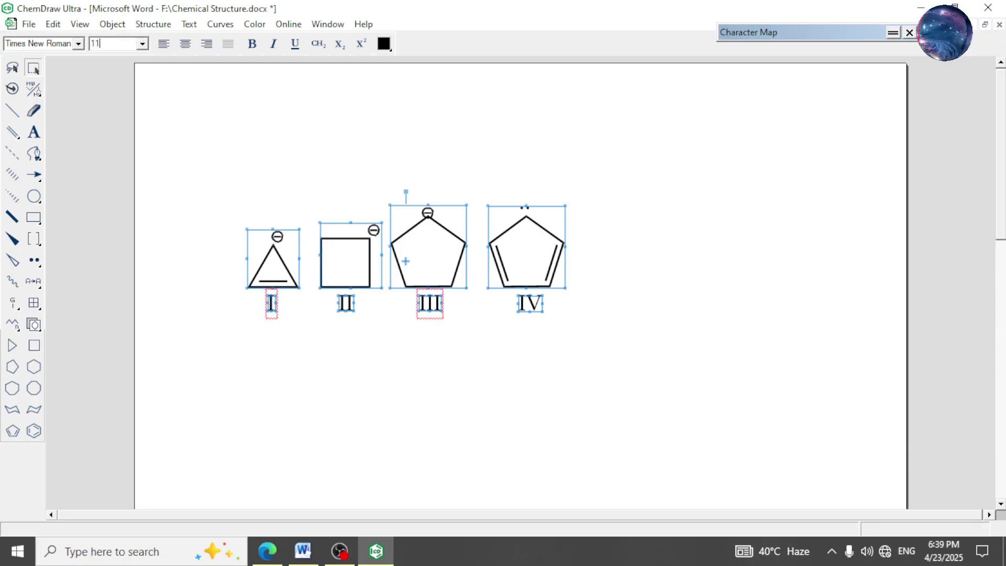
{"action": "key", "text": "Return"}
{"action": "key", "text": "Return"}
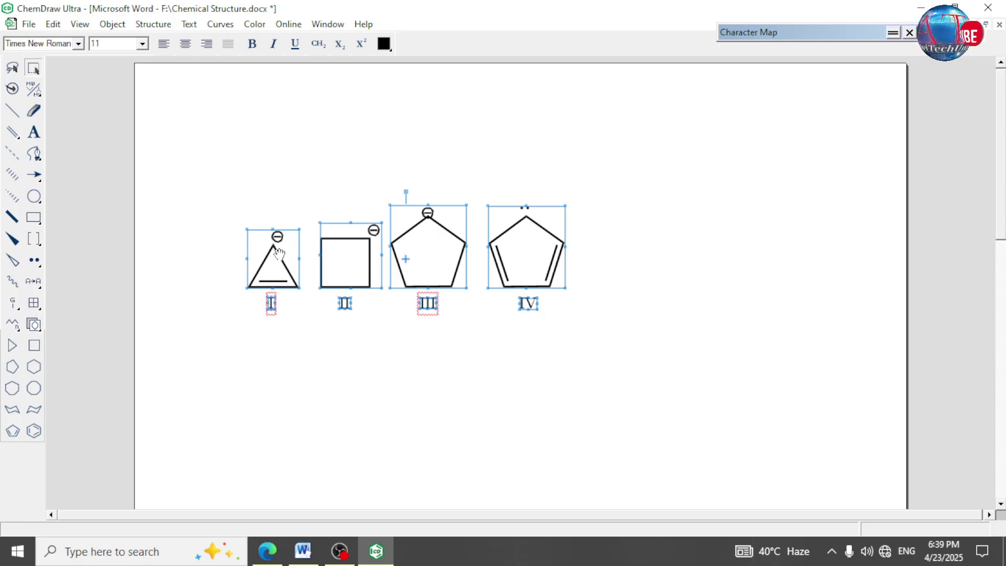
Raise the circled minus charge above structure III's apex, and return to the Word document on a new line below the drawing.
{"action": "left_click", "coordinate": [445, 155]}
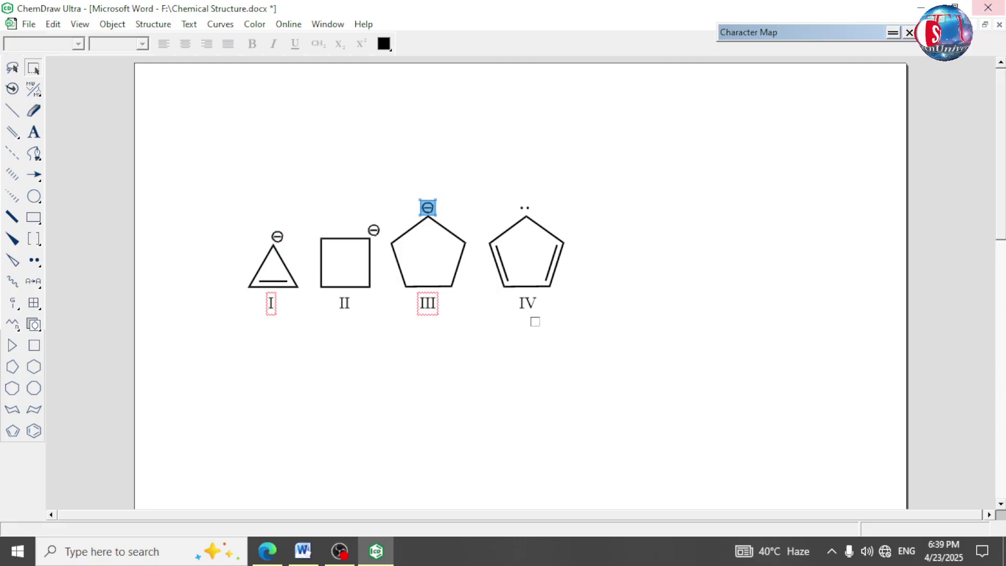
{"action": "left_click", "coordinate": [988, 7]}
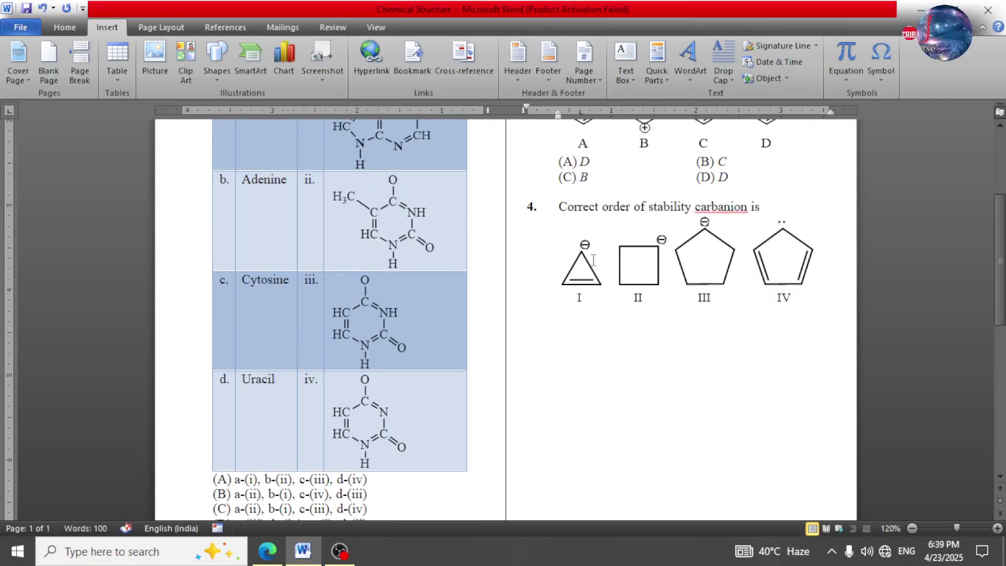
{"action": "left_click", "coordinate": [816, 302]}
{"action": "key", "text": "Return"}
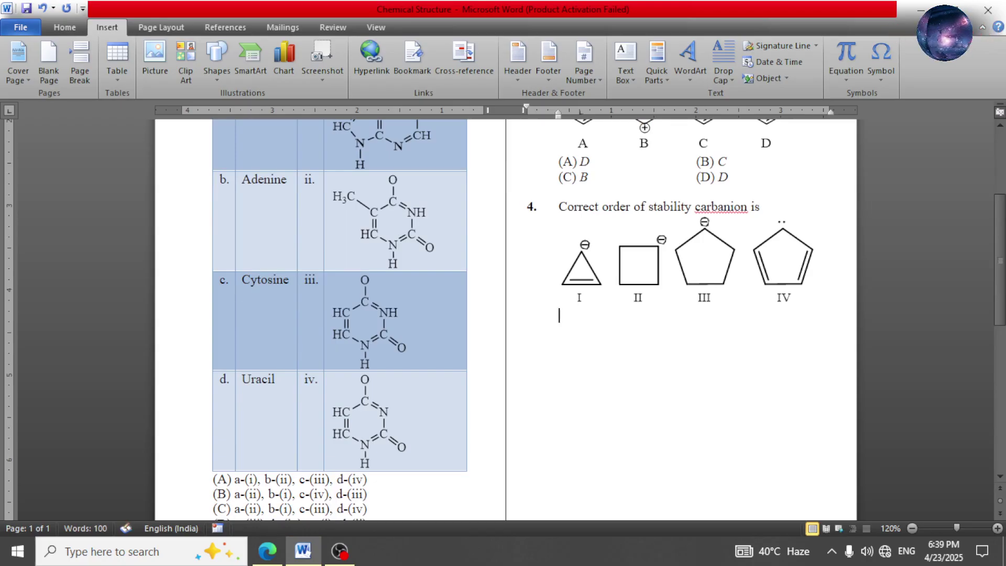
Enter the answer option "(A) III > II > IV > I" below the ring structures, followed by a tab.
{"action": "type", "text": "(A)"}
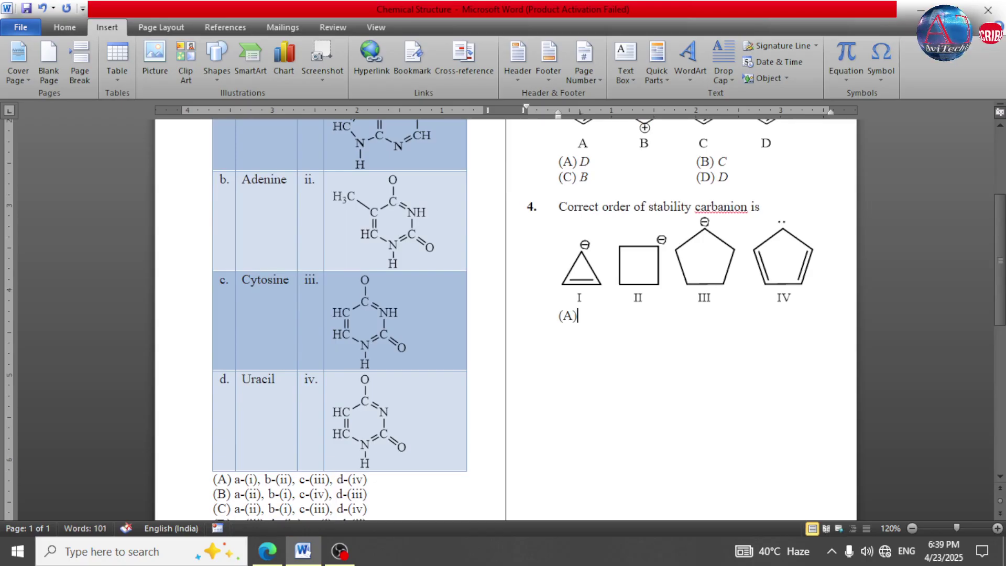
{"action": "type", "text": " III <"}
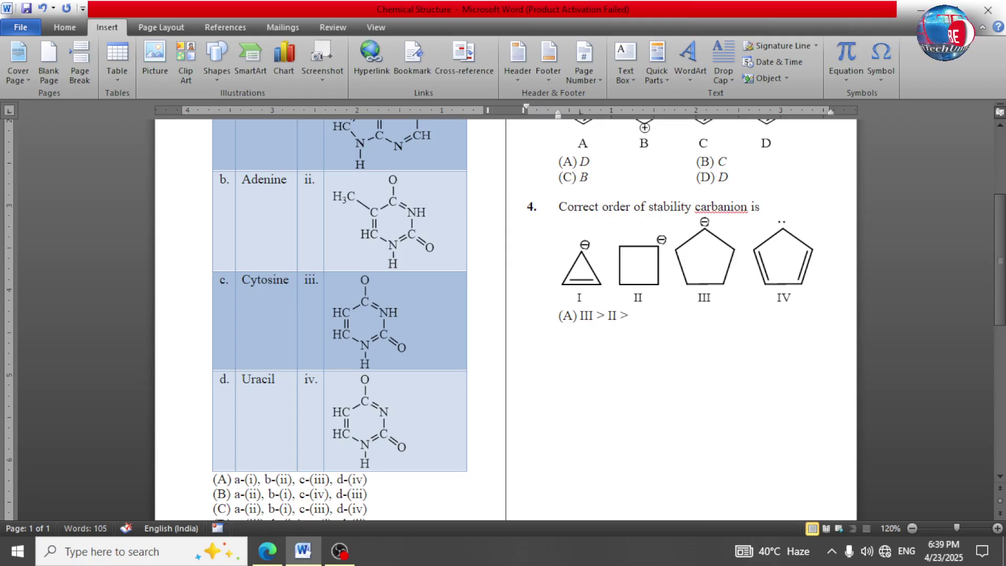
{"action": "type", "text": "I"}
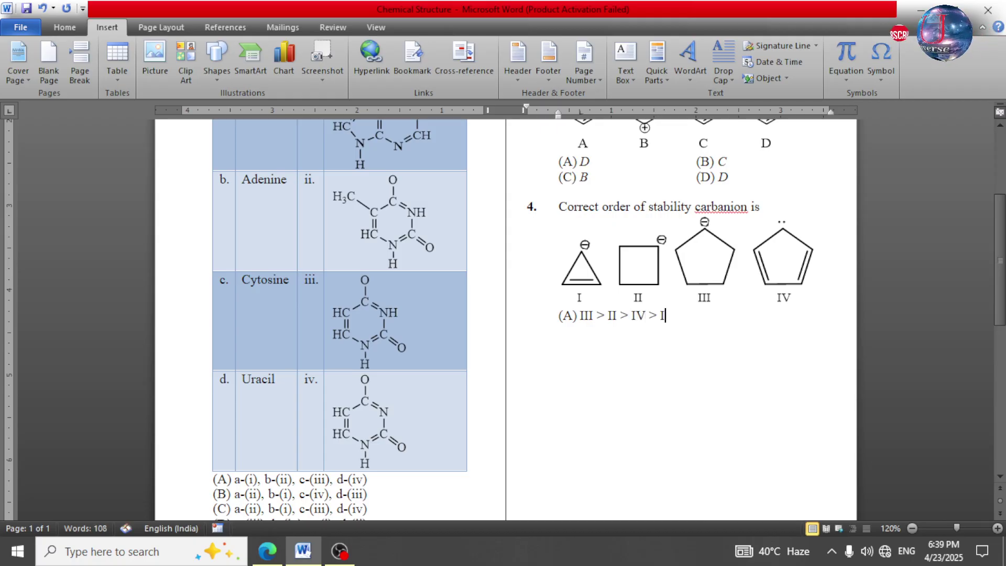
{"action": "key", "text": "Tab"}
{"action": "type", "text": "(A) III > II > IV > I\t"}
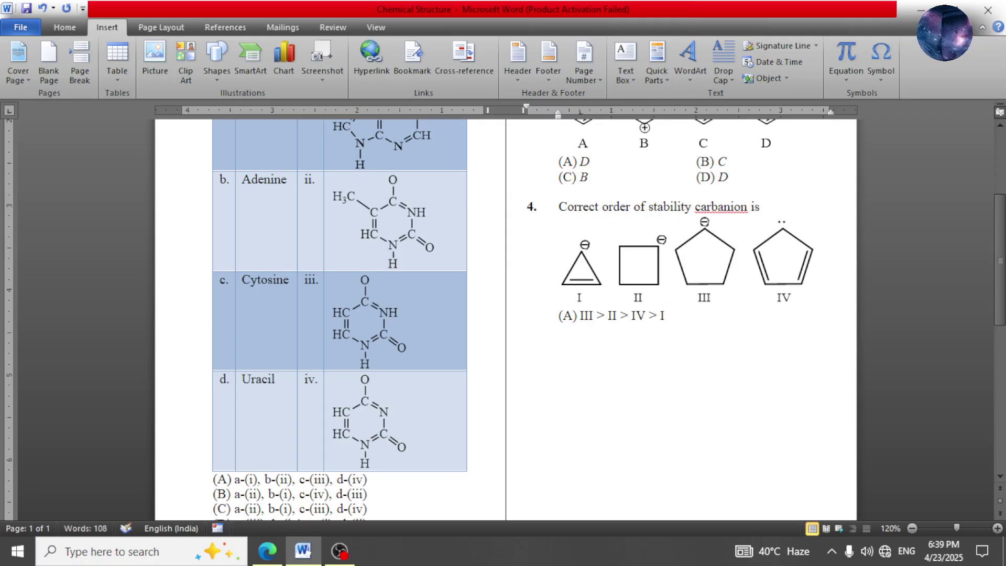
Add "(B) I > II > III > IV" beside option (A) and begin the next line with "(C)".
{"action": "type", "text": "("}
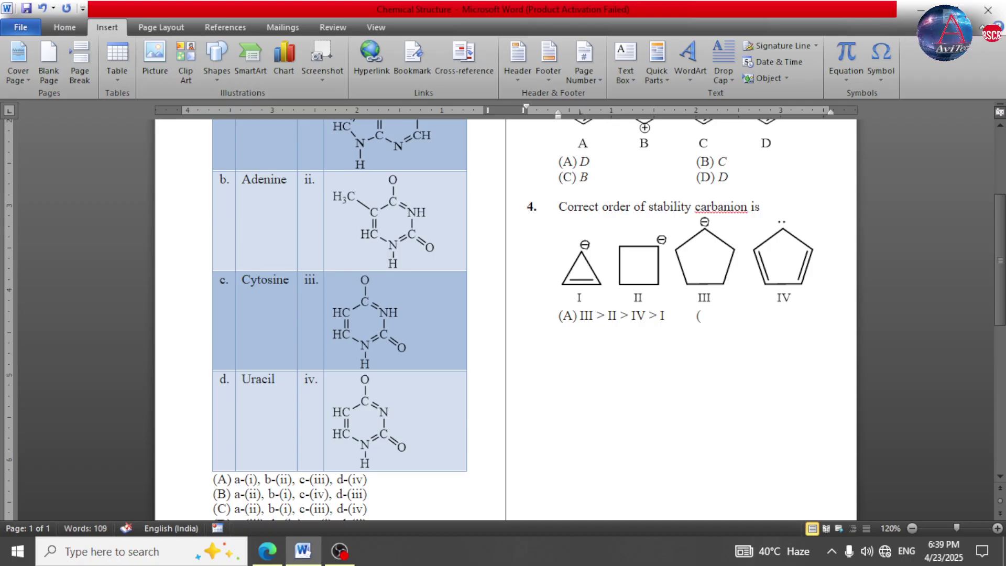
{"action": "type", "text": "B) I > II >"}
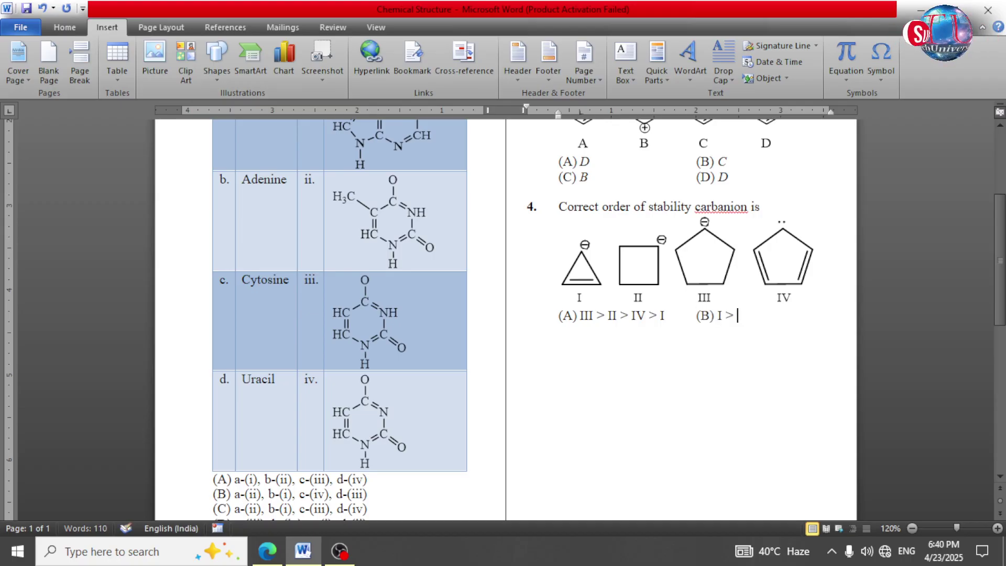
{"action": "type", "text": " III"}
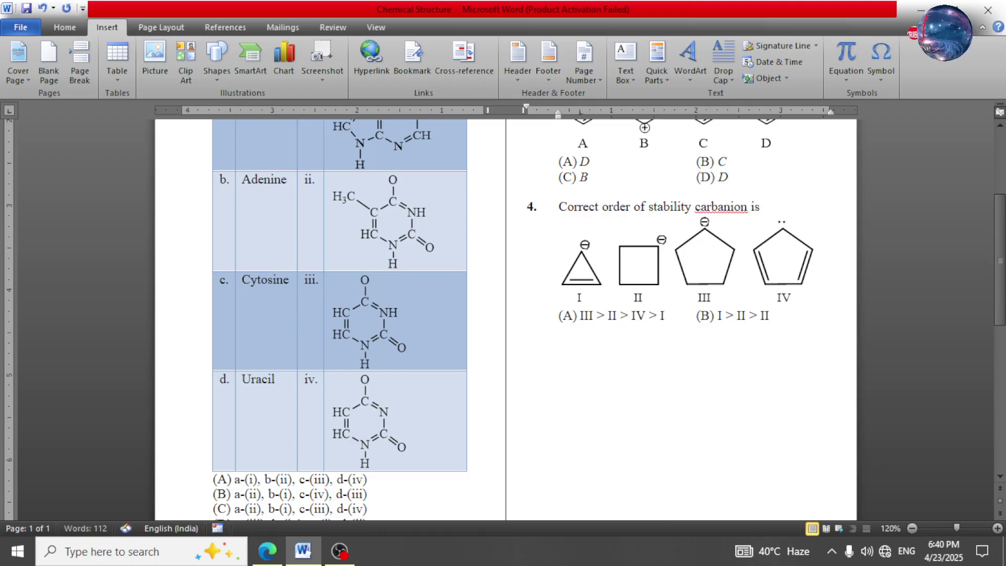
{"action": "type", "text": " > IV"}
{"action": "key", "text": "Return"}
{"action": "type", "text": "(C)"}
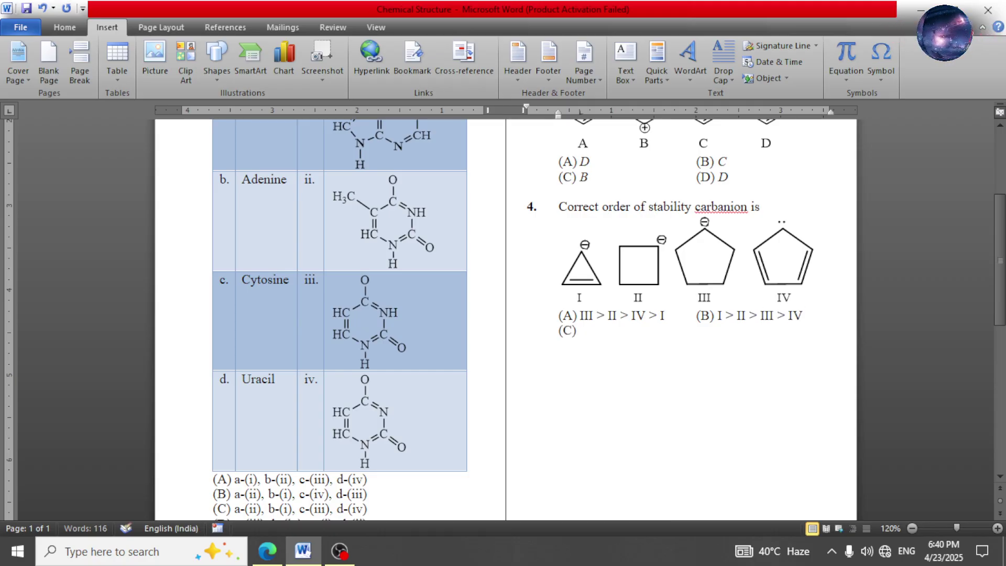
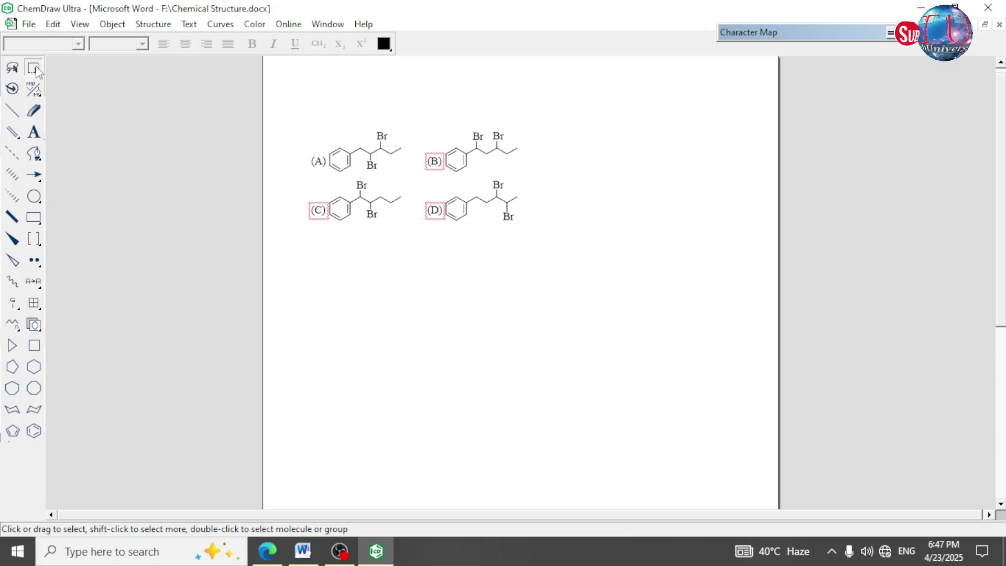
Delete all four dibromo structures together with the (B) and (D) labels, keeping only the (A) and (C) labels.
{"action": "left_click_drag", "start_coordinate": [350, 178], "coordinate": [424, 256]}
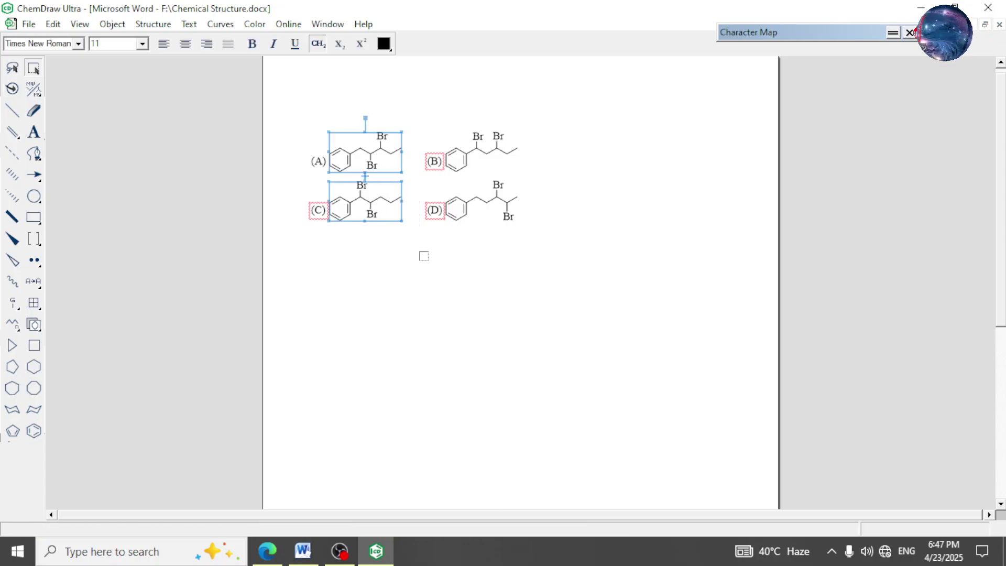
{"action": "key", "text": "Delete"}
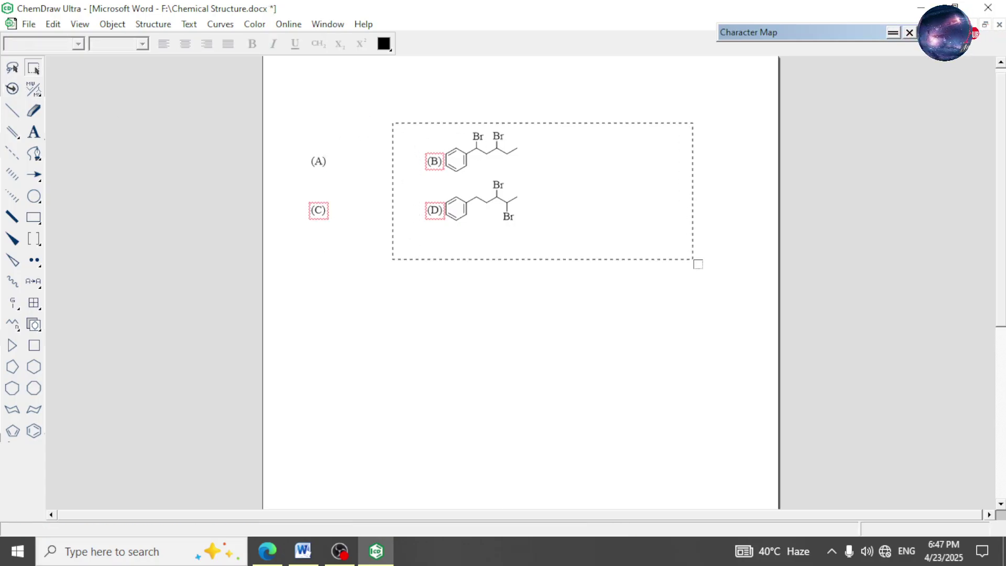
{"action": "key", "text": "Delete"}
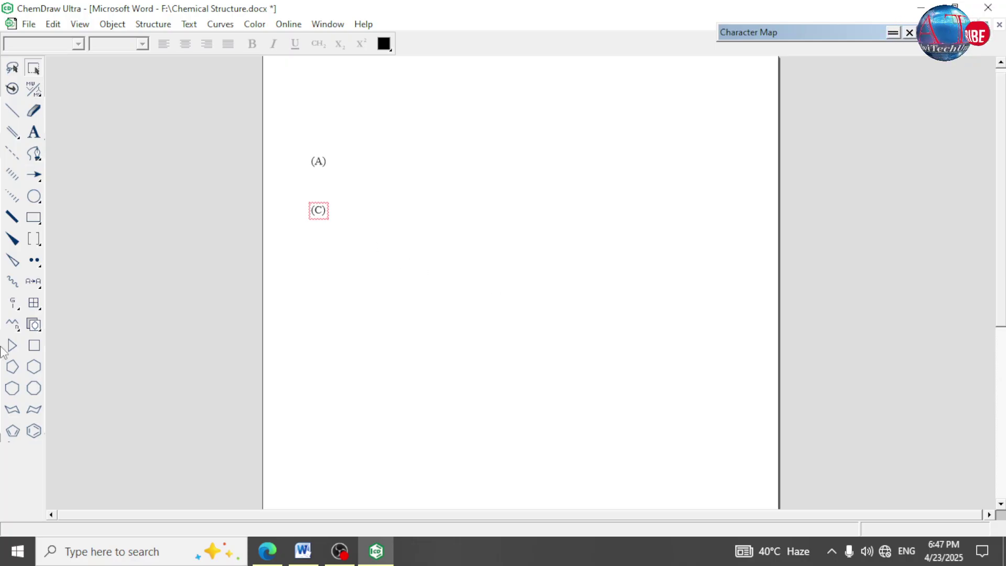
Draw an unfilled circle with the orbital tool and position it beside the (A) label.
{"action": "left_click", "coordinate": [21, 387]}
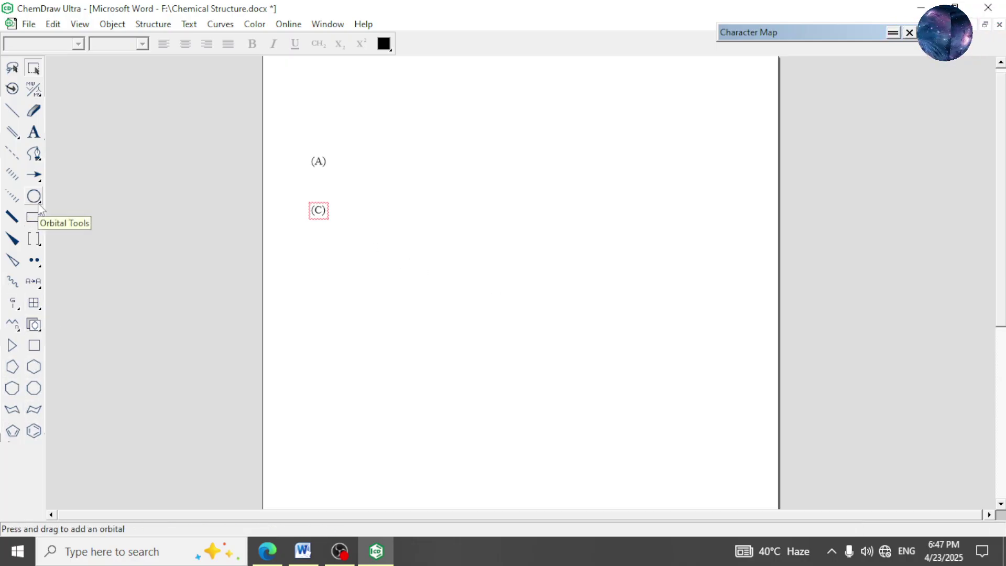
{"action": "left_click_drag", "start_coordinate": [35, 204], "coordinate": [79, 199]}
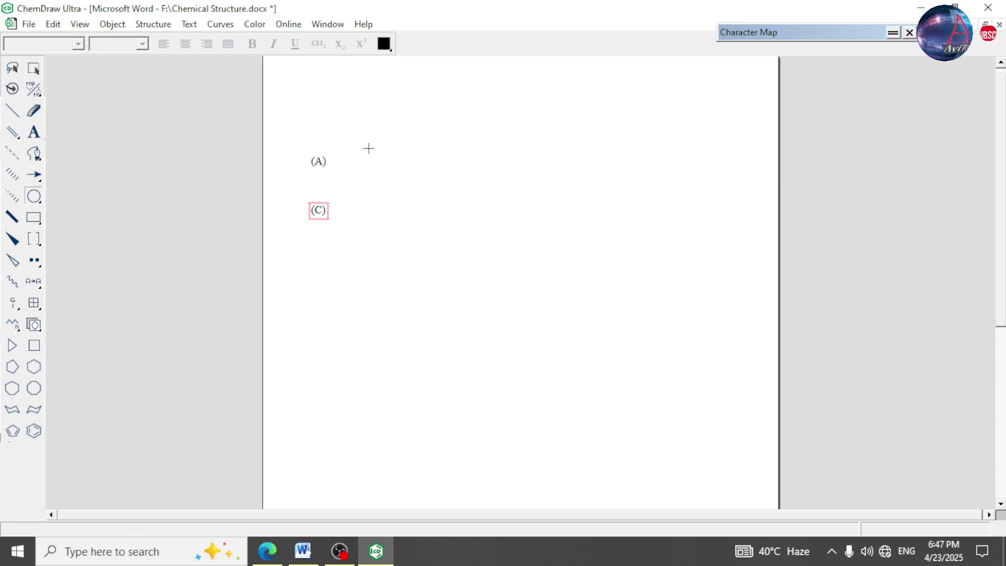
{"action": "left_click", "coordinate": [356, 147]}
{"action": "key", "text": "ctrl+]"}
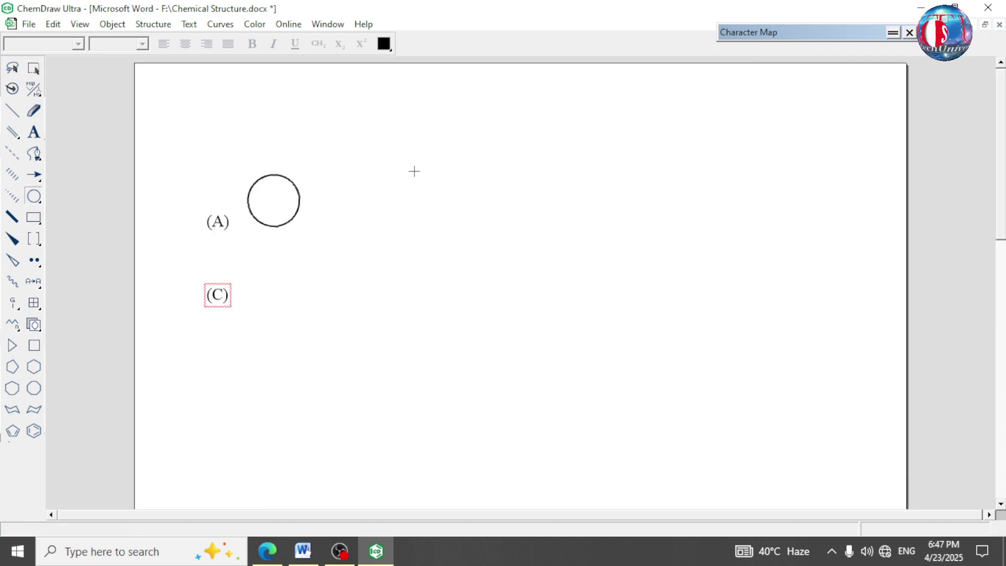
{"action": "left_click", "coordinate": [34, 67]}
{"action": "left_click_drag", "start_coordinate": [274, 204], "coordinate": [277, 228]}
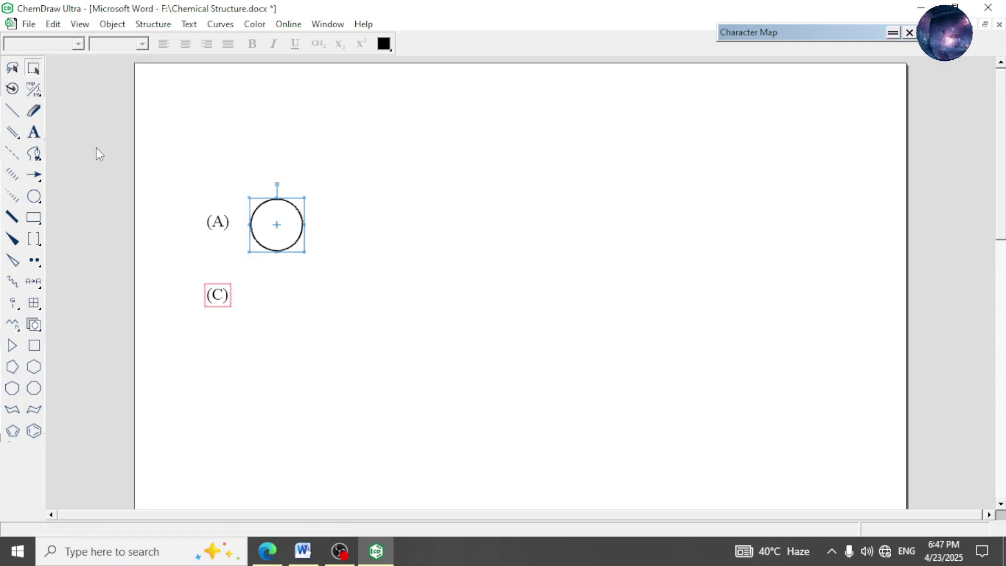
Draw three solid bonds meeting in a Y shape and place their junction at the center of the circle beside (A).
{"action": "left_click", "coordinate": [12, 110]}
{"action": "left_click", "coordinate": [505, 171]}
{"action": "left_click", "coordinate": [506, 171]}
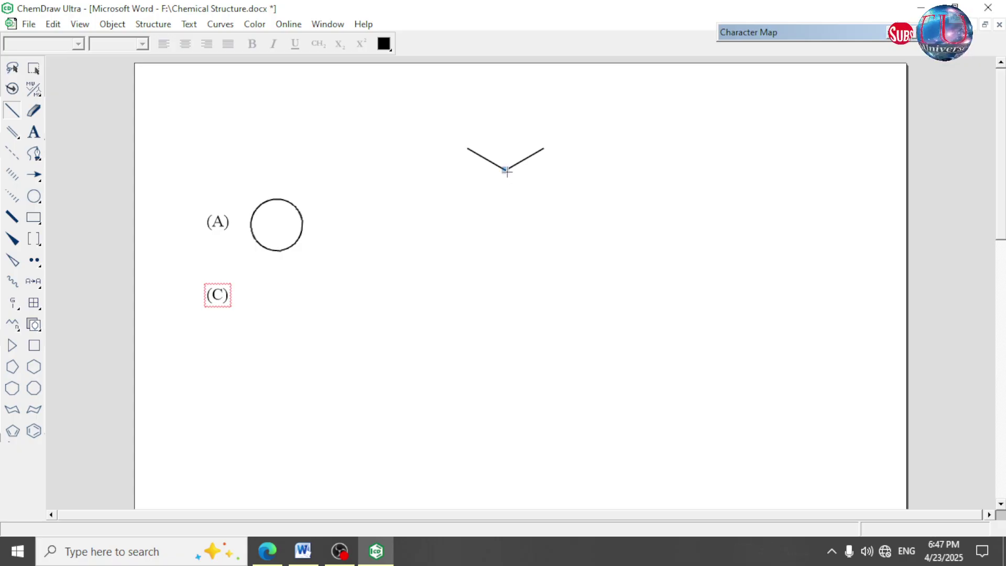
{"action": "left_click", "coordinate": [506, 170]}
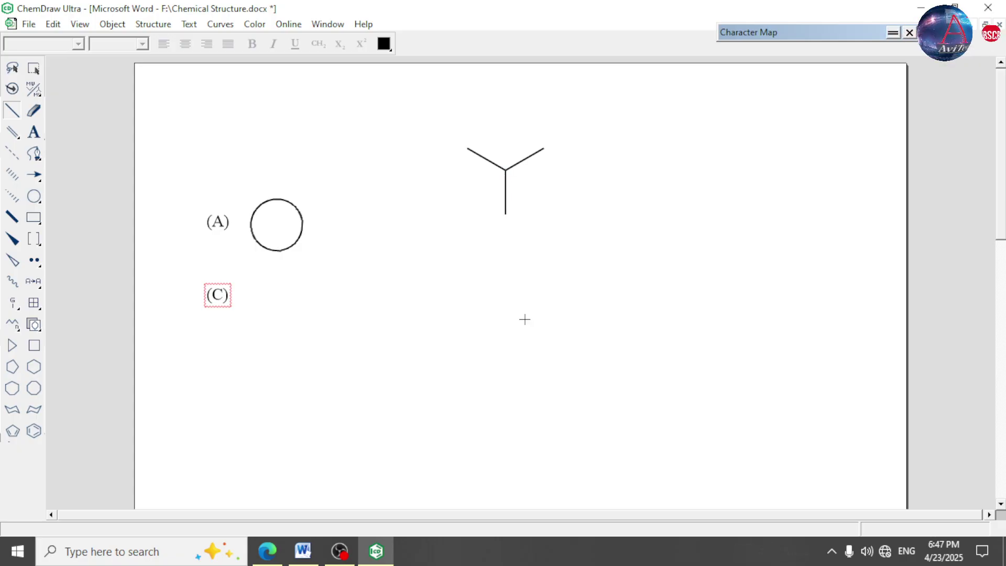
{"action": "left_click", "coordinate": [33, 68]}
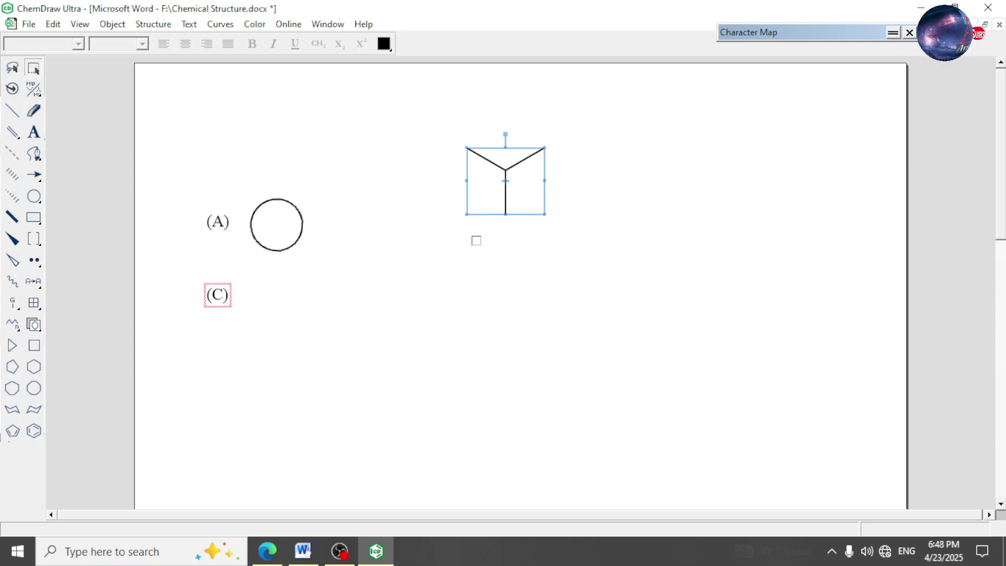
{"action": "left_click_drag", "start_coordinate": [512, 171], "coordinate": [283, 225]}
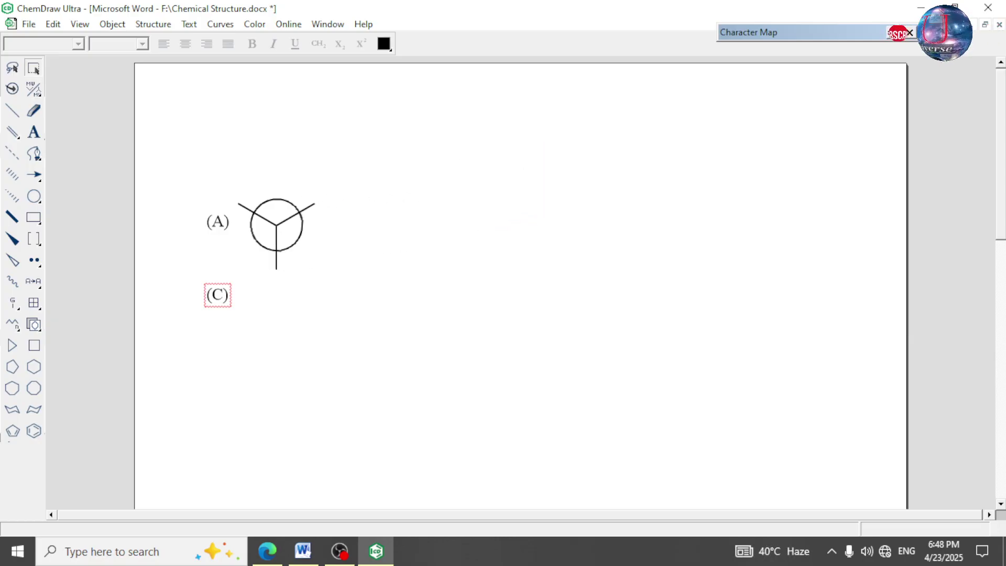
Flip the Y-shaped bonds vertically and move them up until their junction sits at the circle's center.
{"action": "left_click", "coordinate": [302, 226]}
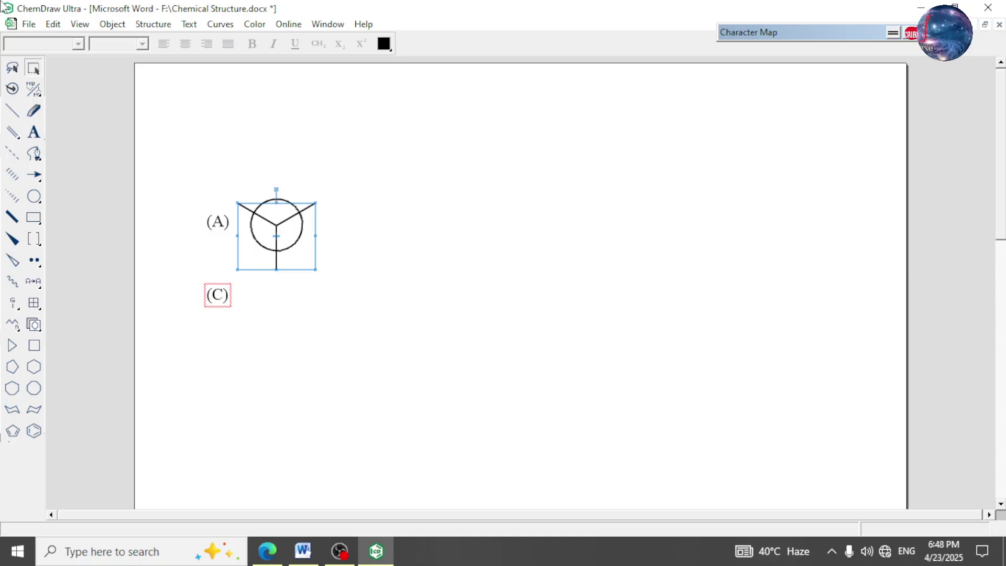
{"action": "left_click", "coordinate": [78, 25]}
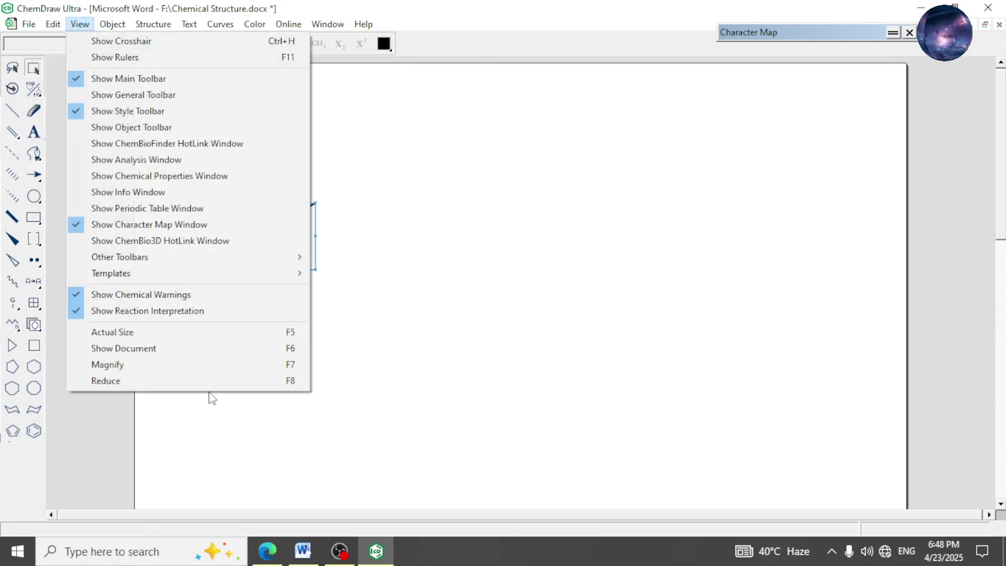
{"action": "mouse_move", "coordinate": [180, 258]}
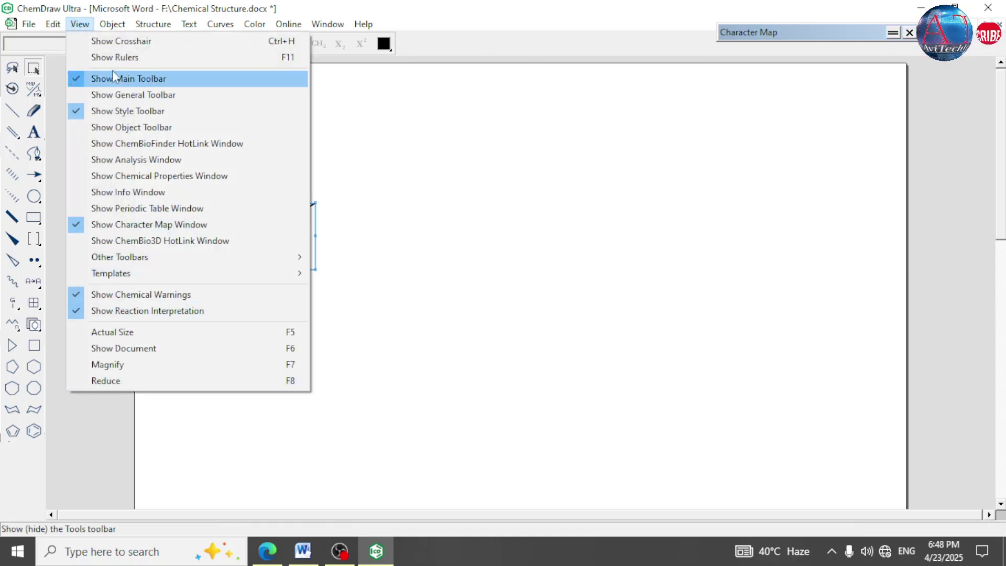
{"action": "mouse_move", "coordinate": [120, 21]}
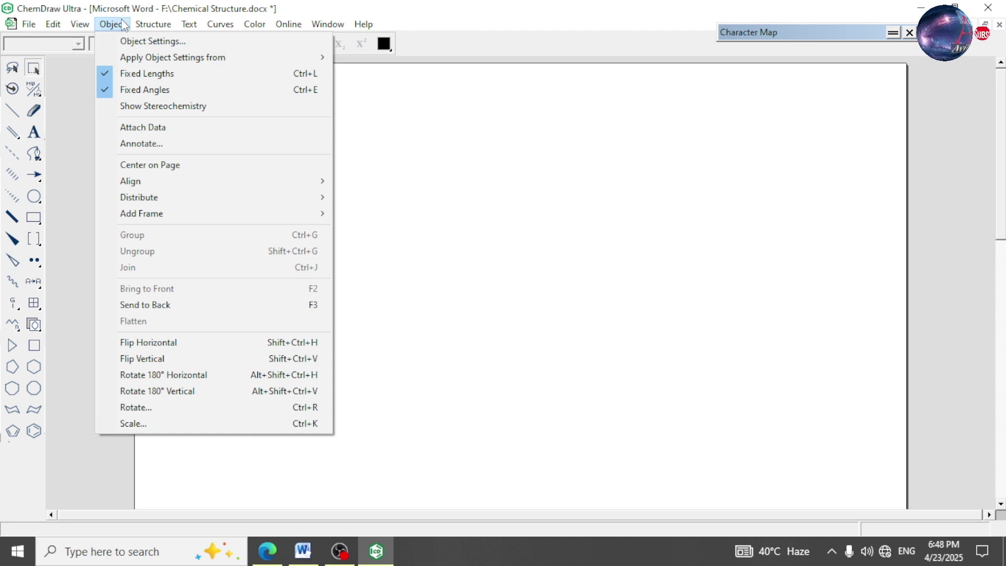
{"action": "left_click", "coordinate": [220, 359]}
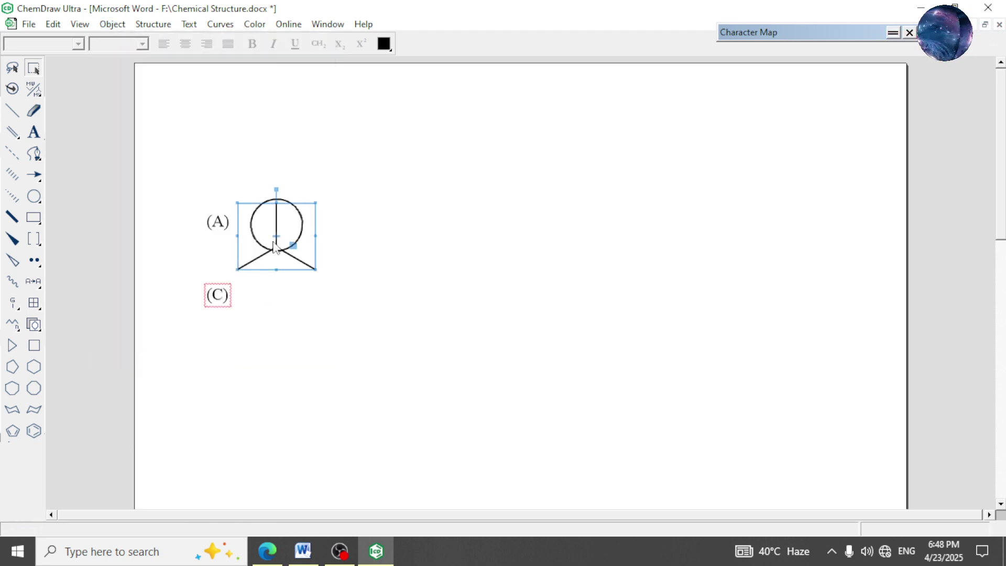
{"action": "key", "text": "Up"}
{"action": "key", "text": "Up"}
{"action": "key", "text": "Up"}
{"action": "key", "text": "Up"}
{"action": "key", "text": "Up"}
{"action": "key", "text": "Up"}
{"action": "key", "text": "Up"}
{"action": "key", "text": "Up"}
{"action": "key", "text": "Up"}
{"action": "key", "text": "Up"}
{"action": "key", "text": "Up"}
{"action": "key", "text": "Up"}
{"action": "key", "text": "Up"}
{"action": "key", "text": "Up"}
{"action": "key", "text": "Up"}
{"action": "key", "text": "Up"}
{"action": "key", "text": "Up"}
{"action": "key", "text": "Up"}
{"action": "key", "text": "Up"}
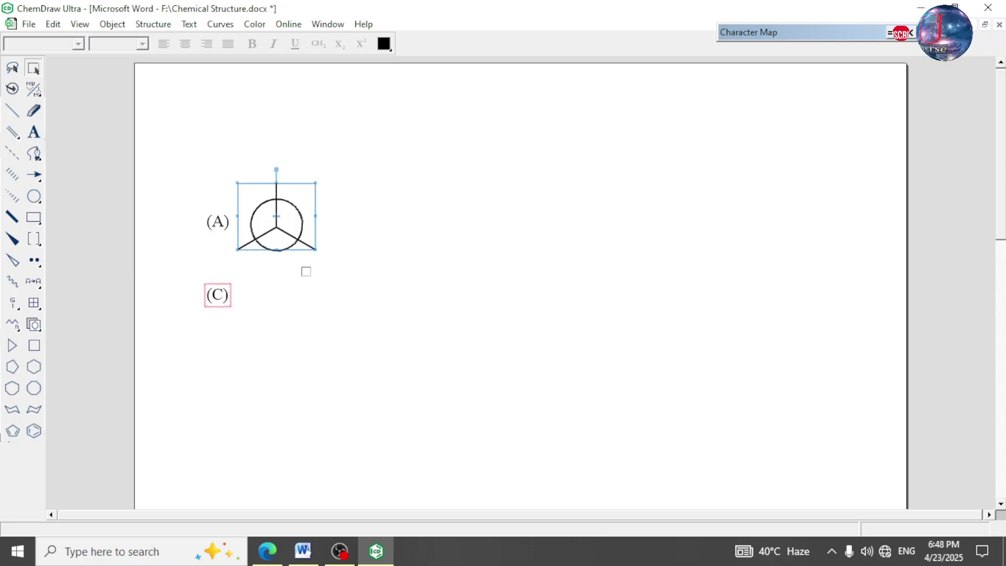
Duplicate the Y-shaped bonds beside (A) and place the copy over the original, sent behind the circle.
{"action": "left_click_drag", "start_coordinate": [278, 228], "coordinate": [309, 230]}
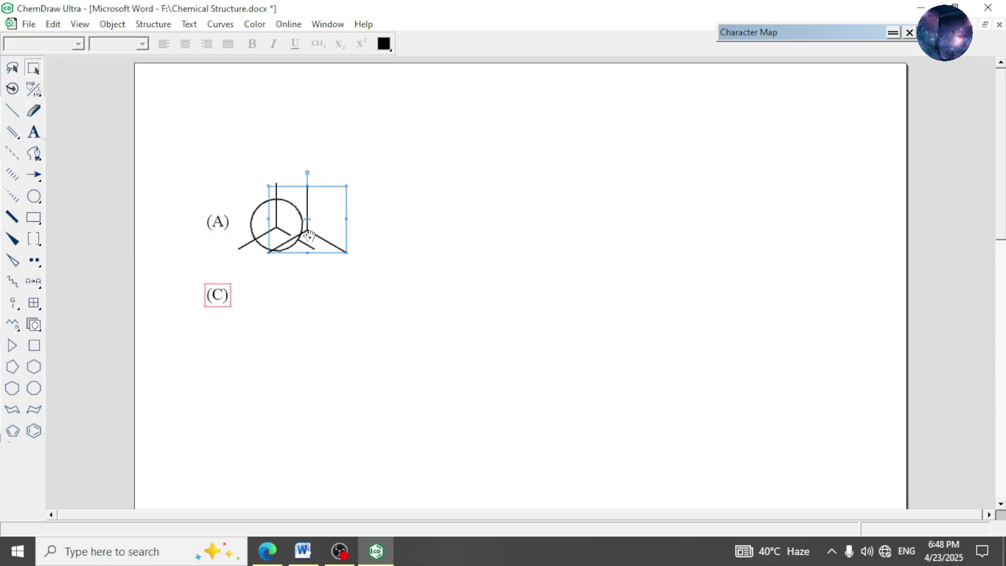
{"action": "left_click", "coordinate": [112, 24]}
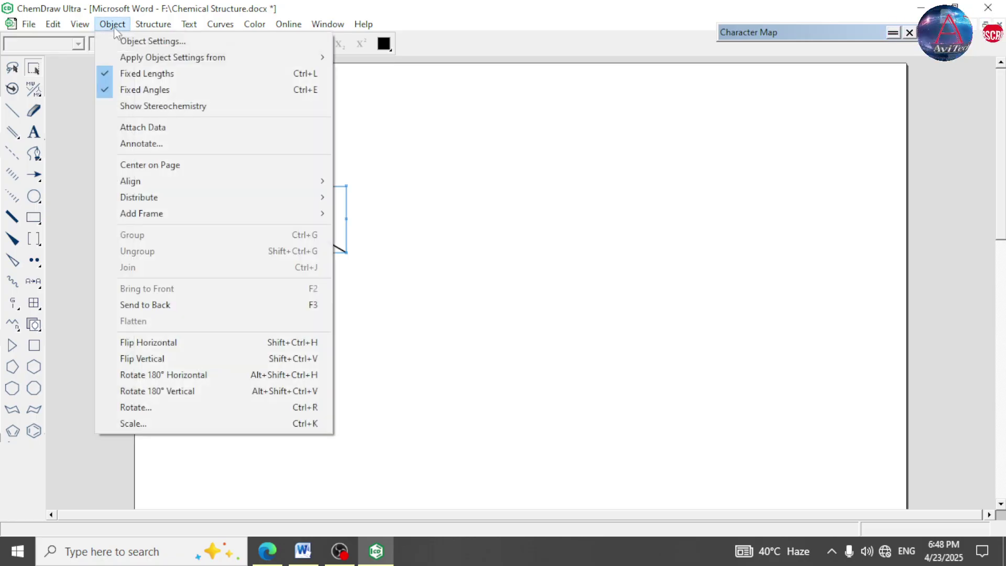
{"action": "left_click", "coordinate": [208, 304]}
{"action": "left_click_drag", "start_coordinate": [314, 242], "coordinate": [285, 237]}
{"action": "left_click_drag", "start_coordinate": [285, 226], "coordinate": [283, 219]}
{"action": "key", "text": "ctrl+z"}
{"action": "left_click", "coordinate": [283, 219]}
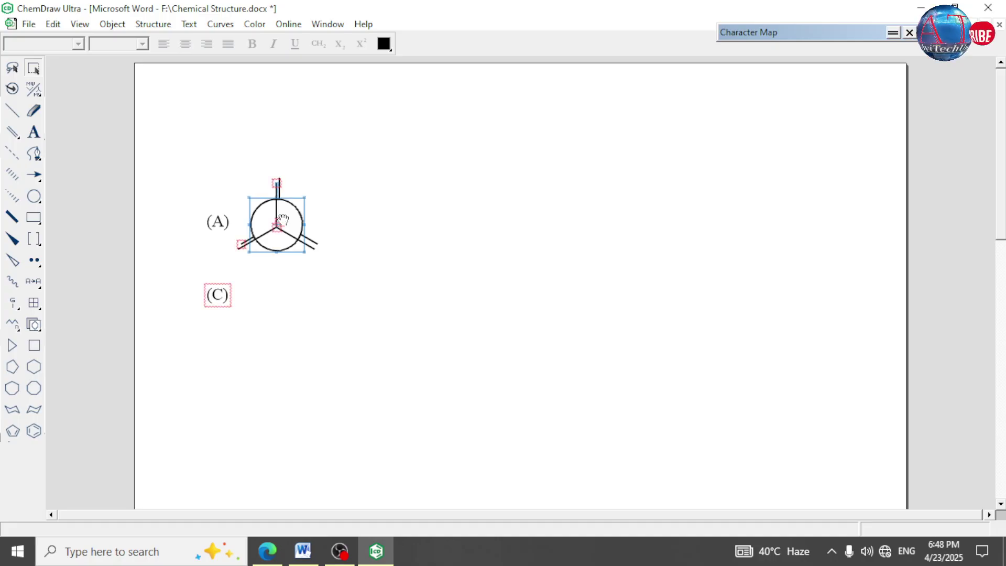
Flip the rear copy of the Y-shaped bonds vertically and move its junction to the circle's center.
{"action": "left_click", "coordinate": [318, 245], "text": "shift"}
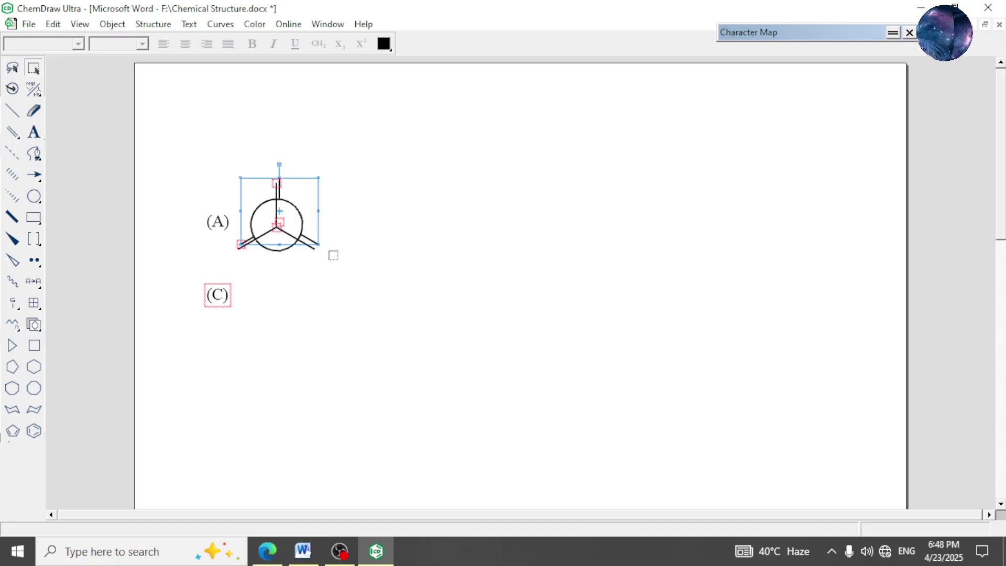
{"action": "left_click", "coordinate": [111, 26]}
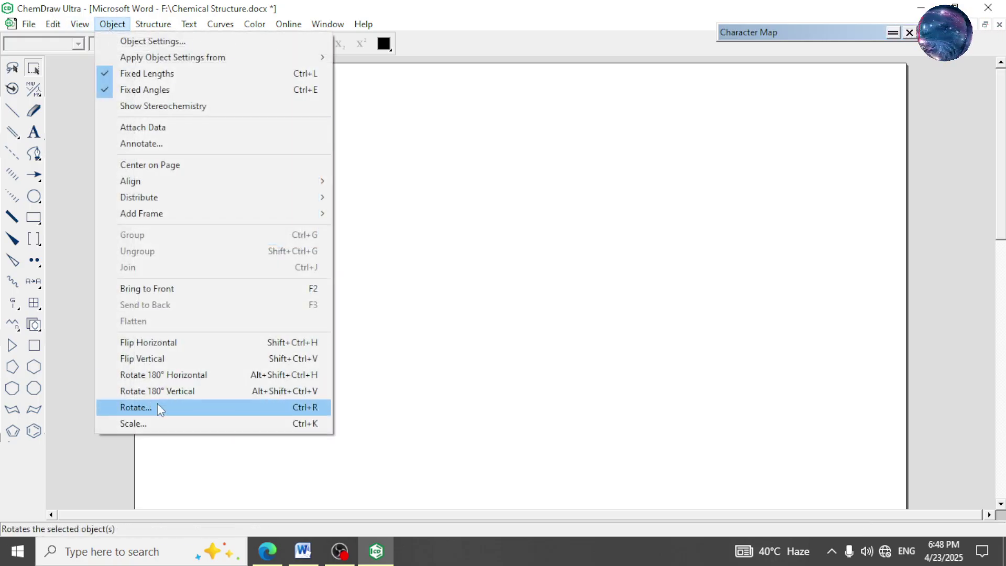
{"action": "left_click", "coordinate": [192, 362]}
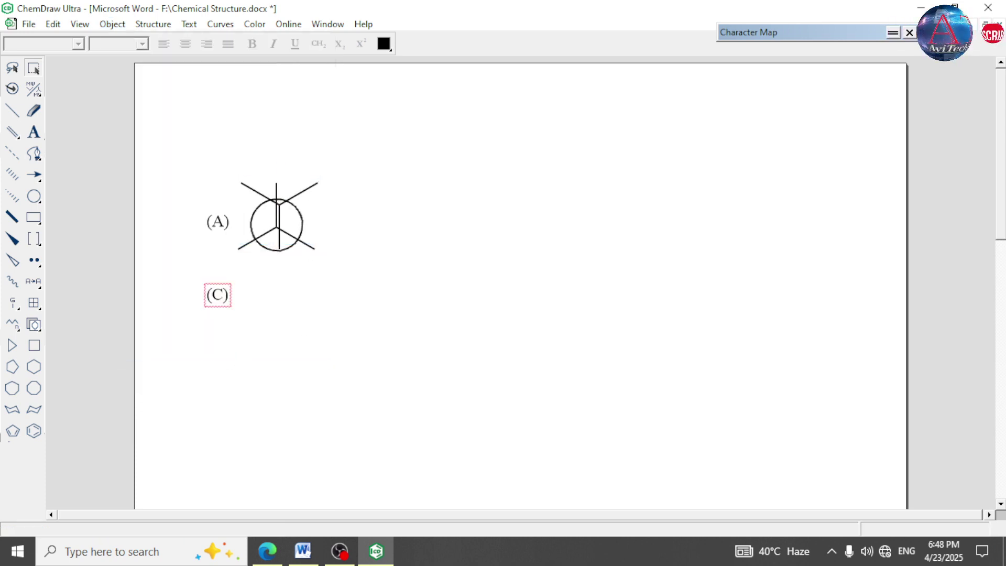
{"action": "left_click", "coordinate": [303, 230]}
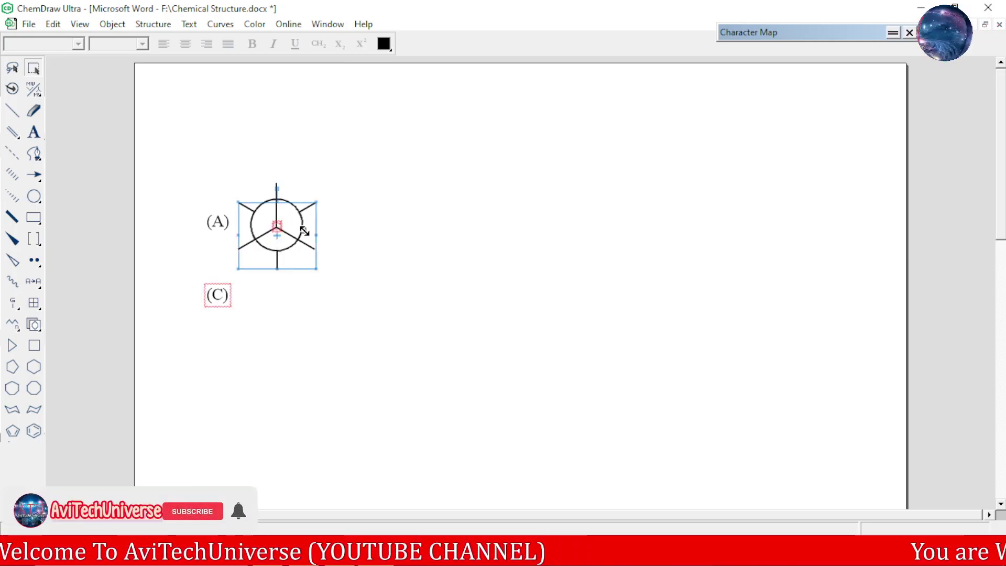
{"action": "left_click", "coordinate": [411, 278]}
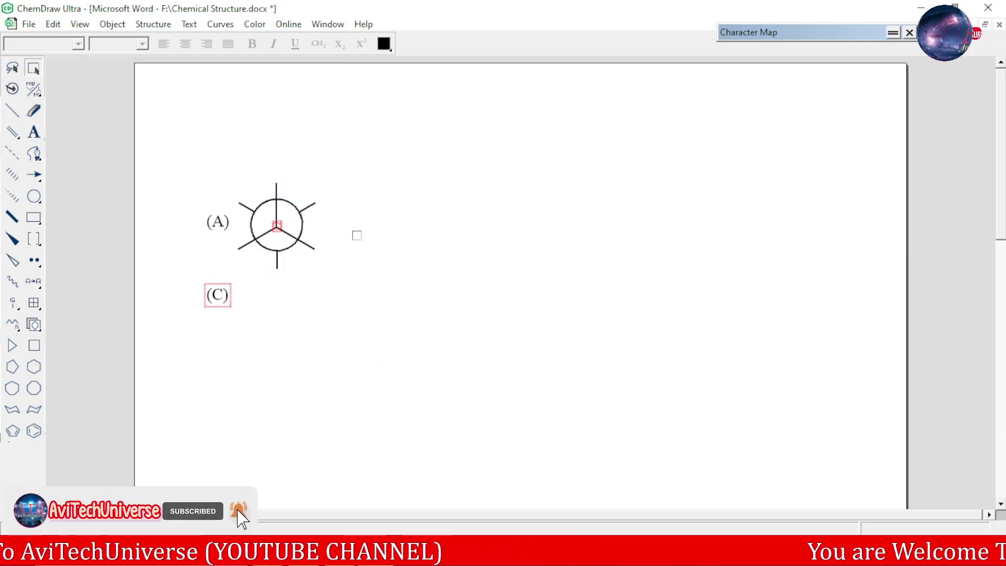
Label the upper-left bond of the projection H and the top and upper-right bonds CH3.
{"action": "left_click", "coordinate": [33, 132]}
{"action": "left_click", "coordinate": [238, 204]}
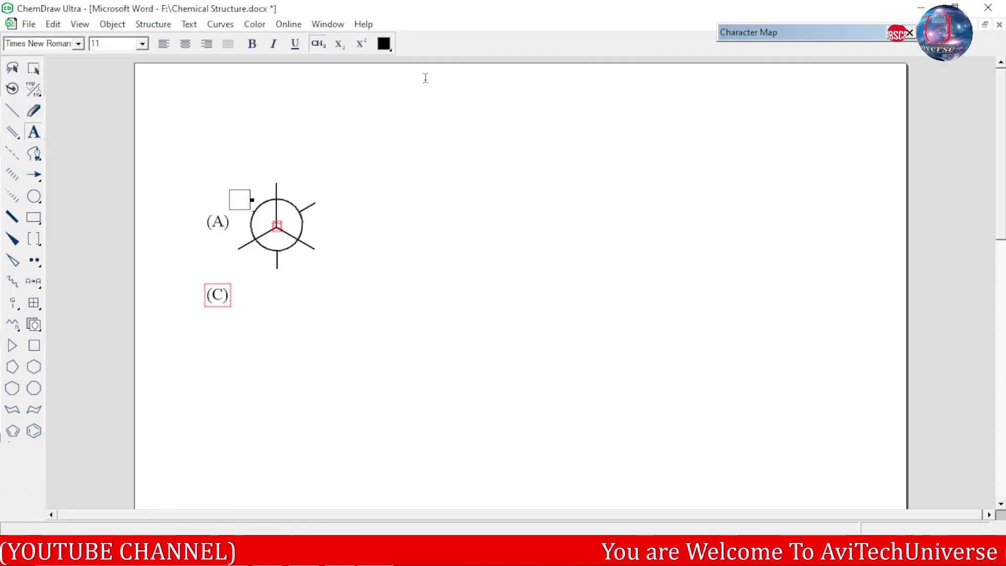
{"action": "type", "text": "H"}
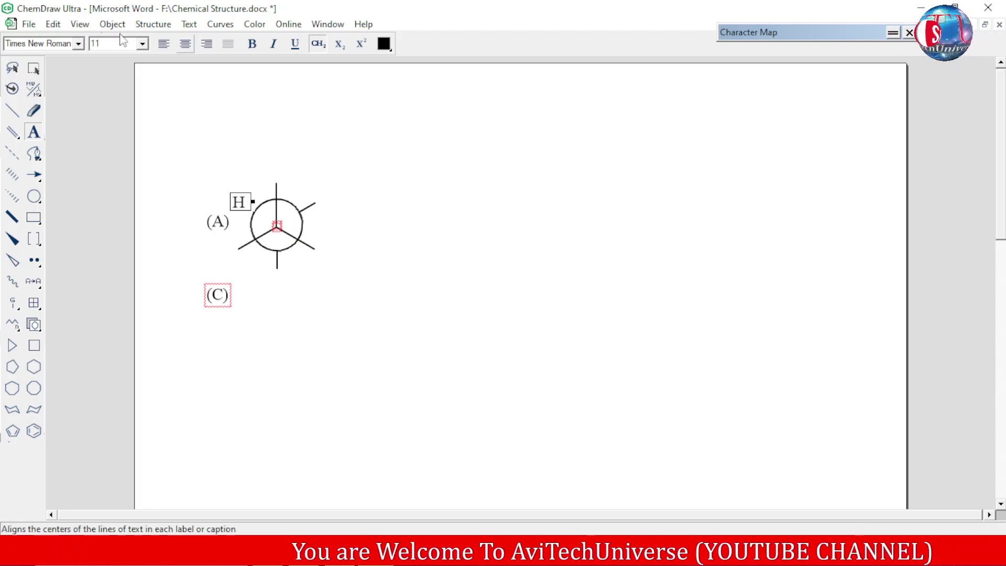
{"action": "left_click", "coordinate": [276, 182]}
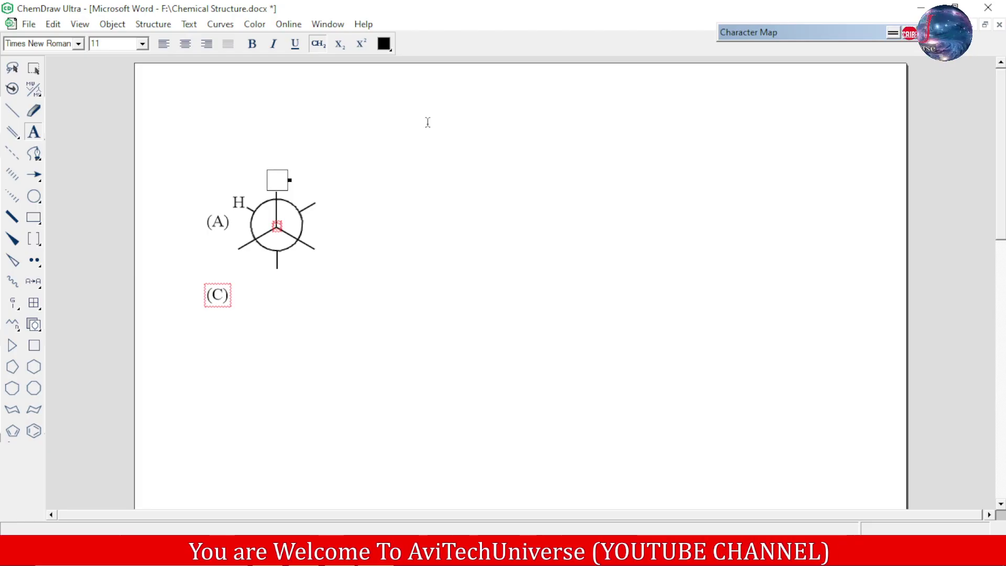
{"action": "type", "text": "CH3"}
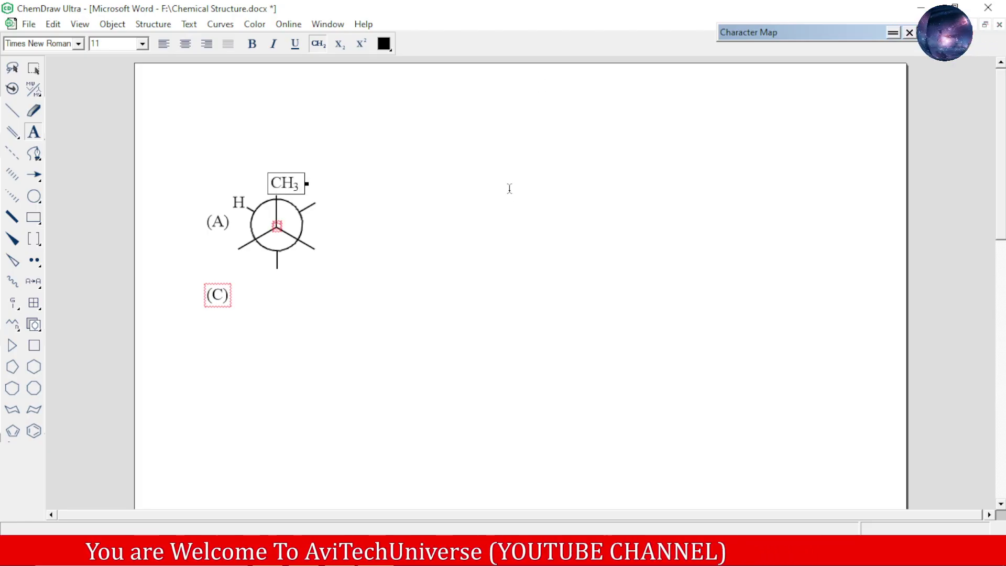
{"action": "left_click", "coordinate": [315, 203]}
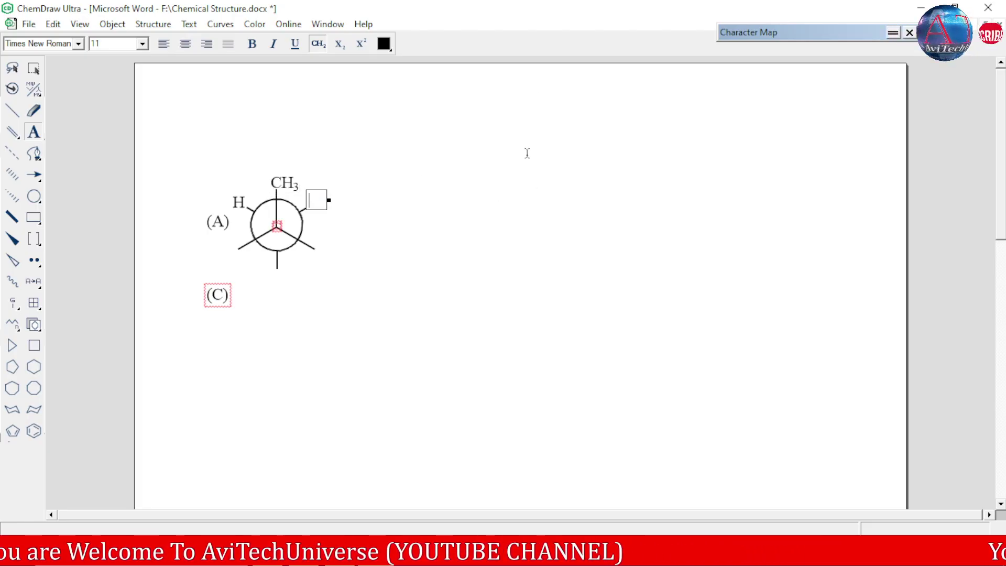
{"action": "type", "text": "CH3"}
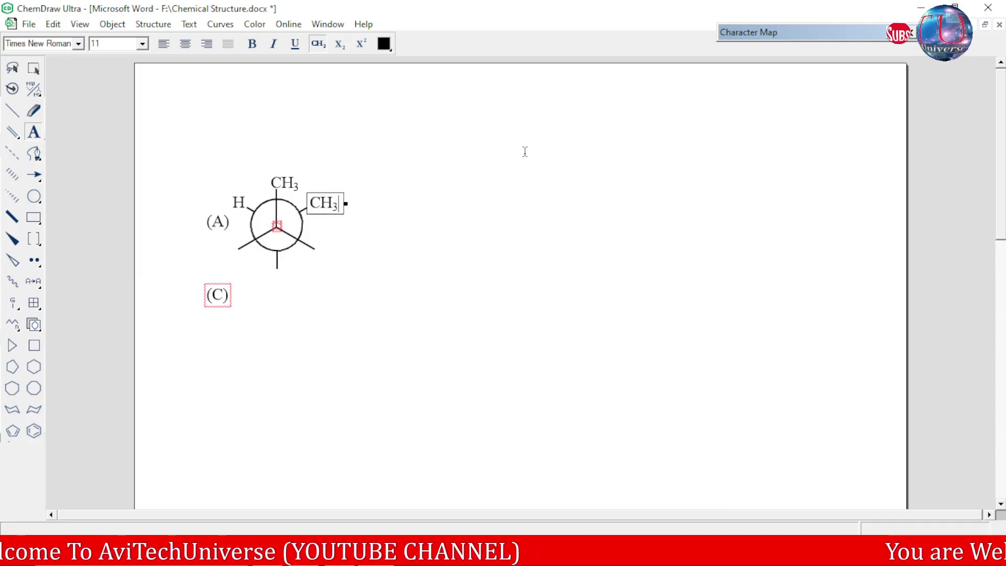
Label the lower-right, bottom and lower-left bonds of the projection H.
{"action": "left_click", "coordinate": [315, 249]}
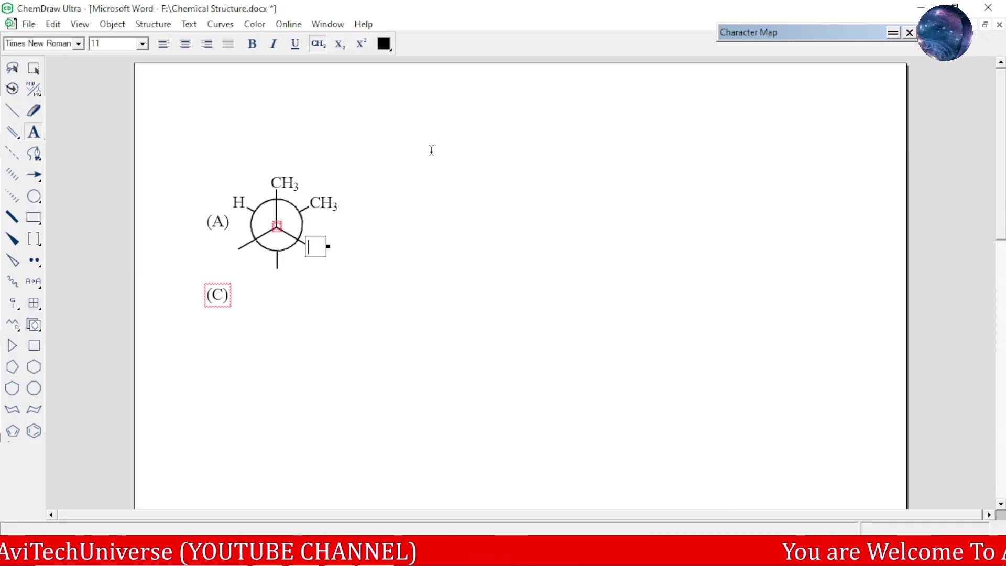
{"action": "type", "text": "H"}
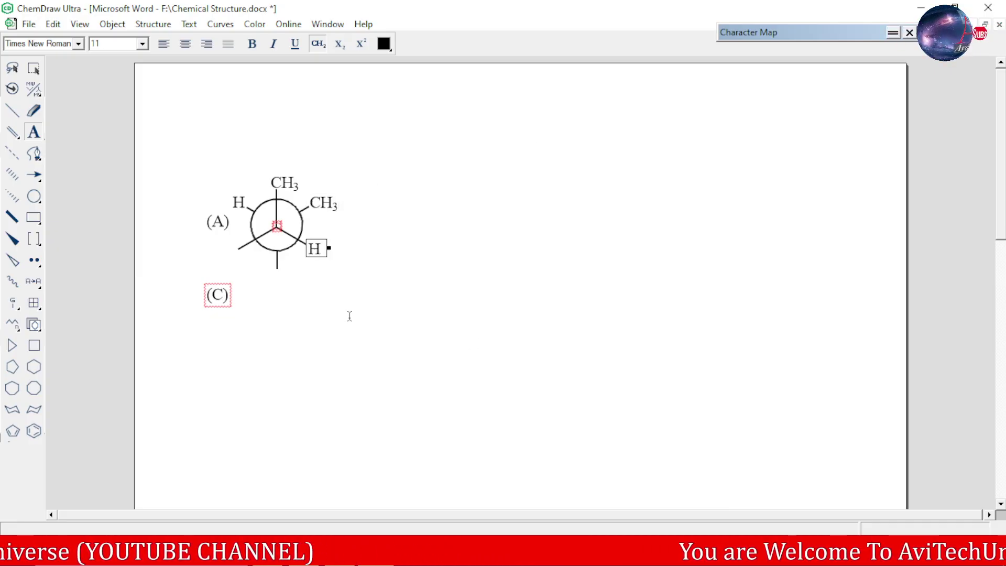
{"action": "left_click", "coordinate": [277, 268]}
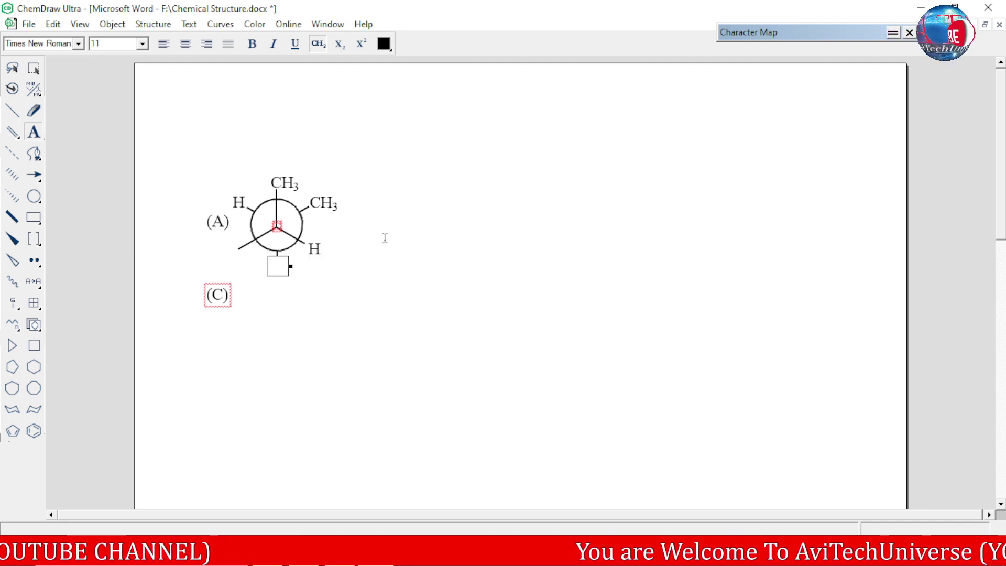
{"action": "type", "text": "H"}
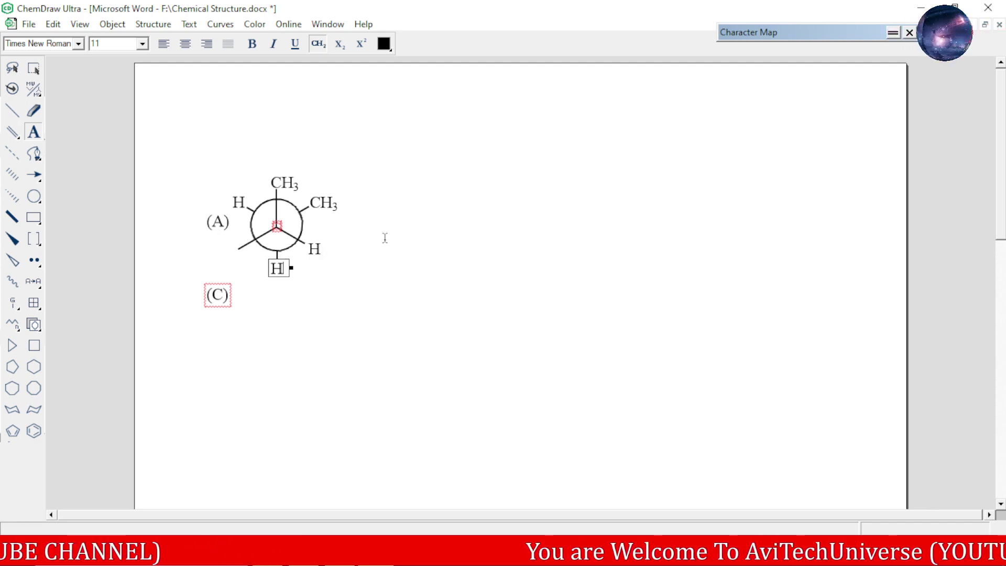
{"action": "left_click", "coordinate": [237, 248]}
{"action": "type", "text": "H"}
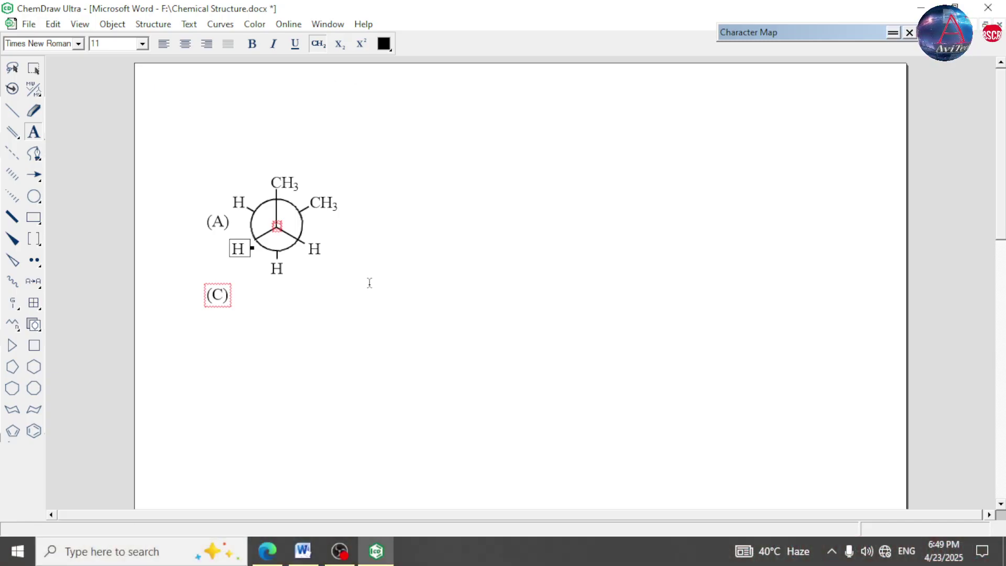
Select the whole Newman projection and shift it slightly to the right, away from the (A) label.
{"action": "left_click", "coordinate": [33, 68]}
{"action": "left_click_drag", "start_coordinate": [321, 261], "coordinate": [386, 324]}
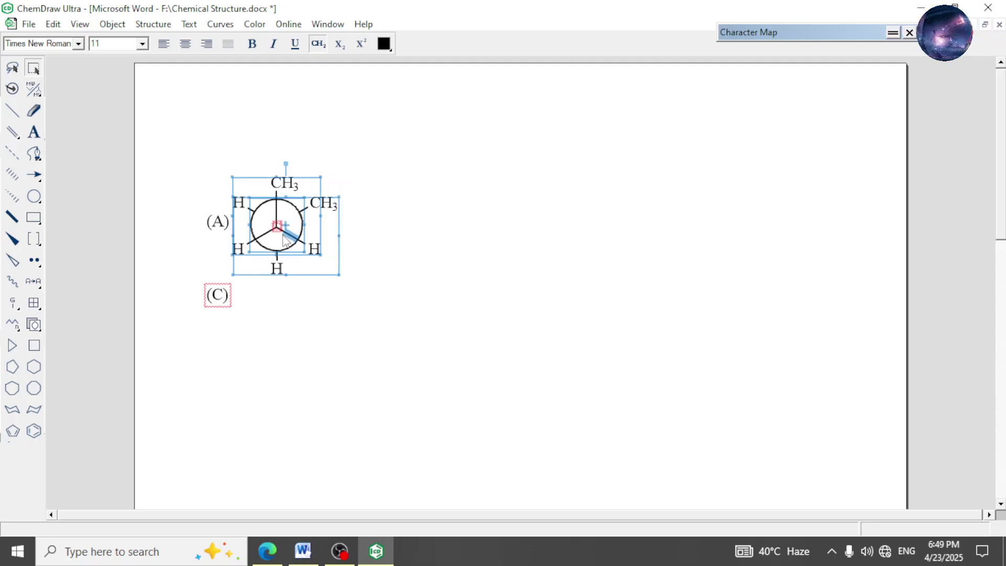
{"action": "left_click_drag", "start_coordinate": [287, 241], "coordinate": [298, 242]}
{"action": "left_click", "coordinate": [334, 227]}
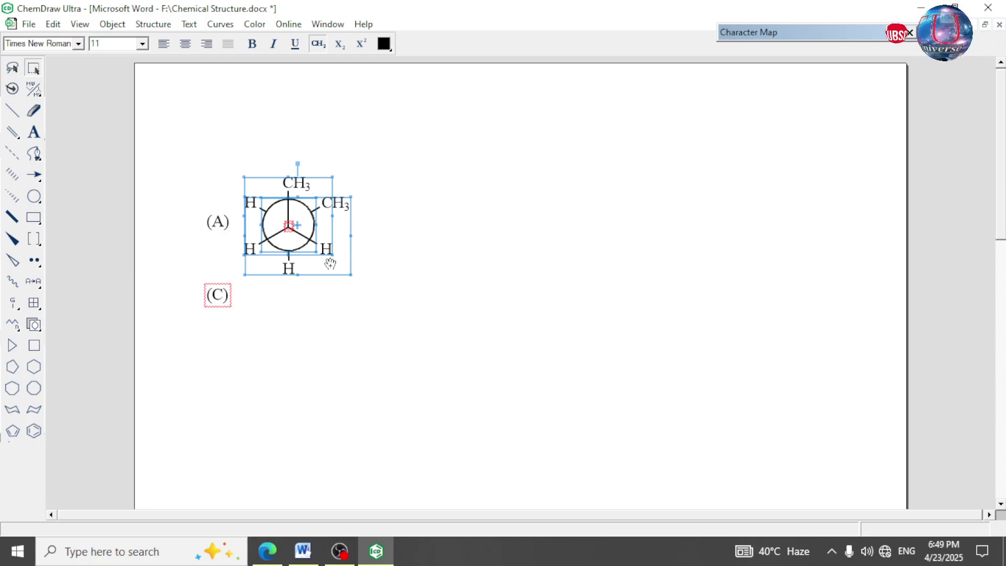
Copy the Newman projection directly below the original and move the (C) label down beside the copy's center.
{"action": "left_click_drag", "start_coordinate": [287, 226], "coordinate": [287, 335]}
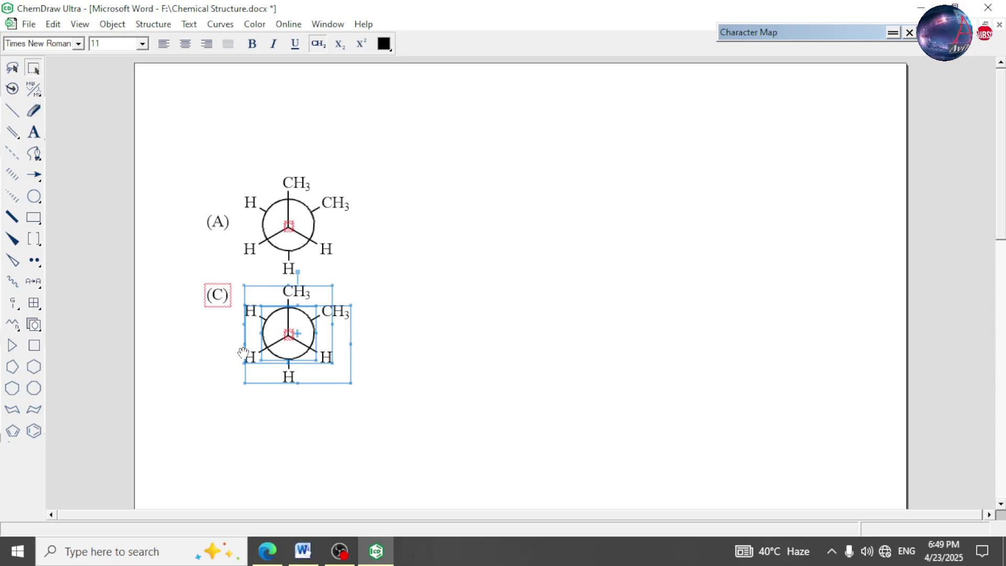
{"action": "left_click", "coordinate": [219, 300]}
{"action": "left_click_drag", "start_coordinate": [219, 300], "coordinate": [219, 342]}
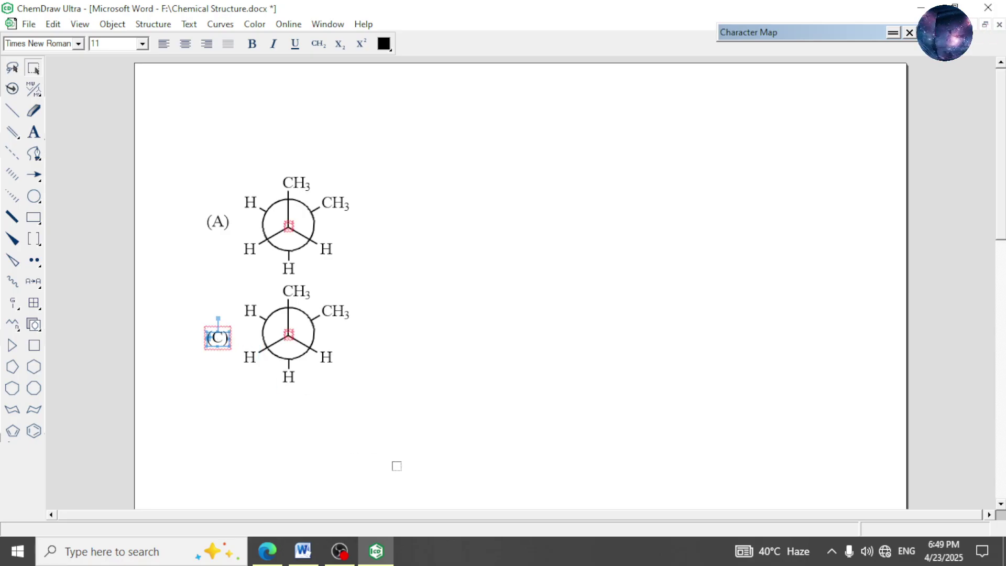
In the (C) projection, change the upper-right CH3 label to H and the bottom H label to CH3.
{"action": "left_click", "coordinate": [335, 311]}
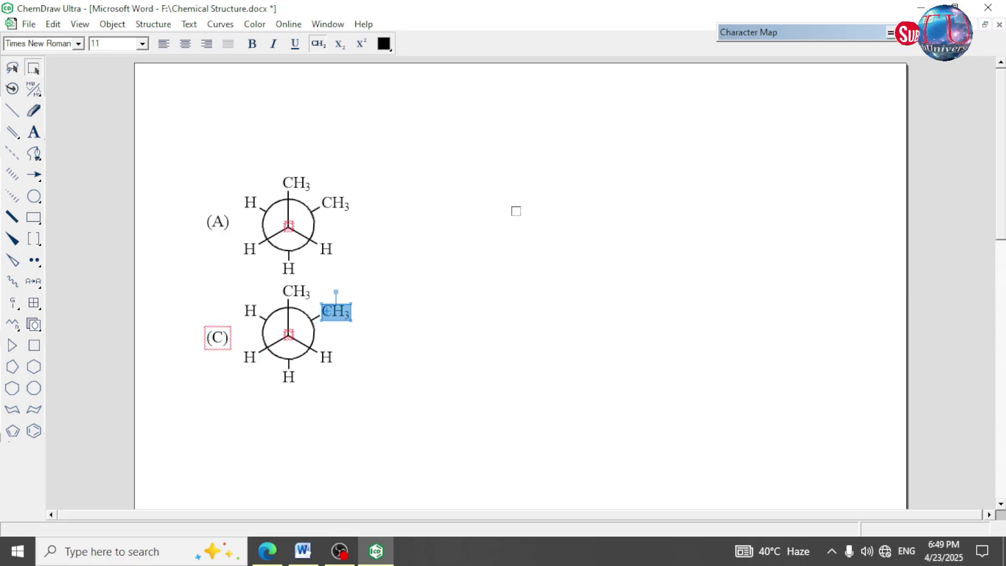
{"action": "left_click", "coordinate": [34, 132]}
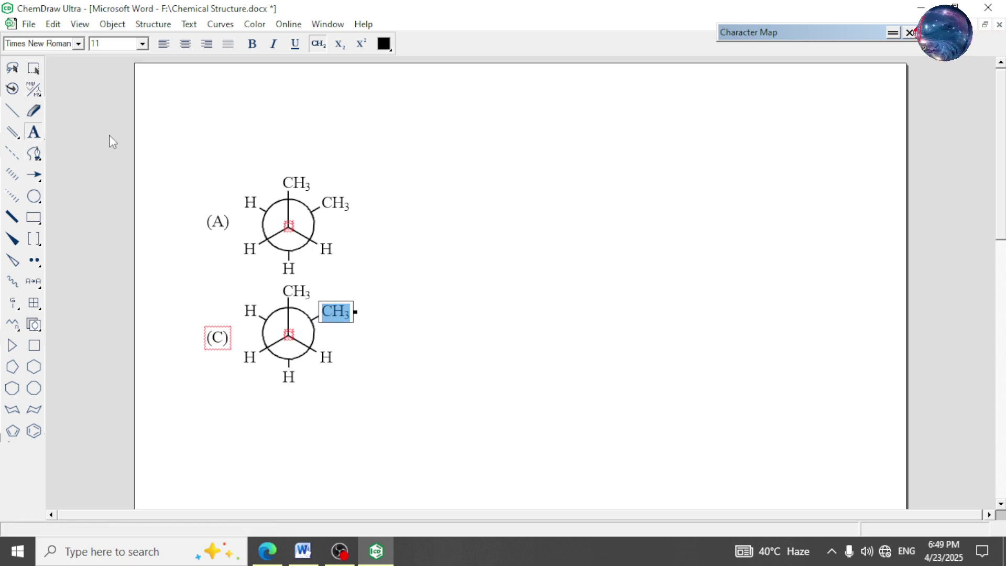
{"action": "type", "text": "H"}
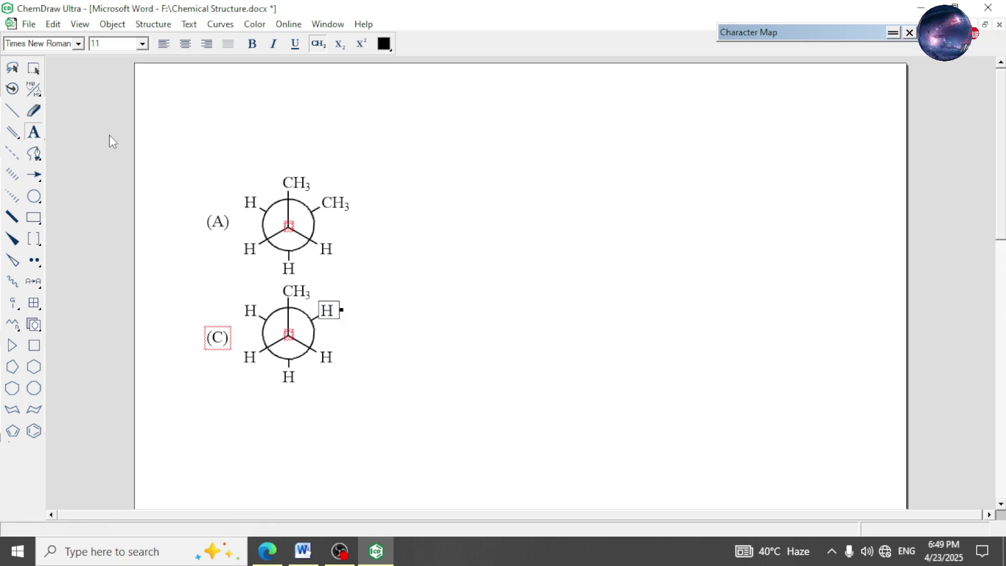
{"action": "left_click", "coordinate": [289, 376]}
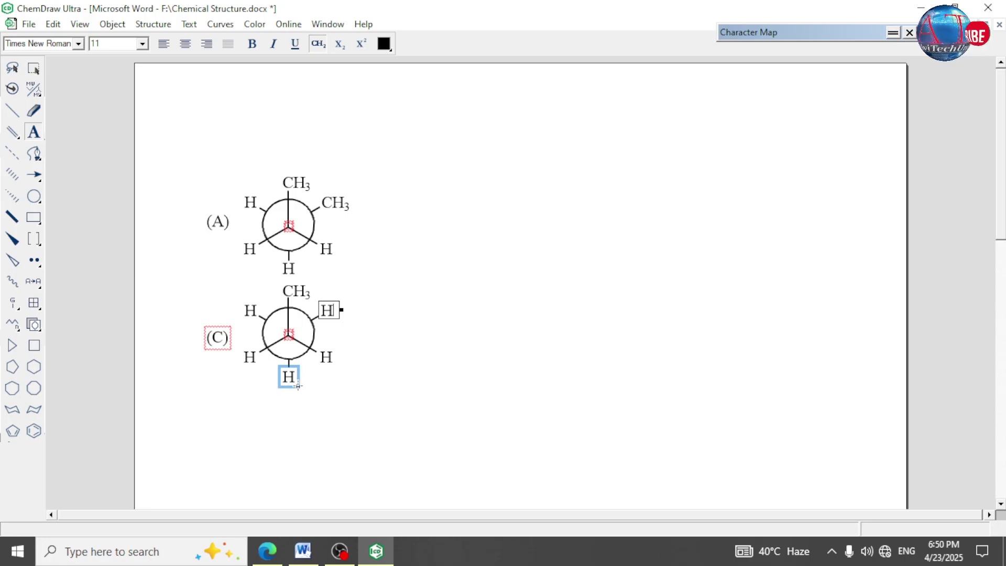
{"action": "type", "text": "CH3"}
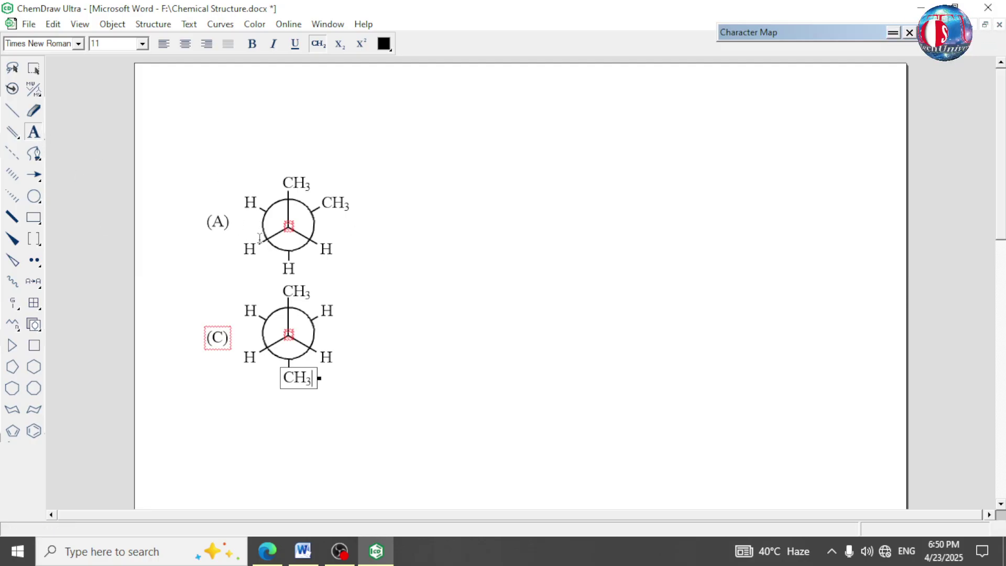
Duplicate both labeled projections to the right, and check options (B) and (D) of question 6 in the reference PDF.
{"action": "left_click", "coordinate": [33, 68]}
{"action": "left_click_drag", "start_coordinate": [193, 162], "coordinate": [395, 357]}
{"action": "left_click_drag", "start_coordinate": [321, 263], "coordinate": [493, 262]}
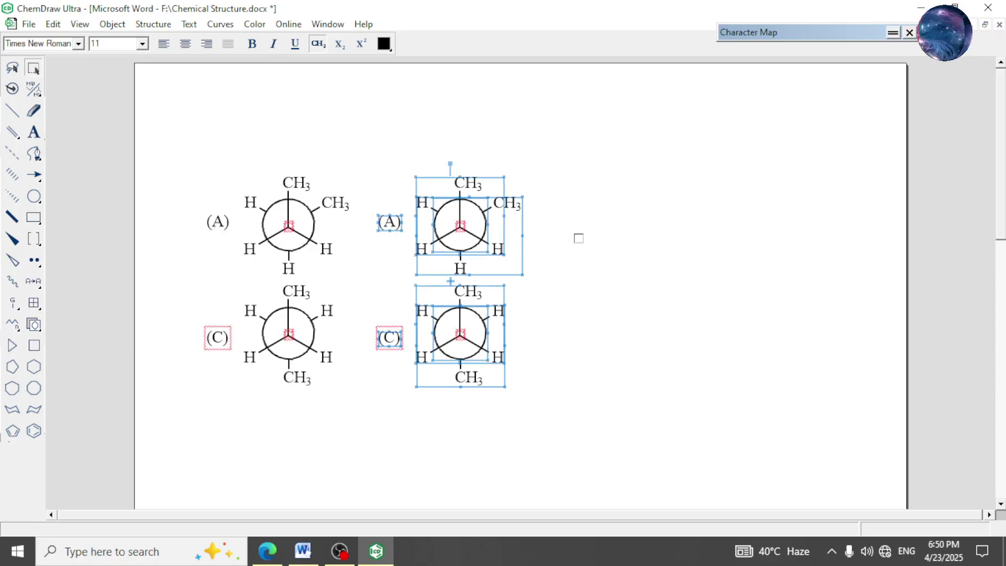
{"action": "left_click", "coordinate": [579, 239]}
{"action": "key", "text": "alt+Tab"}
{"action": "key", "text": "Tab"}
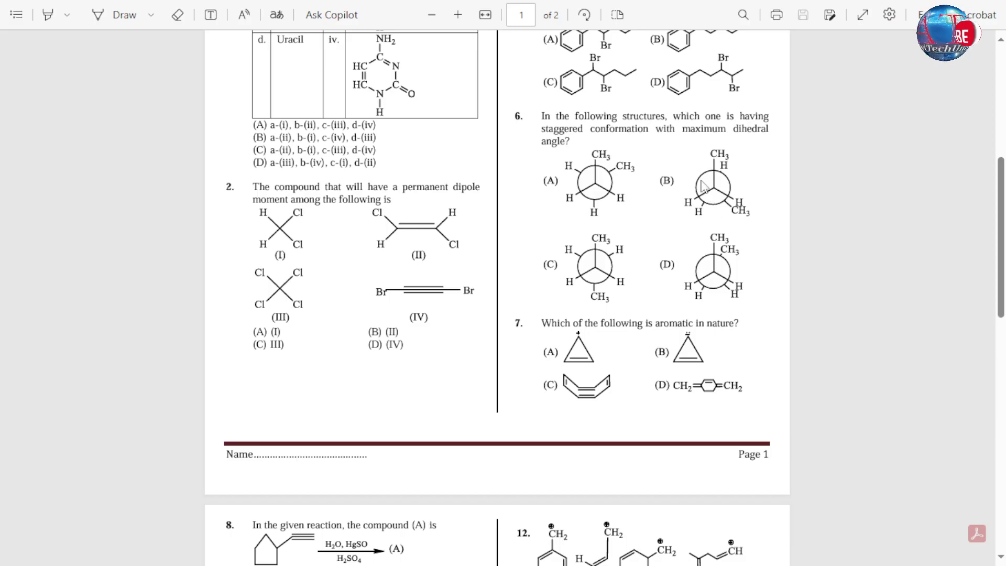
{"action": "key", "text": "alt+Tab"}
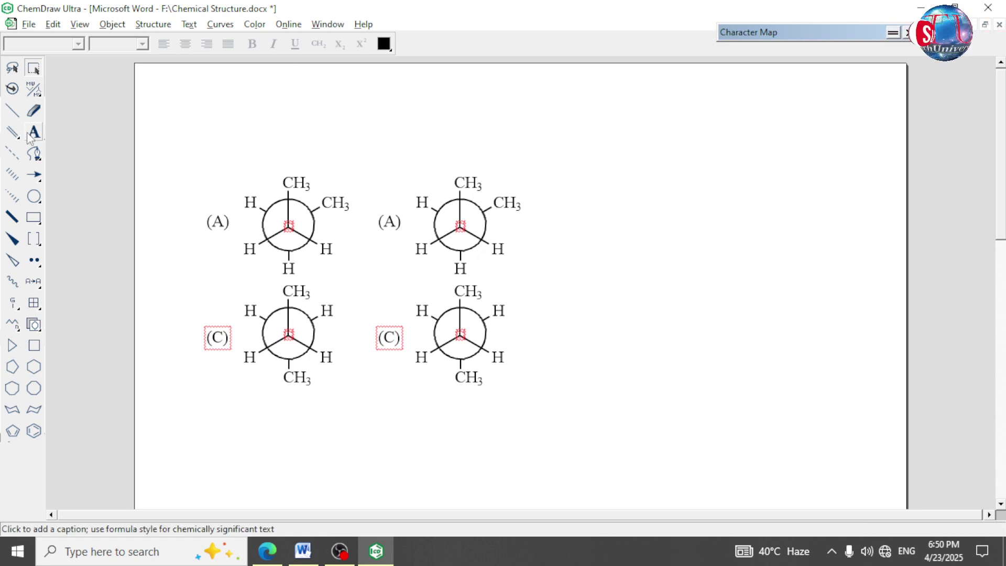
Try erasing the copied upper projection's upper-left H with its bond, relabeling its upper-right CH3 as H and moving that label nearer the top CH3.
{"action": "left_click", "coordinate": [33, 110]}
{"action": "left_click", "coordinate": [421, 203]}
{"action": "left_click", "coordinate": [431, 208]}
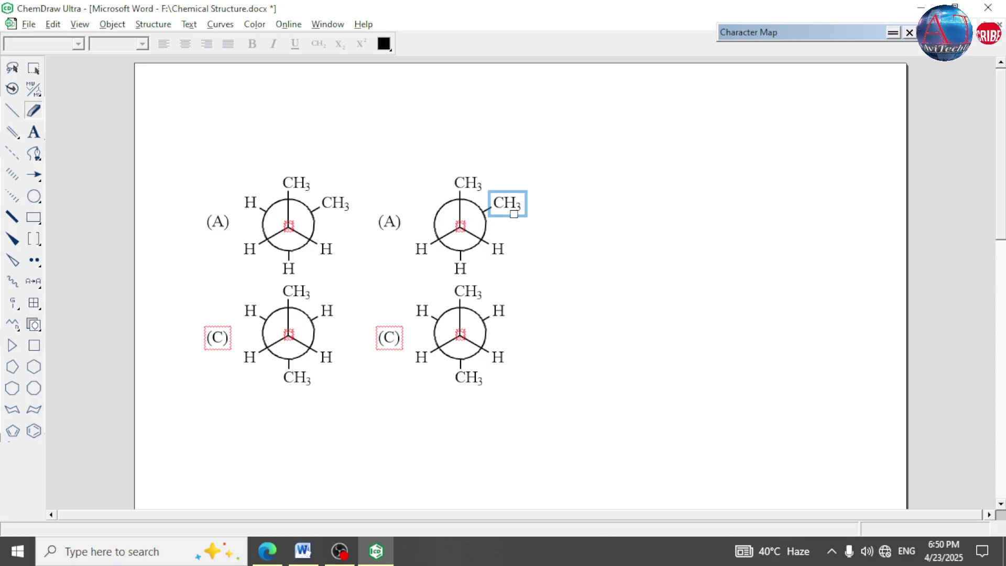
{"action": "left_click", "coordinate": [33, 132]}
{"action": "left_click", "coordinate": [506, 206]}
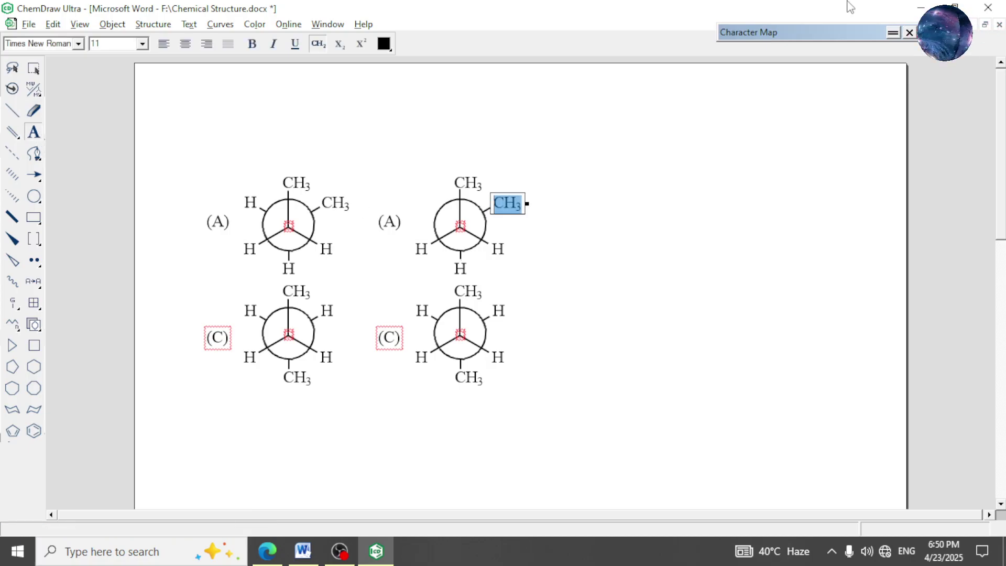
{"action": "type", "text": "H"}
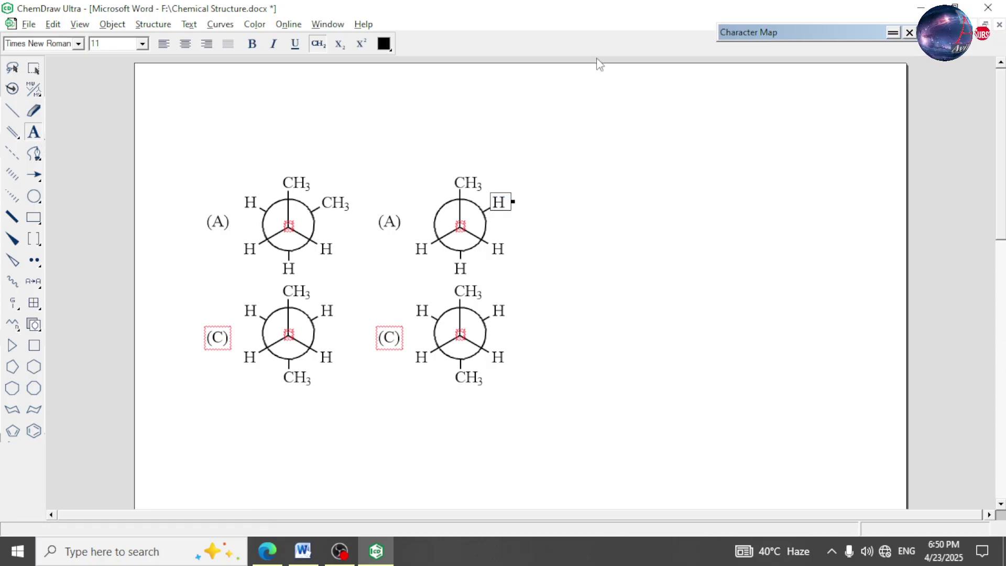
{"action": "key", "text": "Escape"}
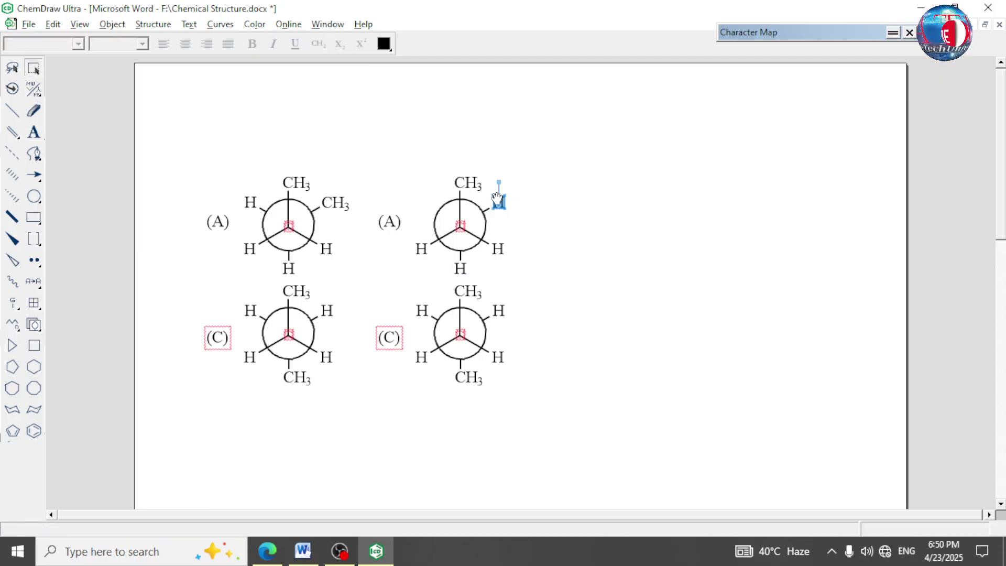
{"action": "left_click", "coordinate": [497, 198]}
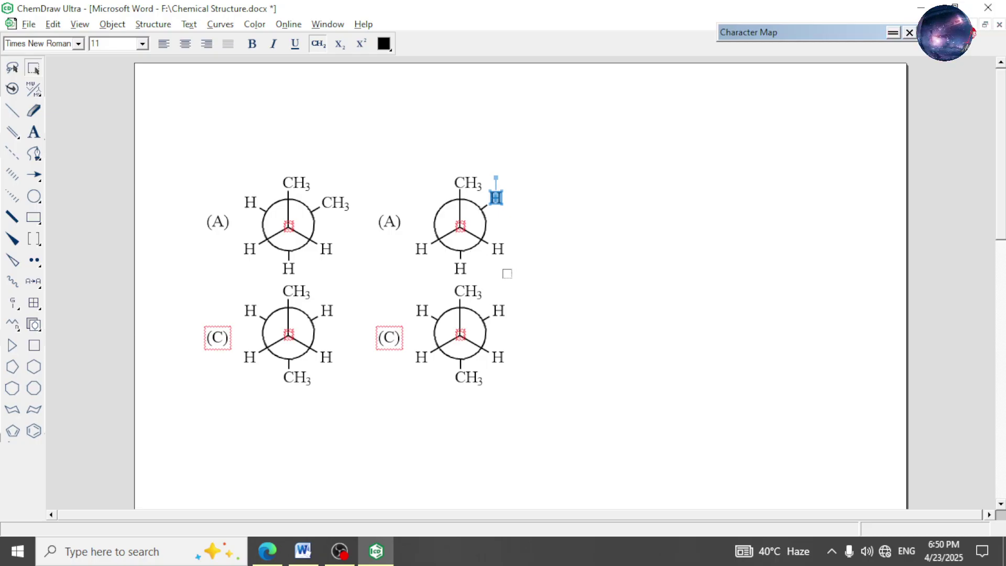
{"action": "left_click", "coordinate": [506, 274]}
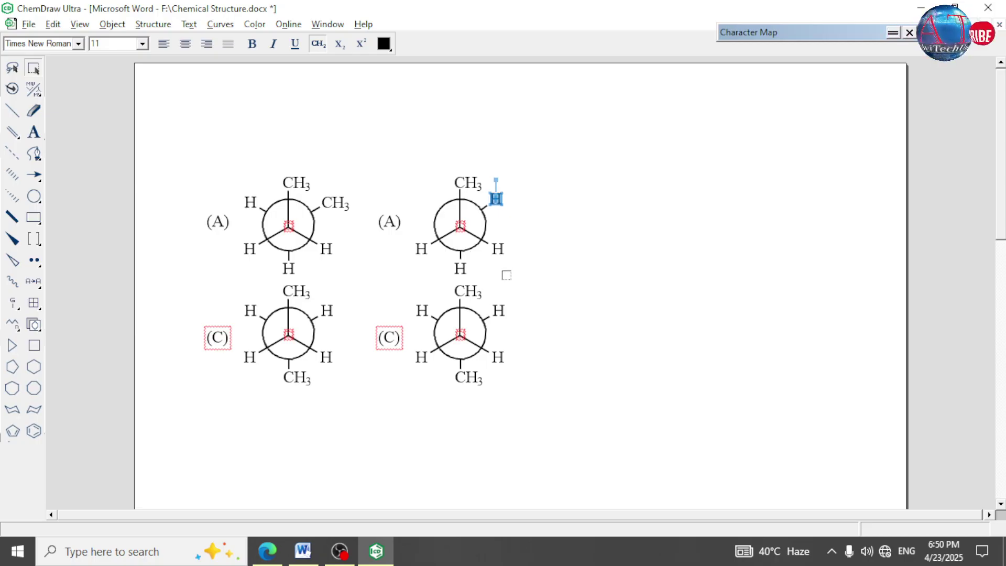
{"action": "type", "text": "CH3"}
{"action": "key", "text": "Return"}
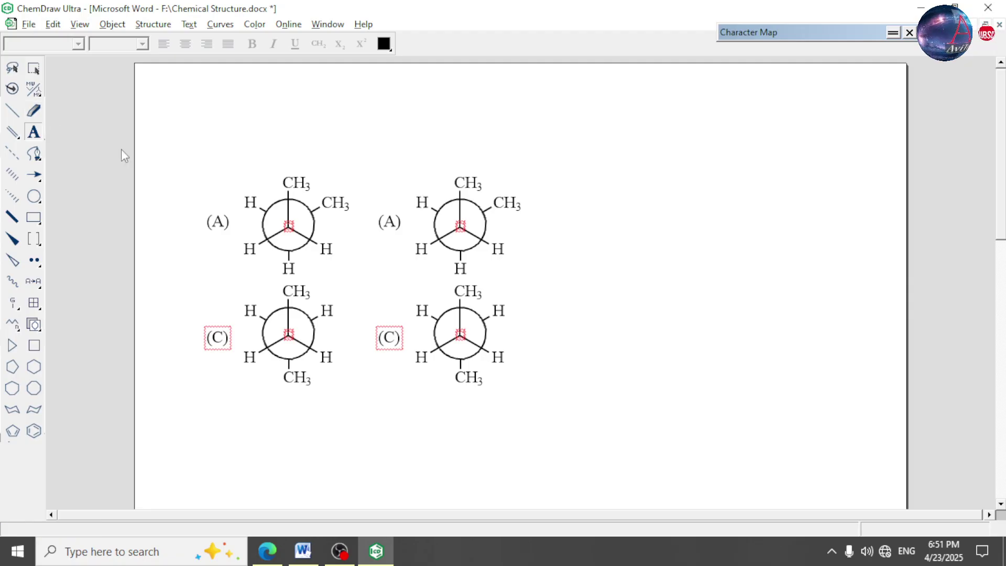
Open the upper-left H label of the copied upper projection for editing.
{"action": "left_click", "coordinate": [422, 203]}
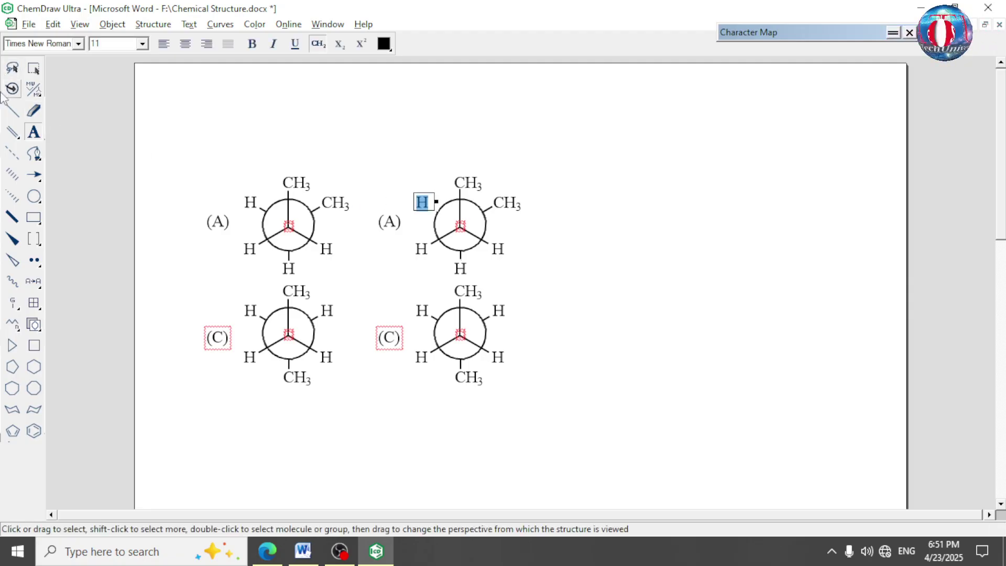